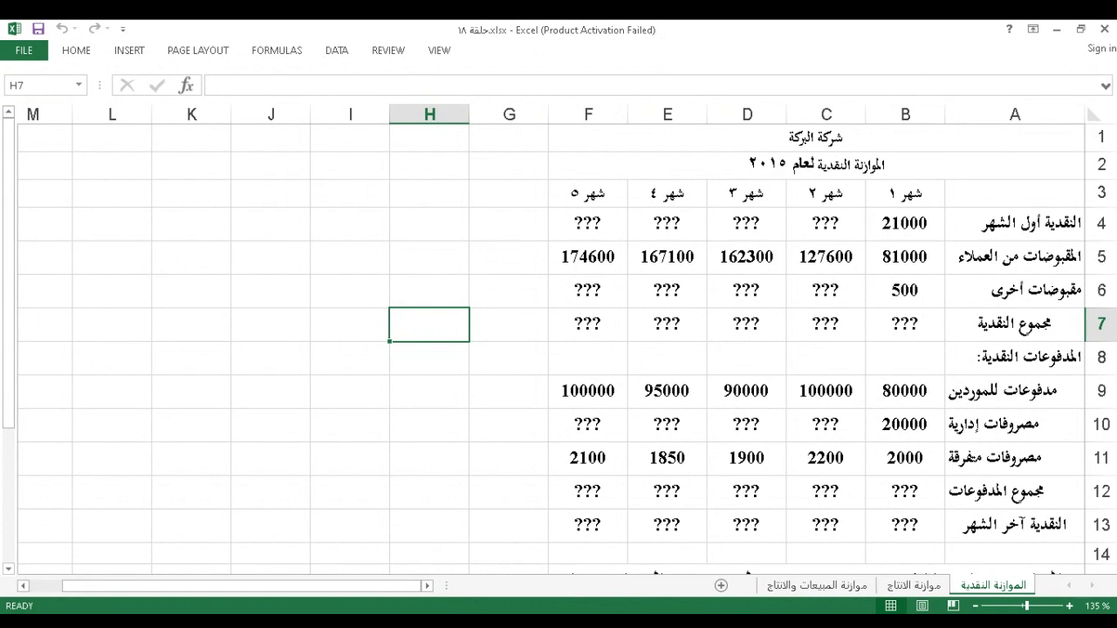
{"action": "key", "text": "alt+Tab"}
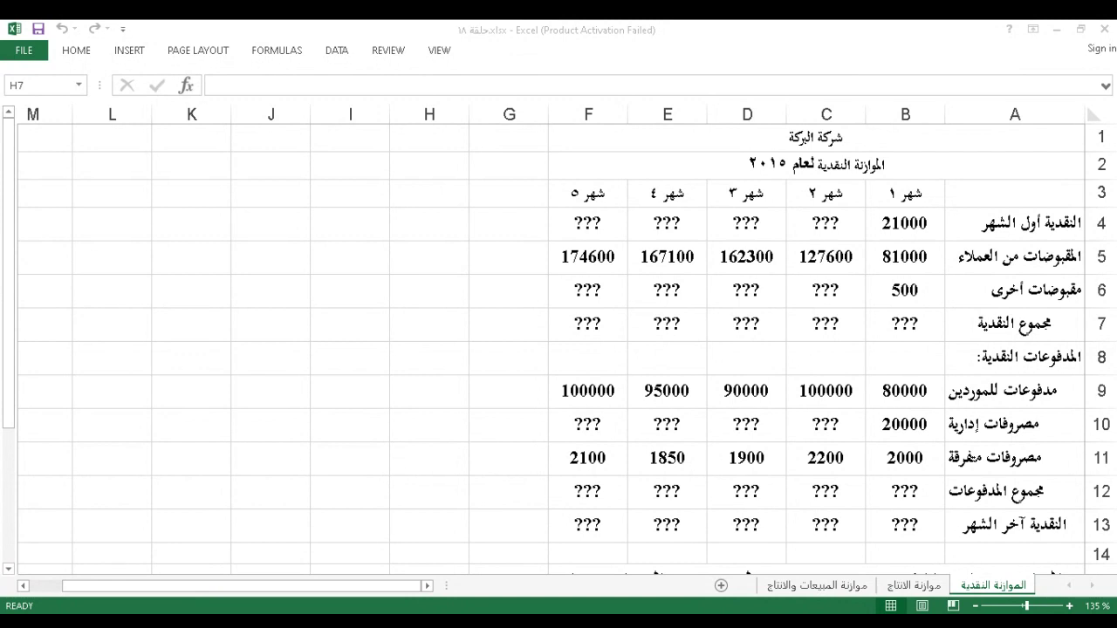
{"action": "key", "text": "alt+Tab"}
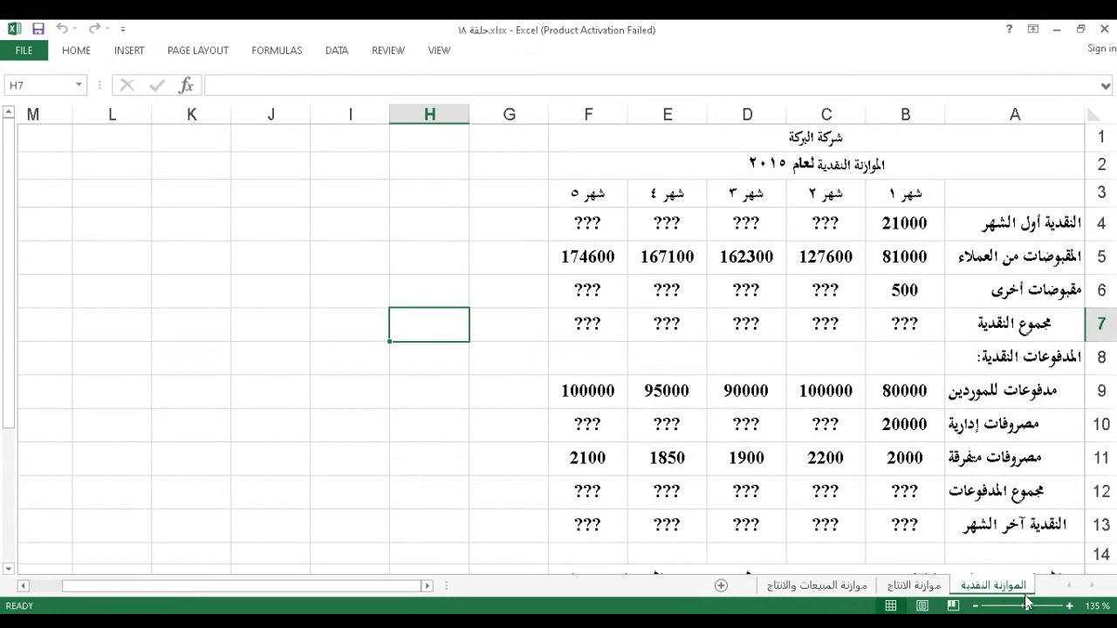
Step: Enter the formula =B6+50 in C6 to calculate month 2's other receipts
{"action": "left_click_drag", "start_coordinate": [1026, 608], "coordinate": [1018, 608]}
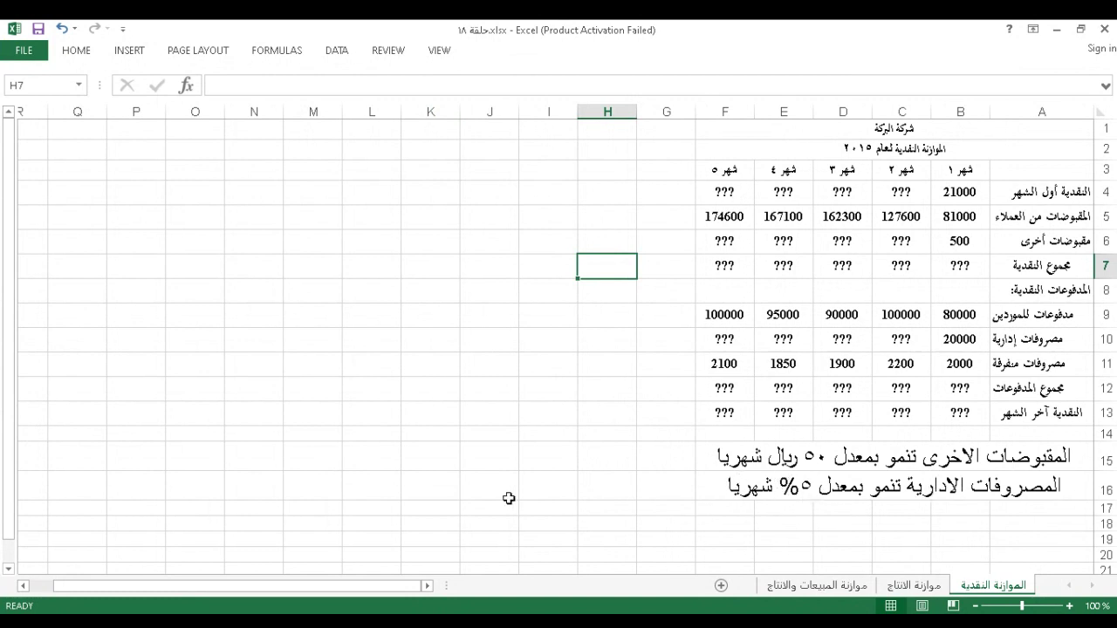
{"action": "left_click", "coordinate": [970, 241]}
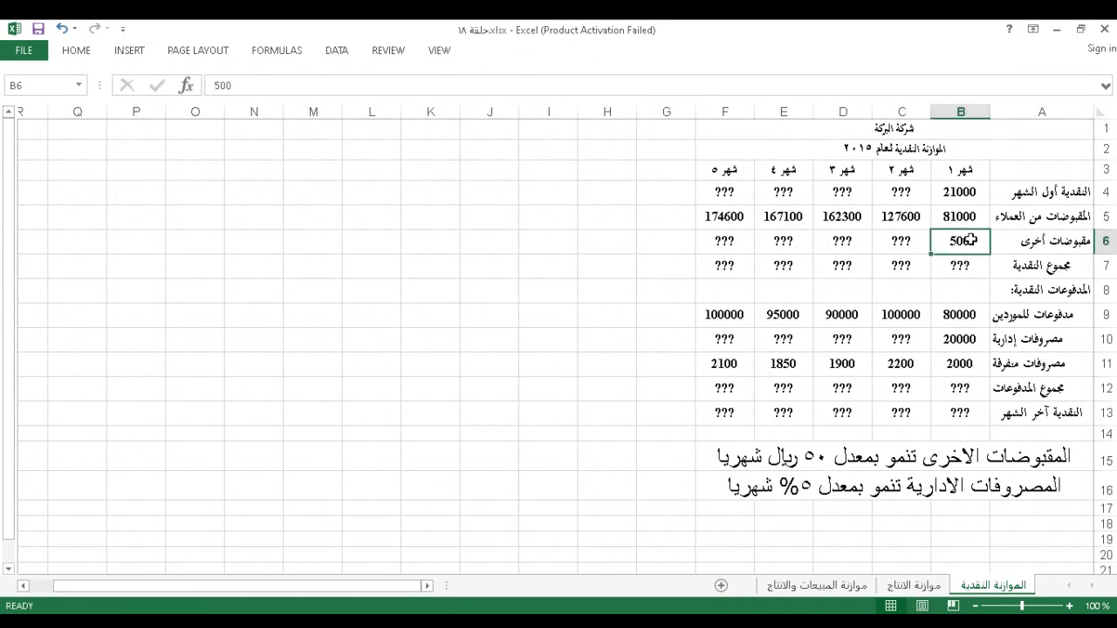
{"action": "left_click", "coordinate": [902, 242]}
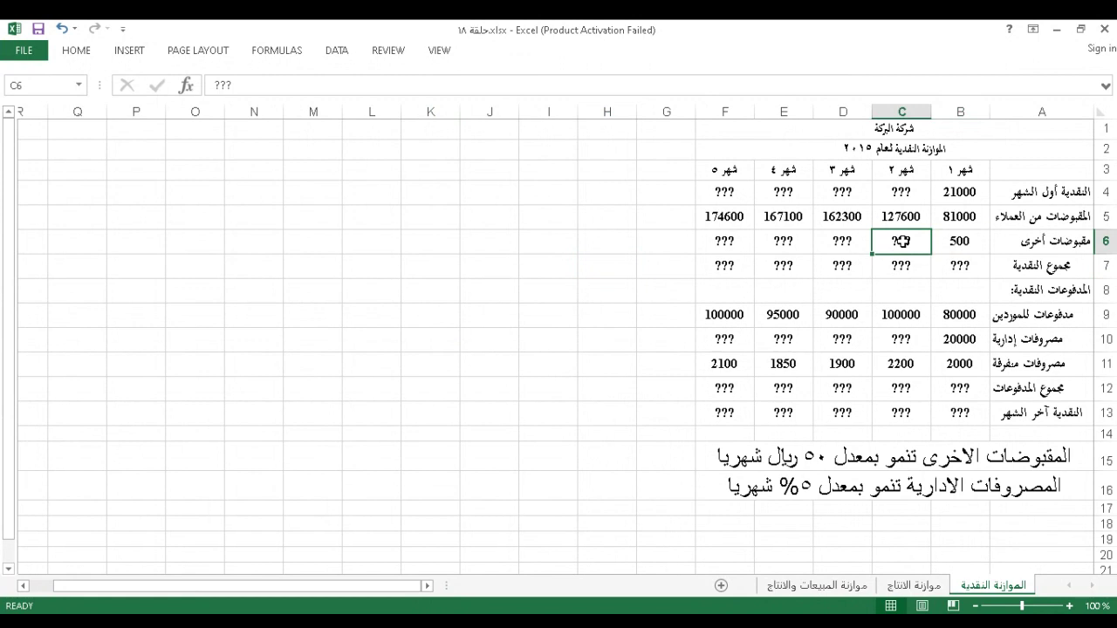
{"action": "type", "text": "="}
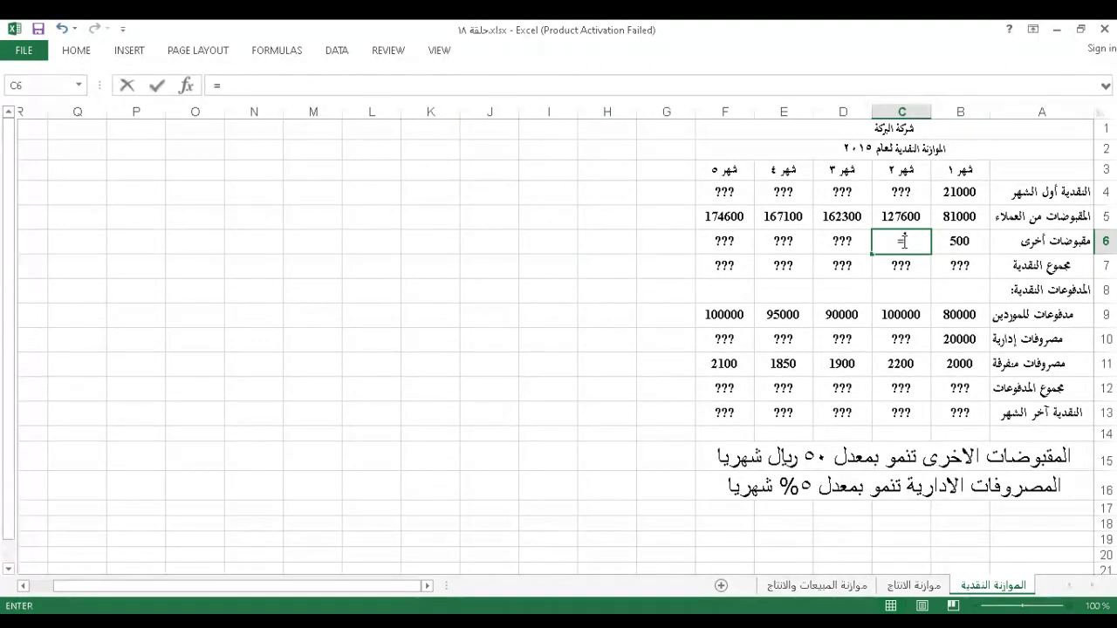
{"action": "left_click", "coordinate": [951, 242]}
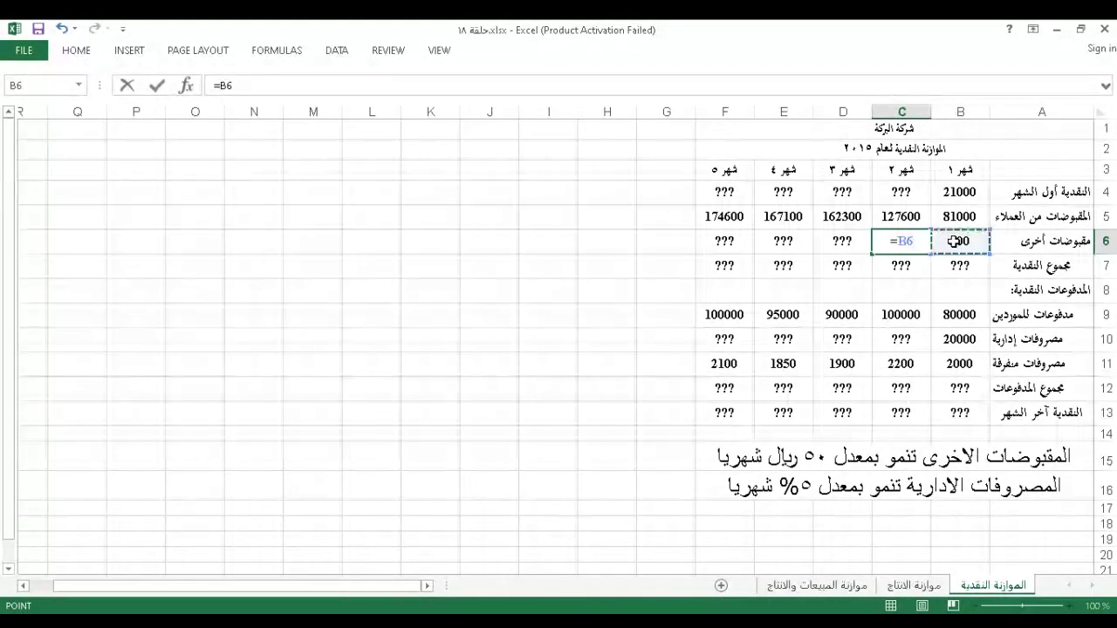
{"action": "type", "text": "+50"}
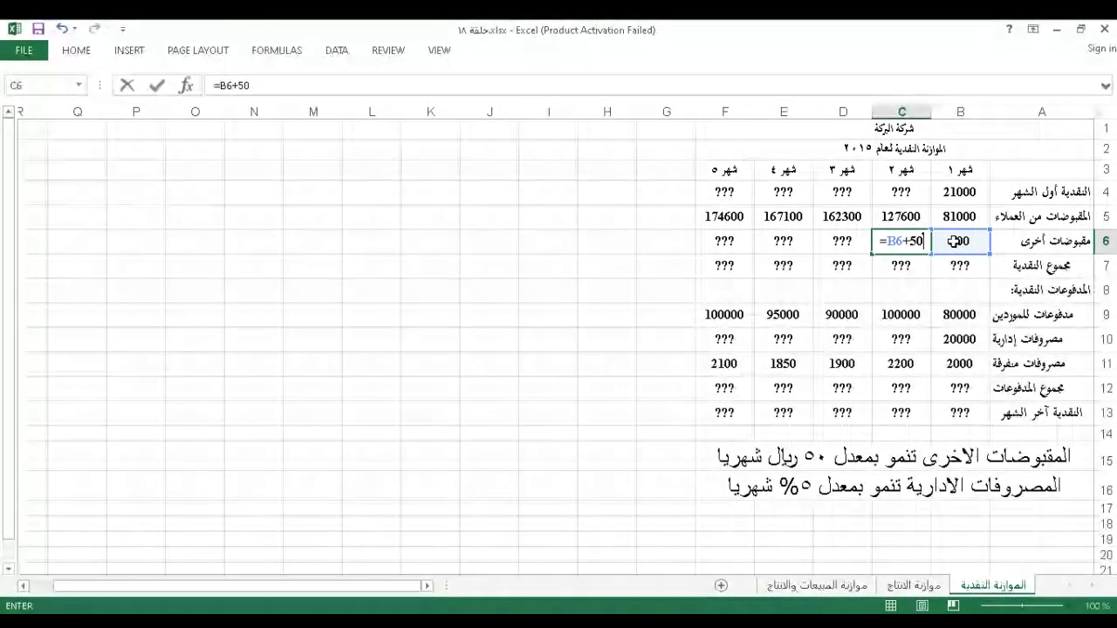
{"action": "key", "text": "Return"}
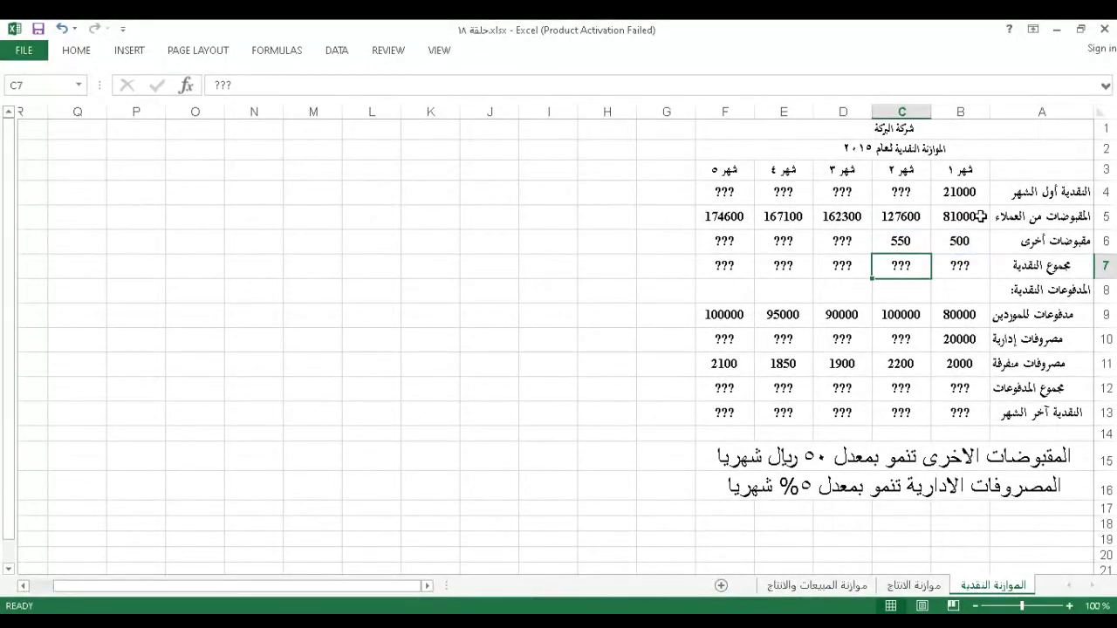
Step: Fill the other receipts formula from C6 across to F6 for months 3 to 5
{"action": "left_click", "coordinate": [896, 241]}
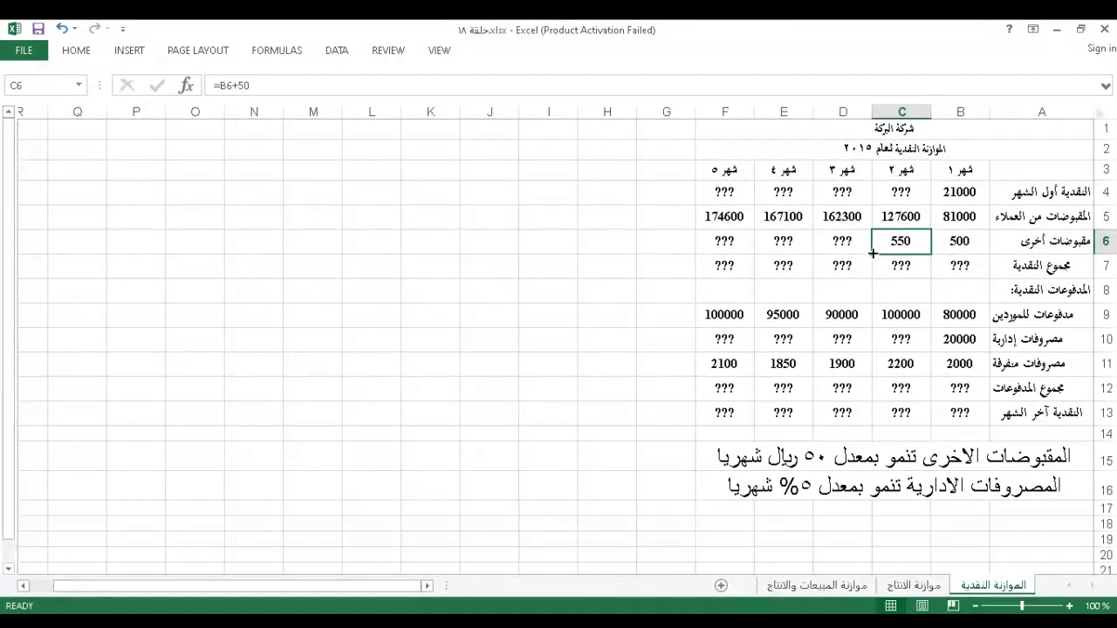
{"action": "left_click_drag", "start_coordinate": [873, 253], "coordinate": [712, 252]}
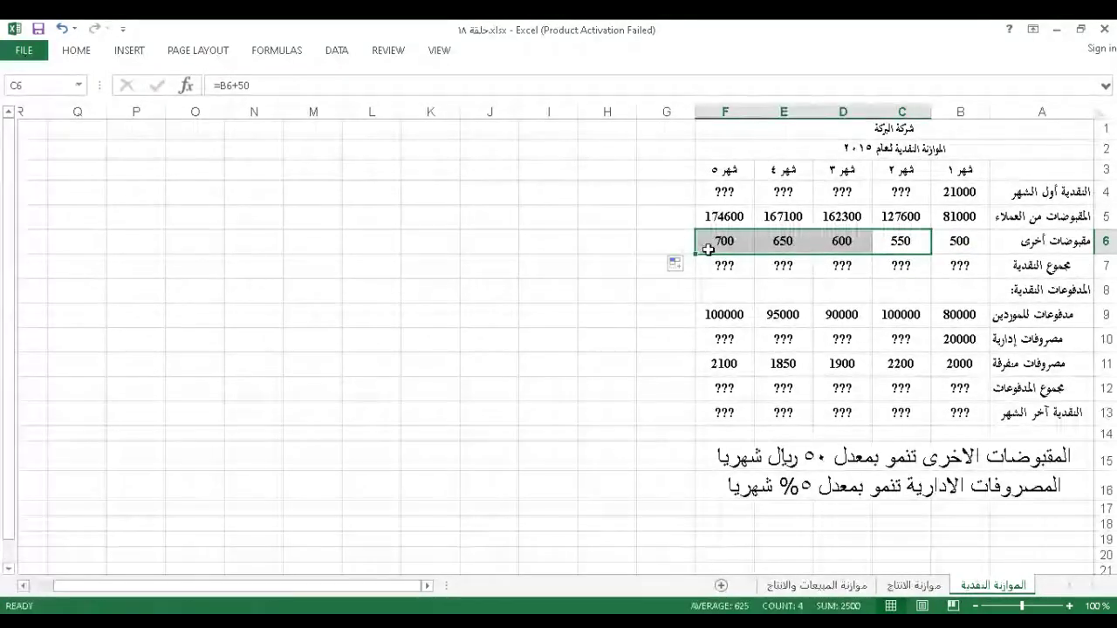
{"action": "left_click", "coordinate": [656, 289]}
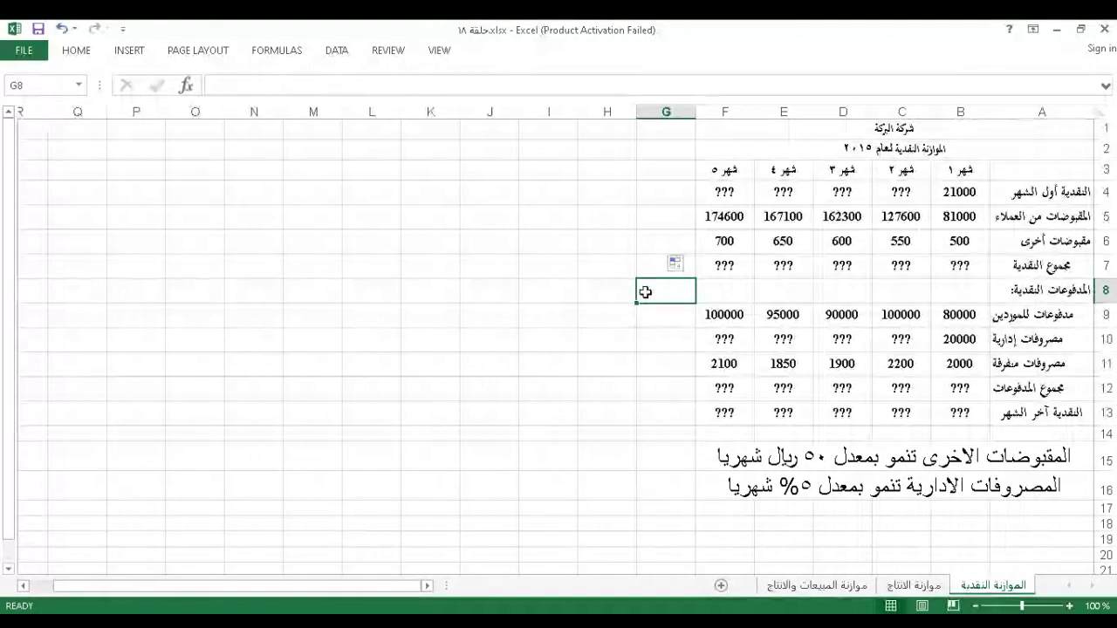
Step: Insert a SUM function in B7 that totals month 1's cash over the range B4:B6
{"action": "left_click", "coordinate": [962, 266]}
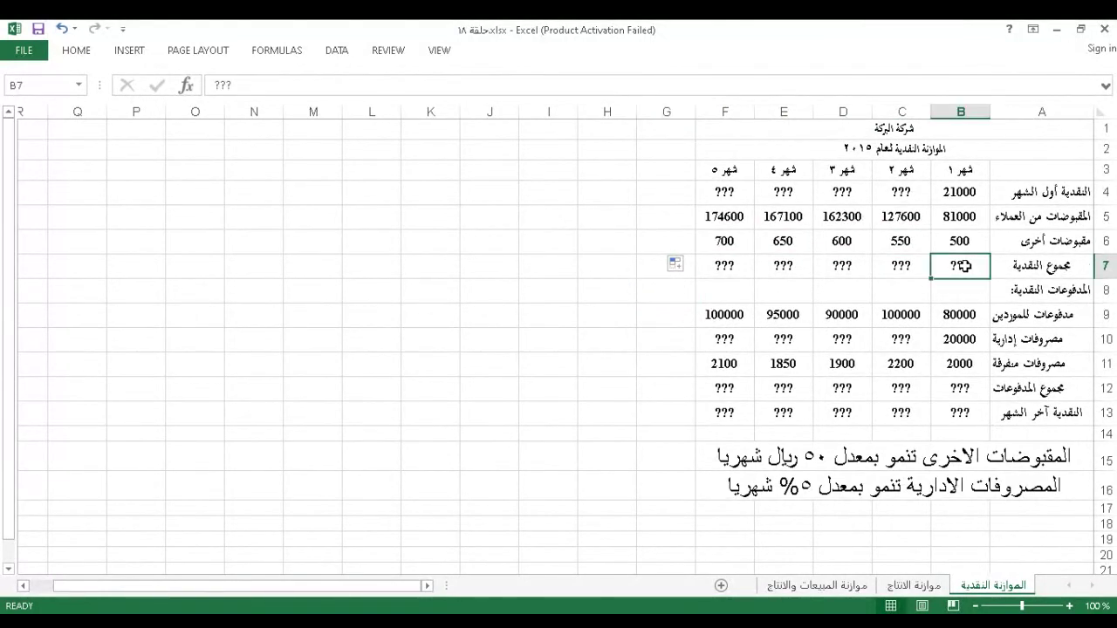
{"action": "left_click", "coordinate": [1107, 85]}
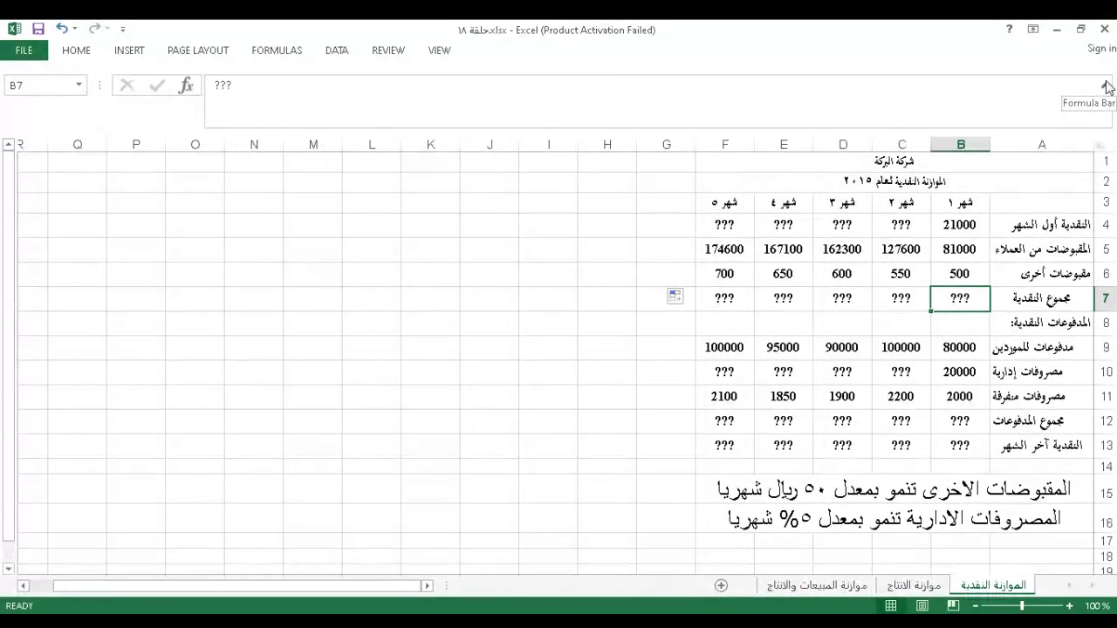
{"action": "left_click", "coordinate": [1106, 85]}
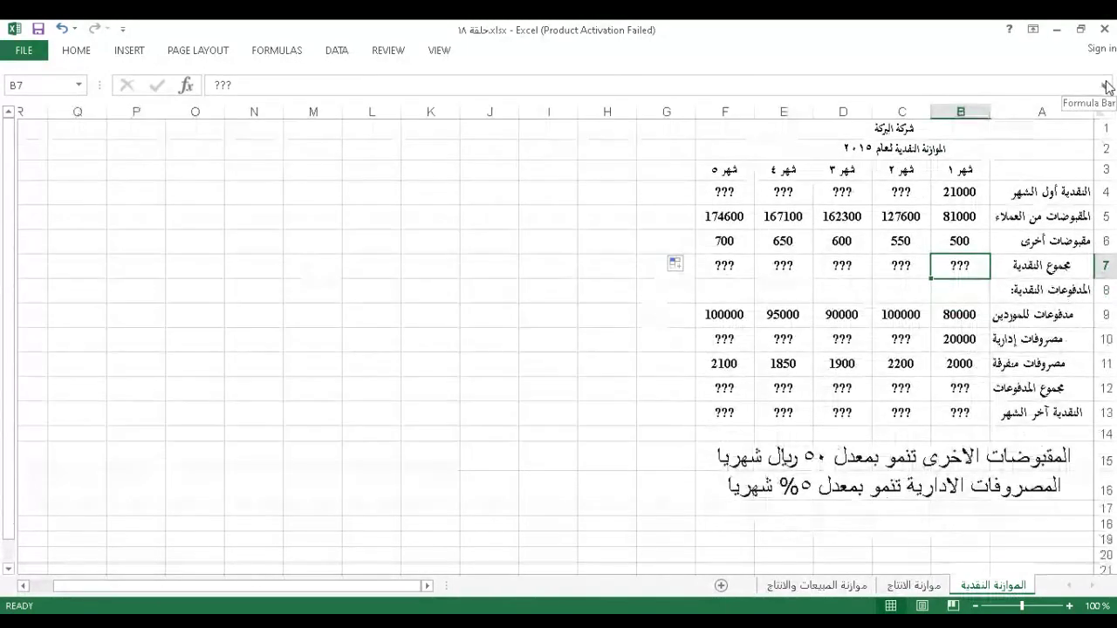
{"action": "left_click", "coordinate": [188, 85]}
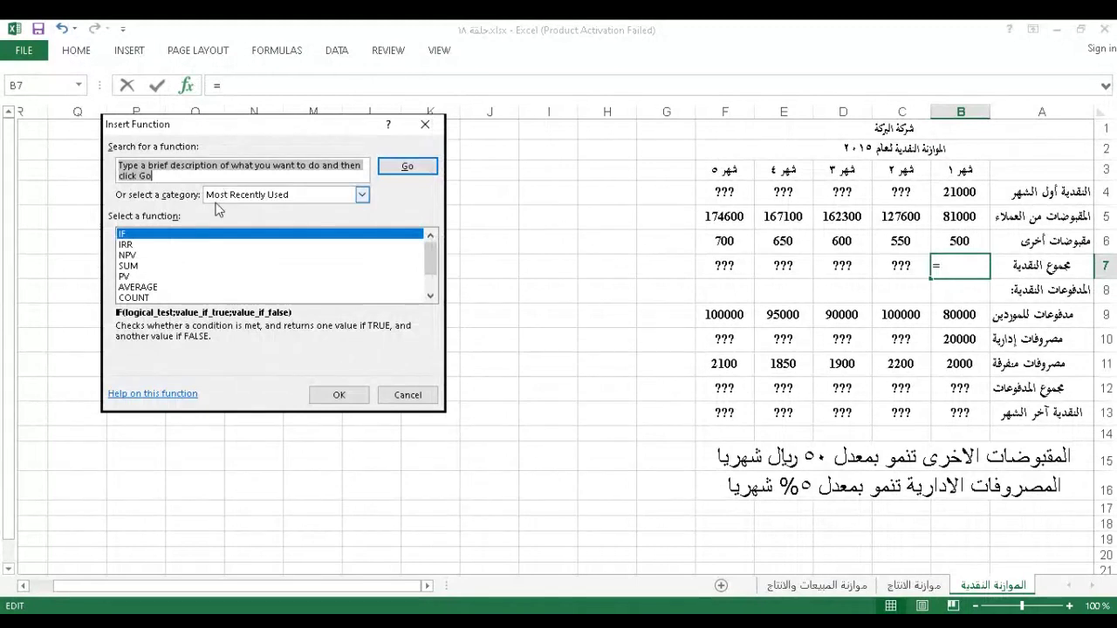
{"action": "left_click", "coordinate": [144, 267]}
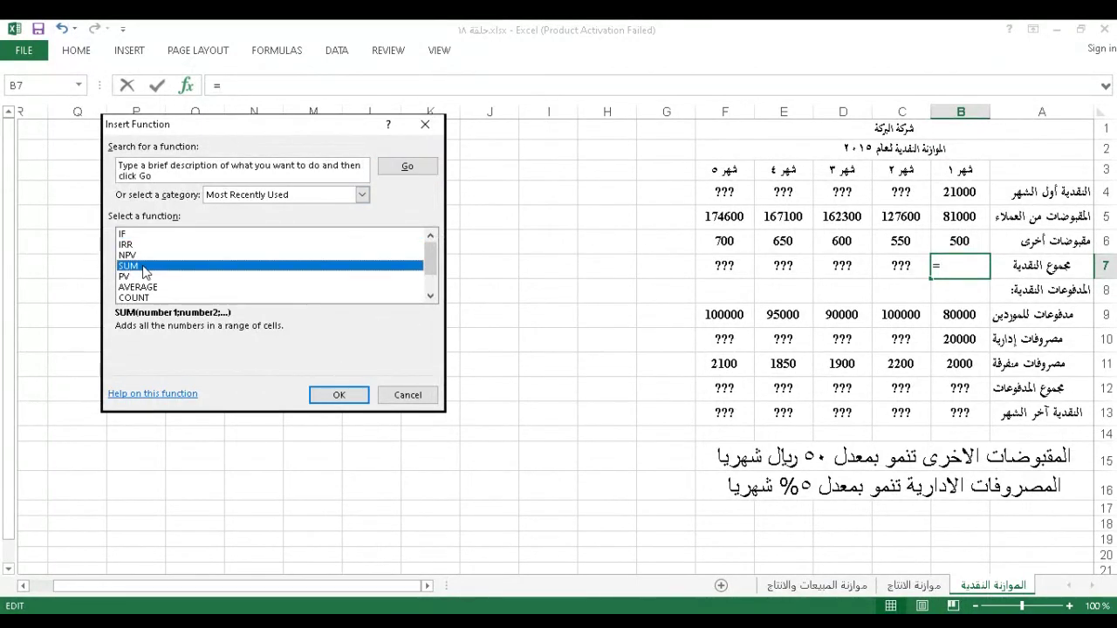
{"action": "left_click", "coordinate": [336, 394]}
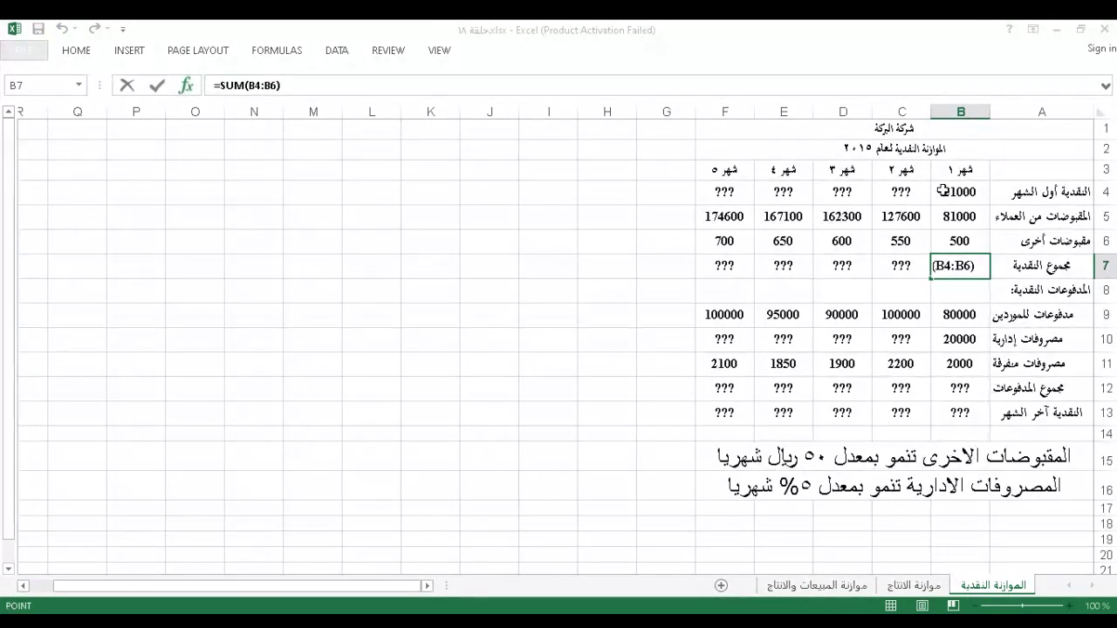
{"action": "left_click_drag", "start_coordinate": [942, 191], "coordinate": [949, 240]}
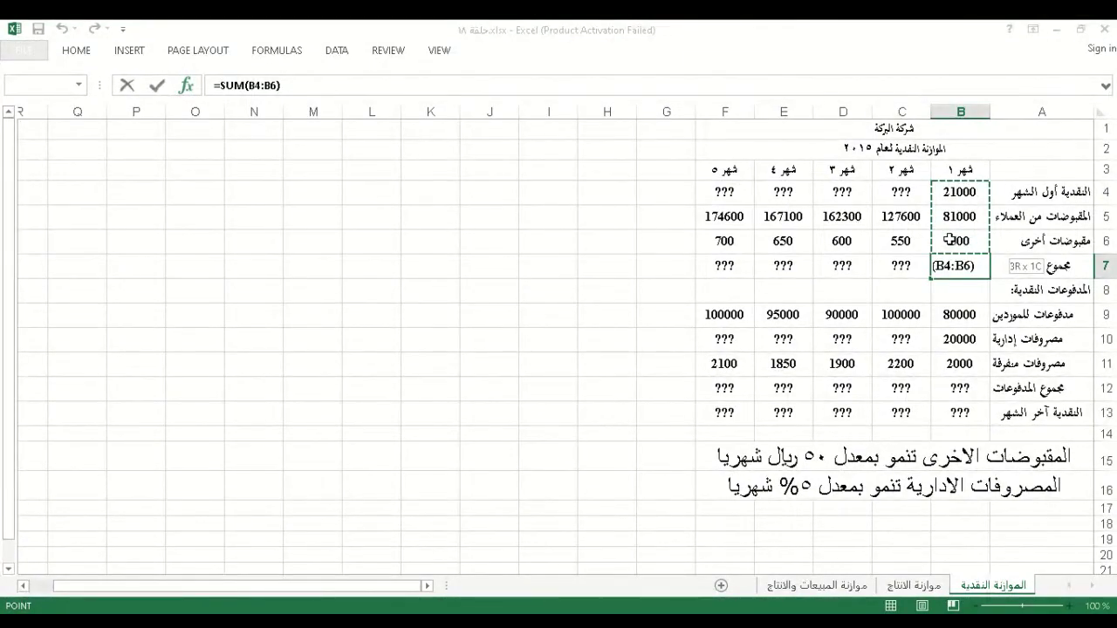
{"action": "left_click_drag", "start_coordinate": [950, 240], "coordinate": [949, 240]}
{"action": "key", "text": "ctrl+Return"}
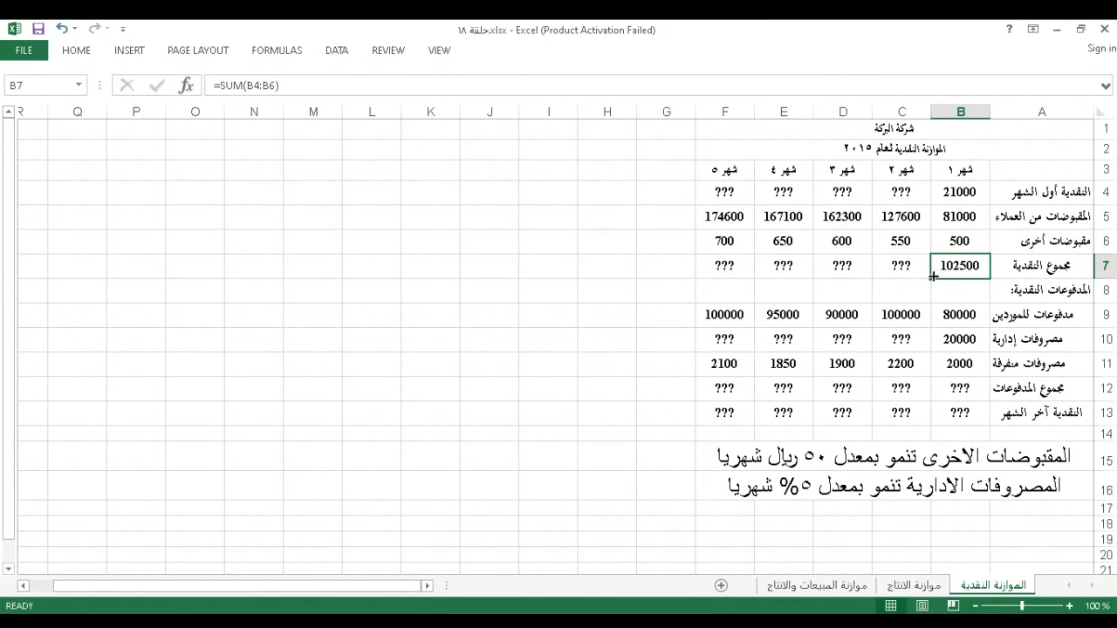
Step: Fill the total cash formula from B7 across to F7 for months 2 to 5
{"action": "left_click_drag", "start_coordinate": [932, 278], "coordinate": [712, 275]}
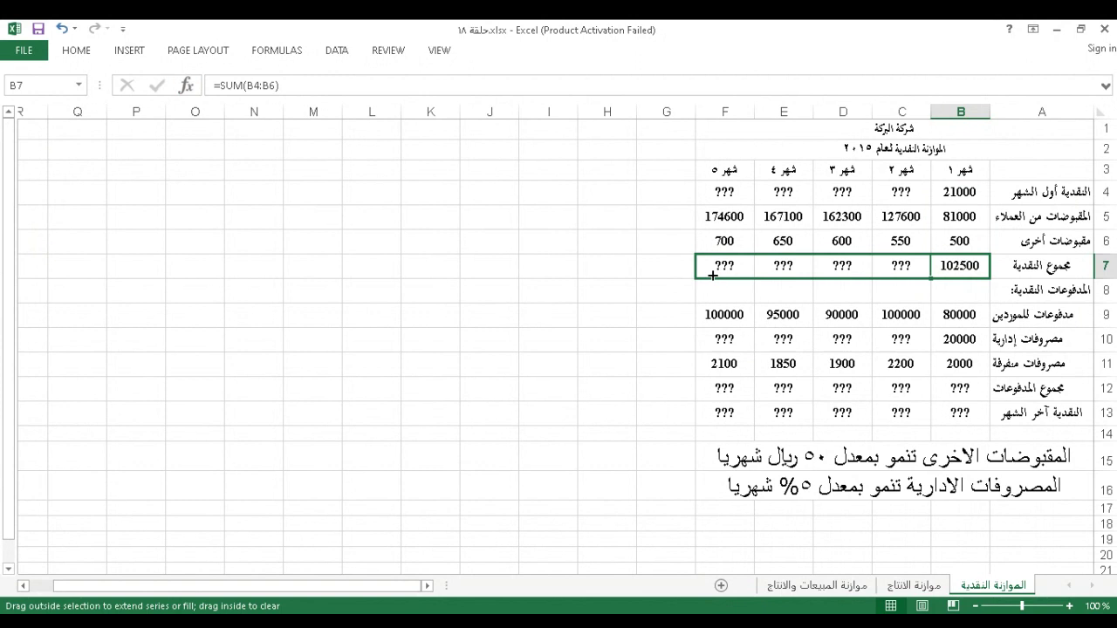
{"action": "left_click_drag", "start_coordinate": [712, 276], "coordinate": [712, 276]}
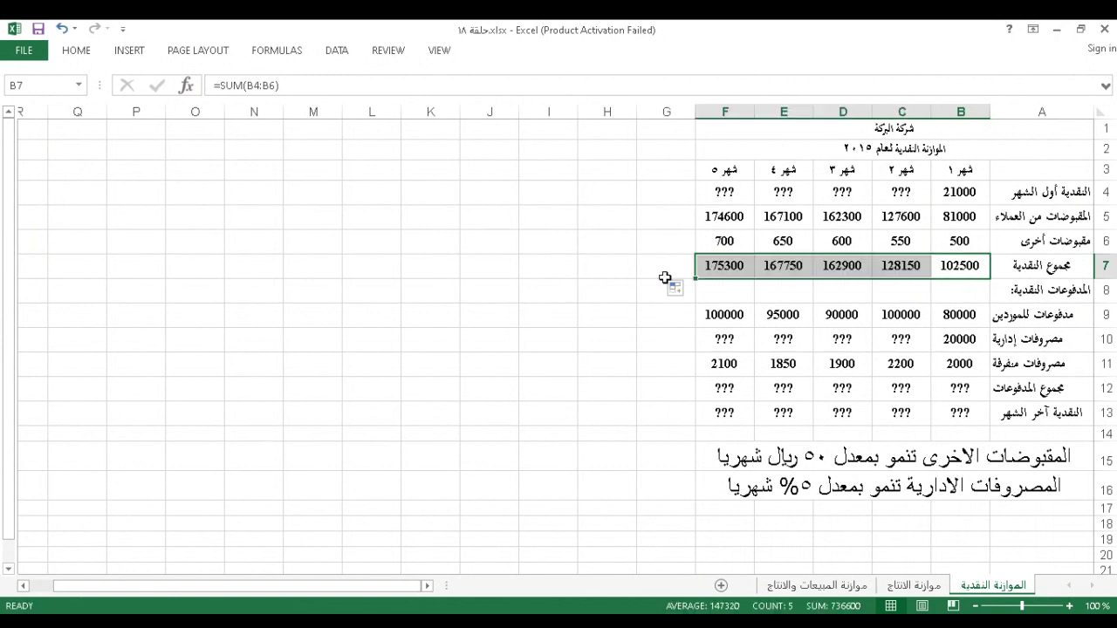
{"action": "left_click", "coordinate": [904, 194]}
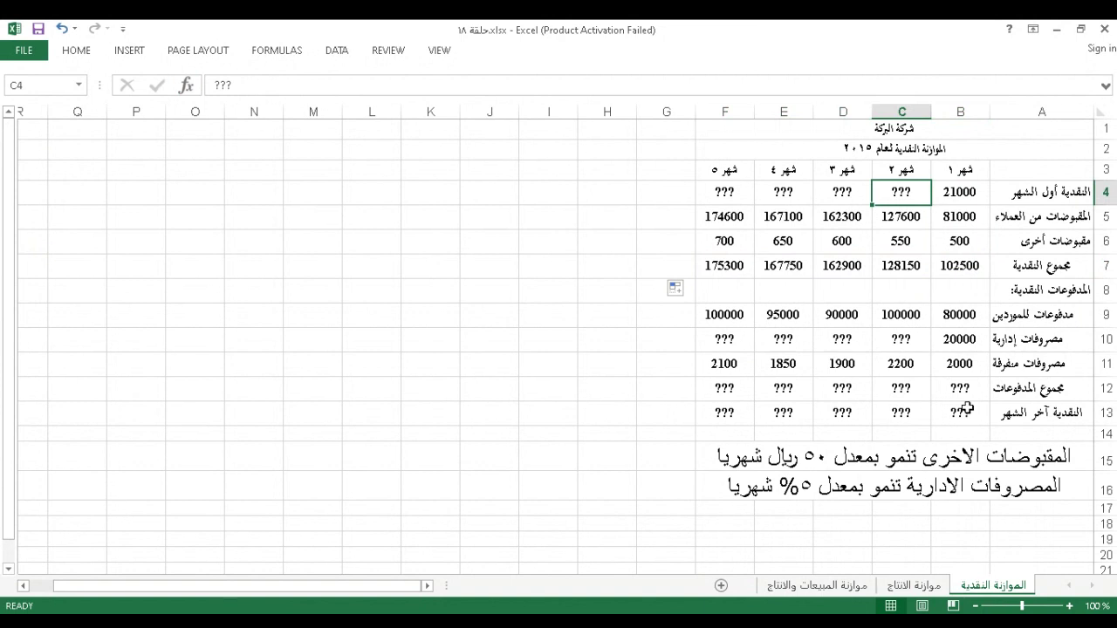
Step: Insert a SUM function in B12 that totals month 1's payments over the range B9:B11
{"action": "left_click", "coordinate": [964, 390]}
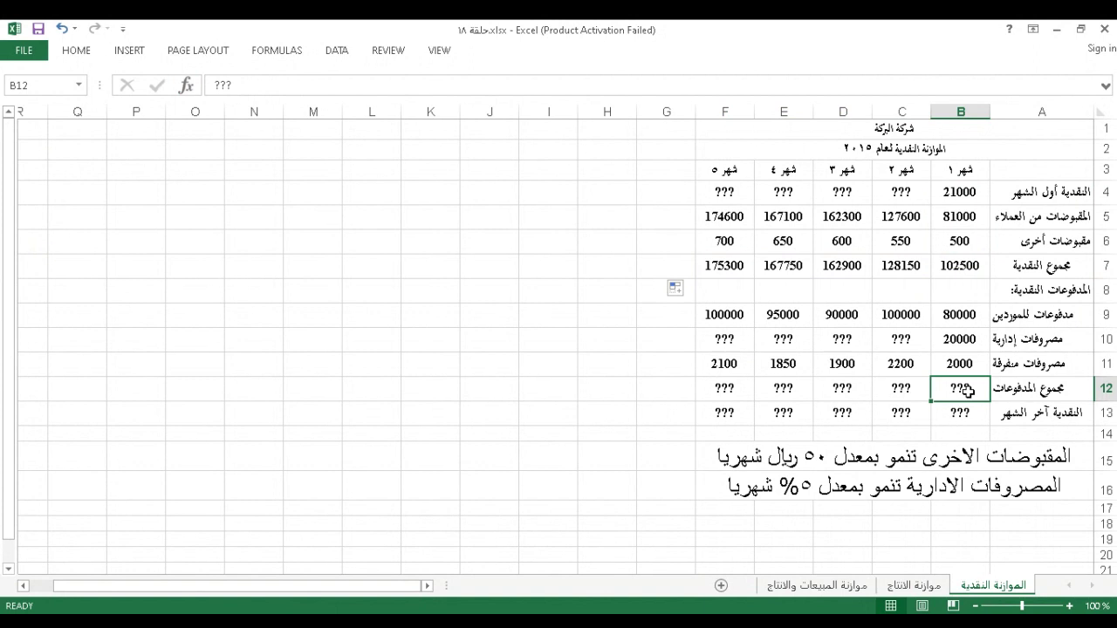
{"action": "left_click", "coordinate": [186, 86]}
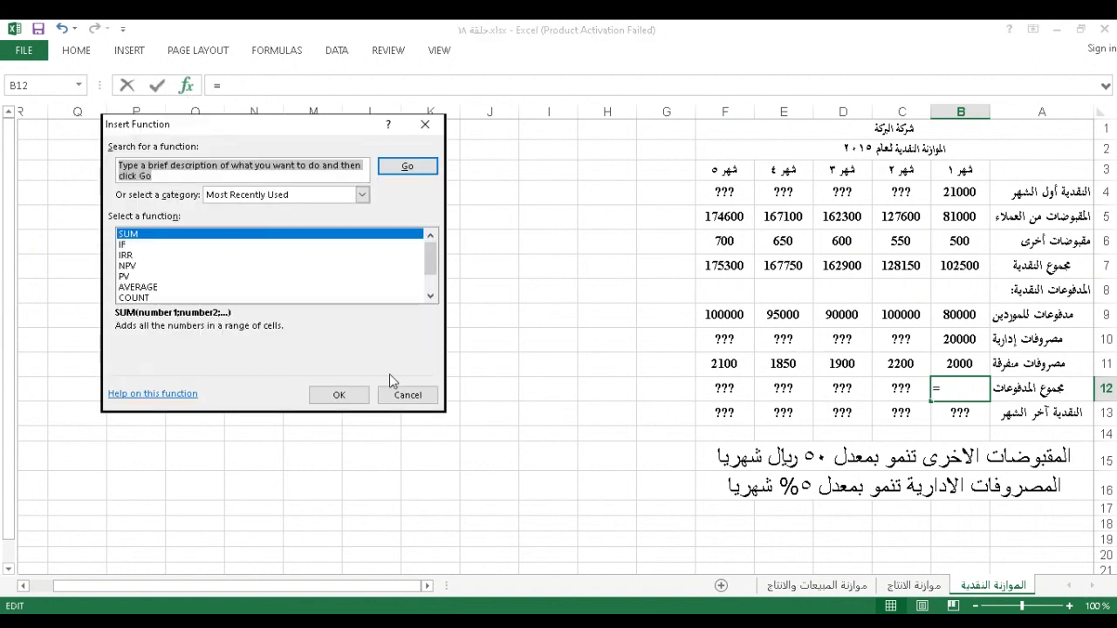
{"action": "left_click", "coordinate": [338, 396]}
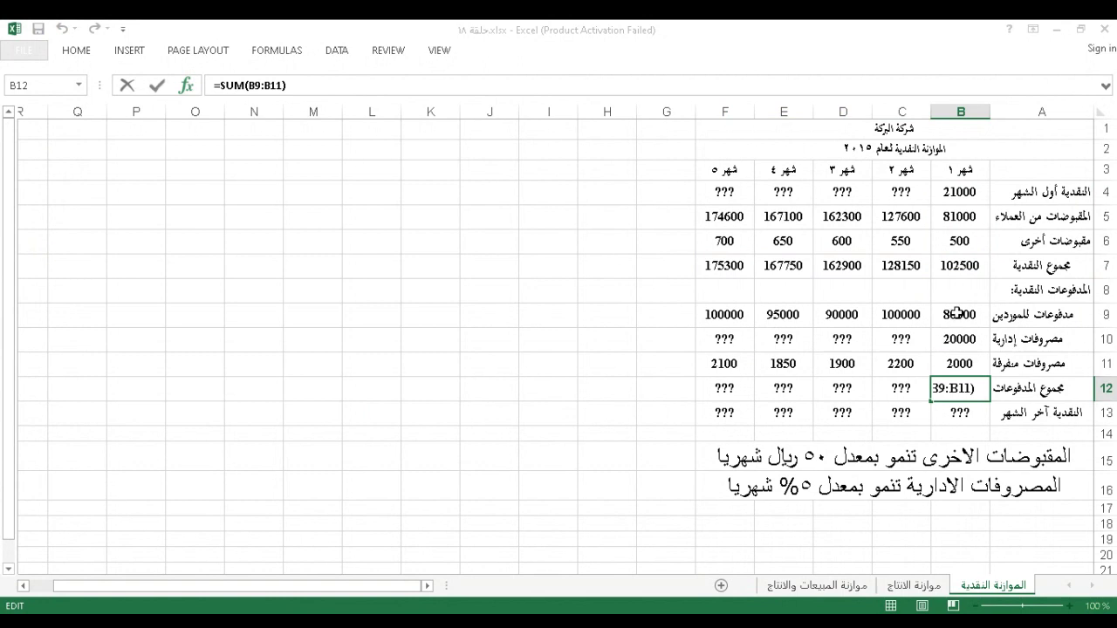
{"action": "left_click_drag", "start_coordinate": [957, 316], "coordinate": [959, 360]}
{"action": "key", "text": "Return"}
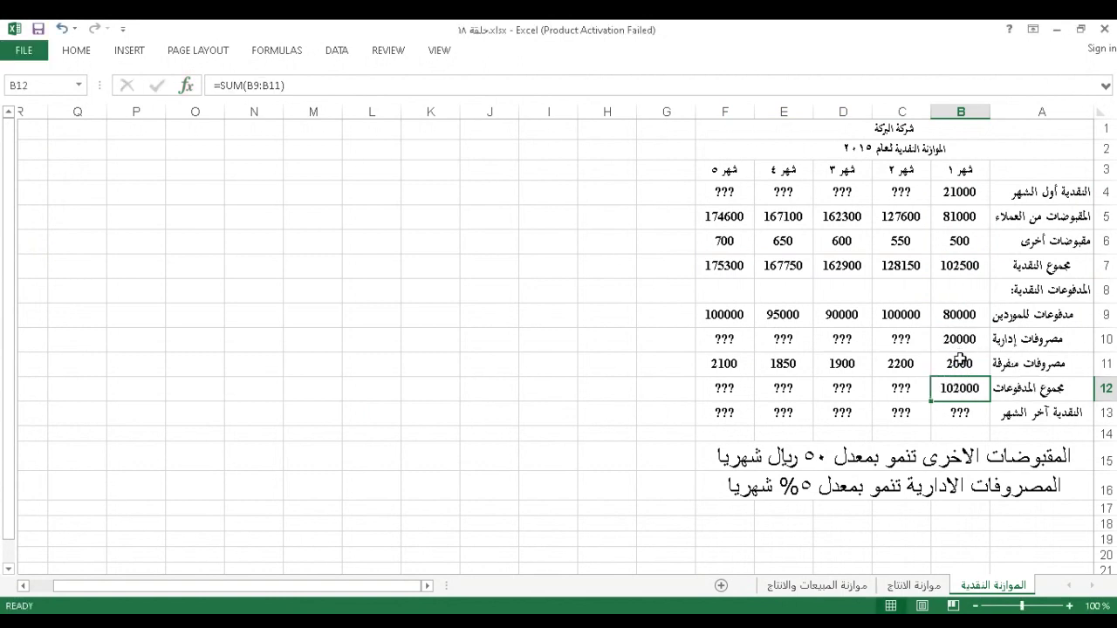
Step: Enter the formula =B7-B12 in B13 to calculate month 1's end-of-month cash
{"action": "left_click", "coordinate": [956, 413]}
{"action": "type", "text": "="}
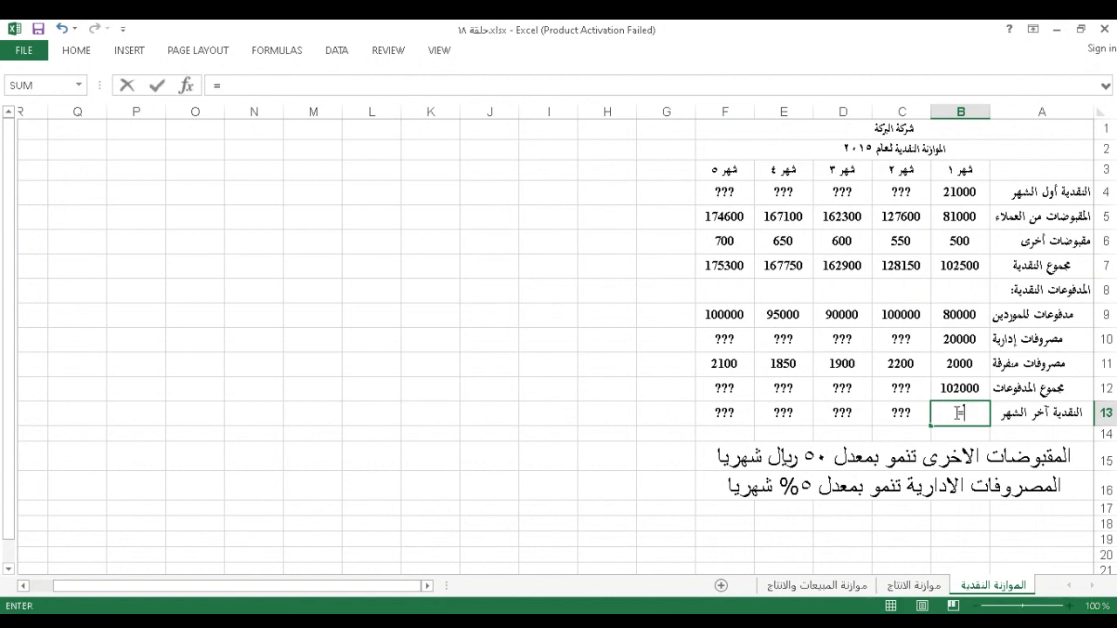
{"action": "left_click", "coordinate": [951, 267]}
{"action": "type", "text": "-"}
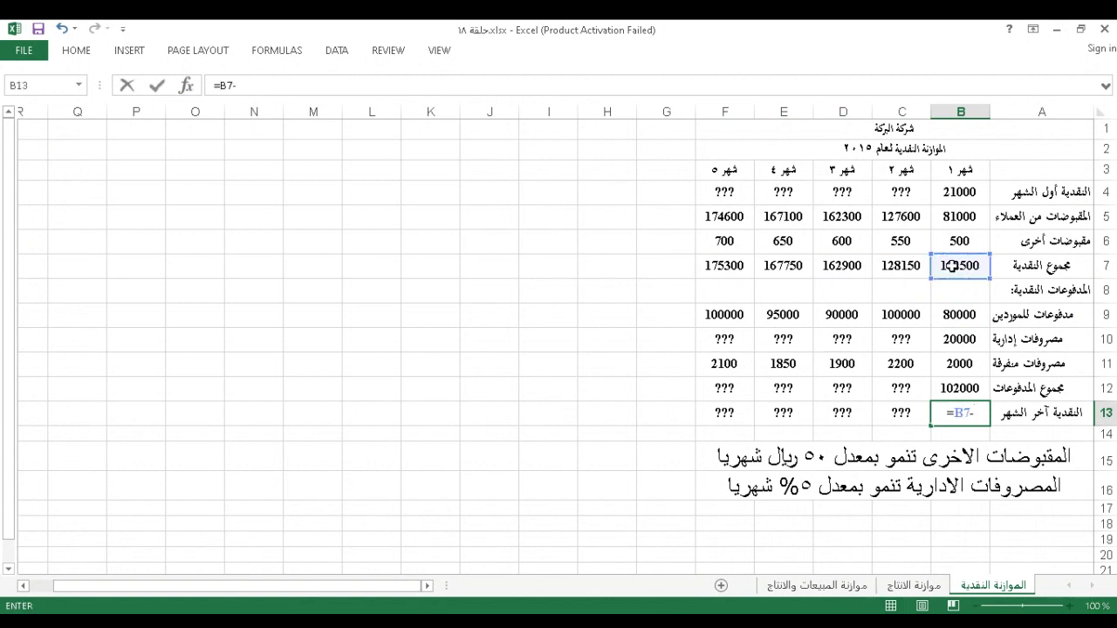
{"action": "left_click", "coordinate": [953, 388]}
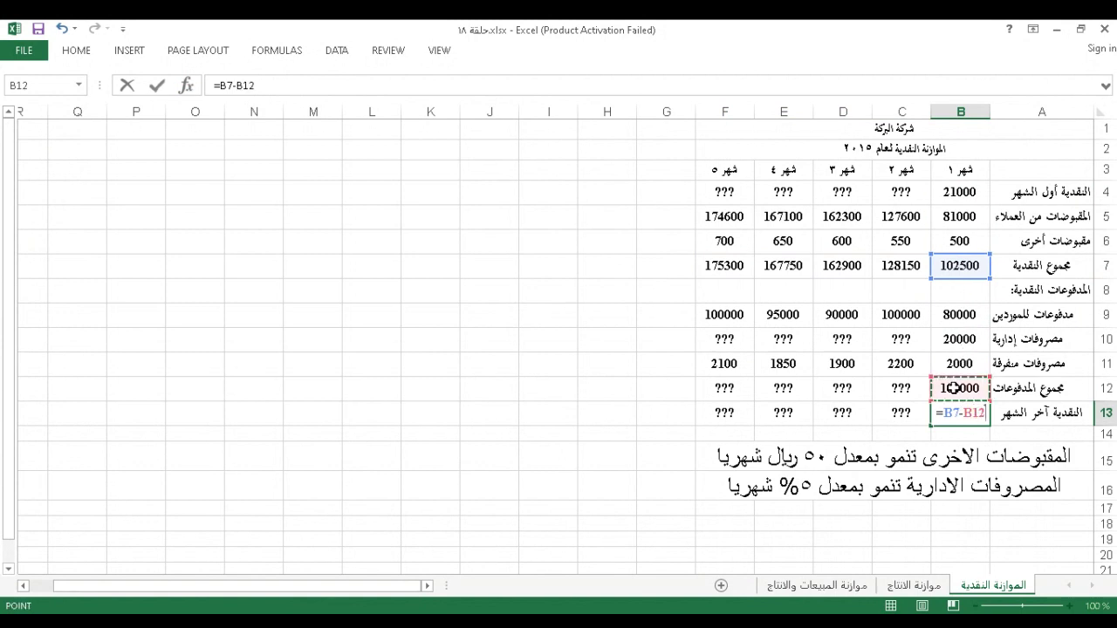
{"action": "key", "text": "Return"}
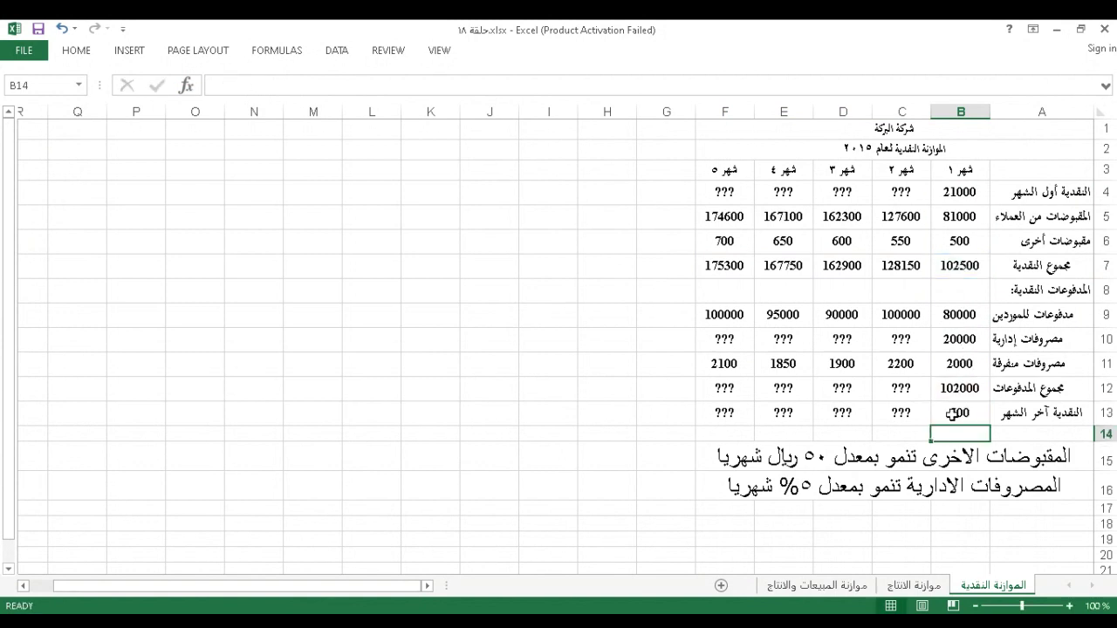
{"action": "left_click", "coordinate": [953, 413]}
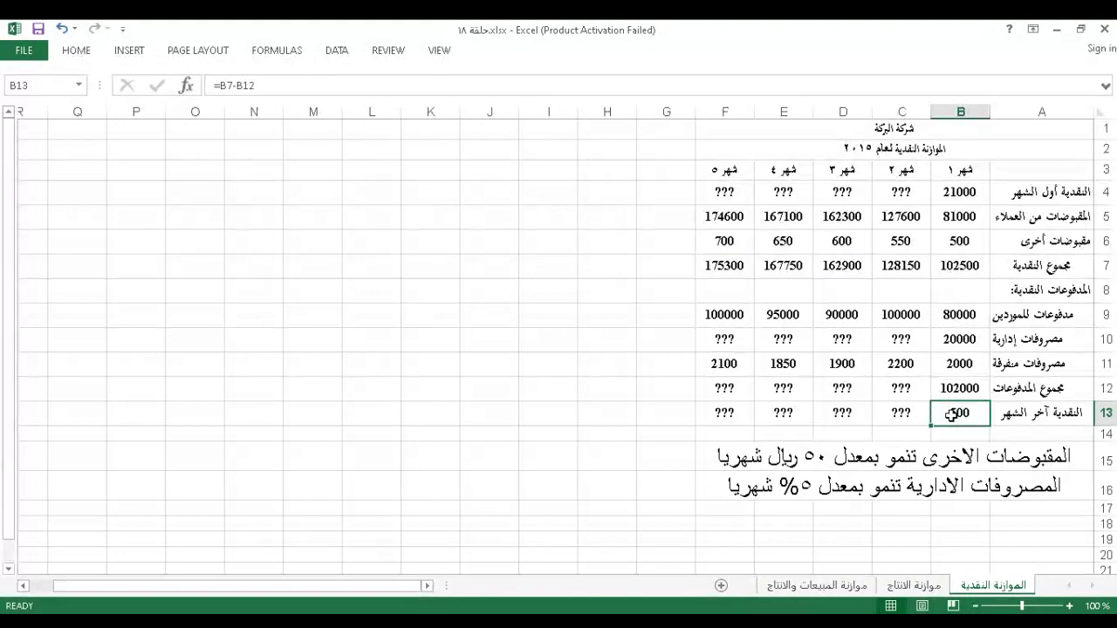
Step: Link month 2's opening cash in C4 to month 1's closing cash with the formula =B13
{"action": "left_click", "coordinate": [885, 200]}
{"action": "type", "text": "="}
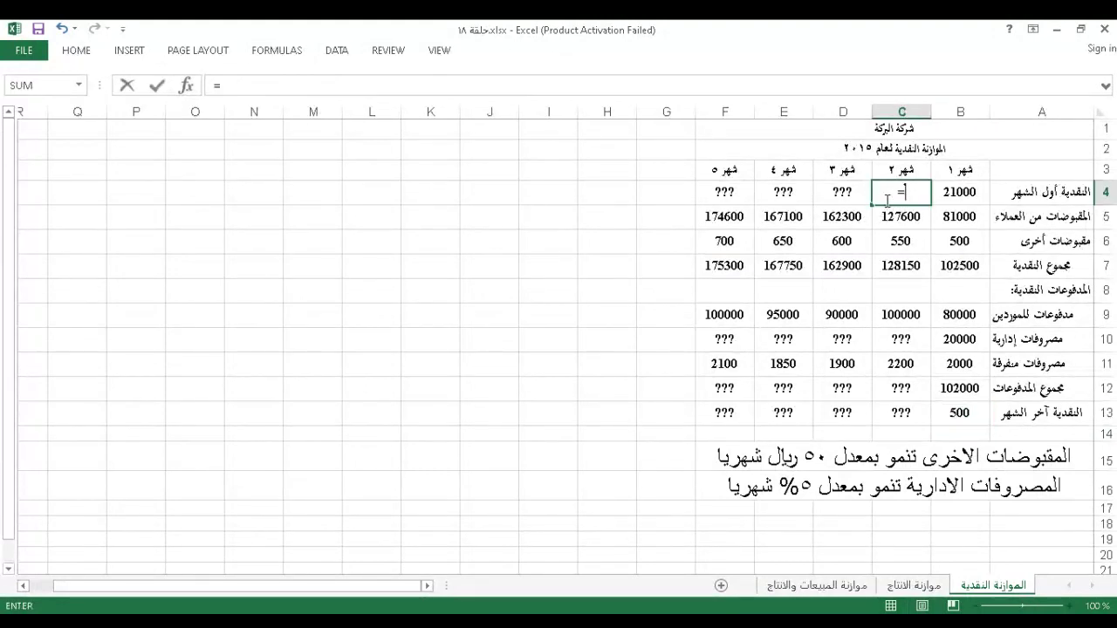
{"action": "left_click", "coordinate": [957, 413]}
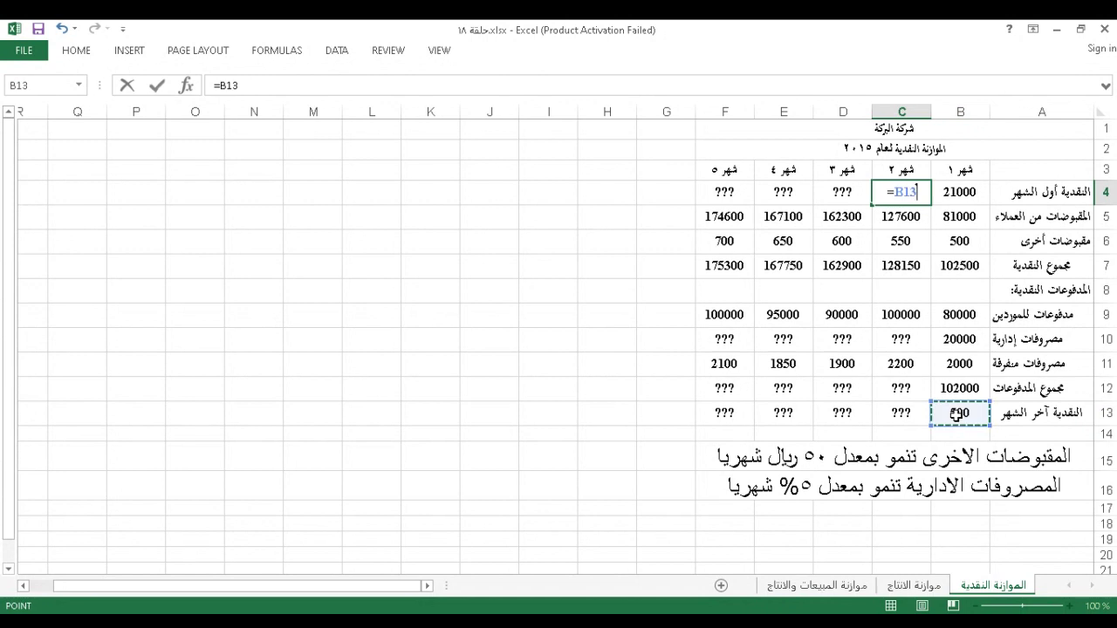
{"action": "key", "text": "Return"}
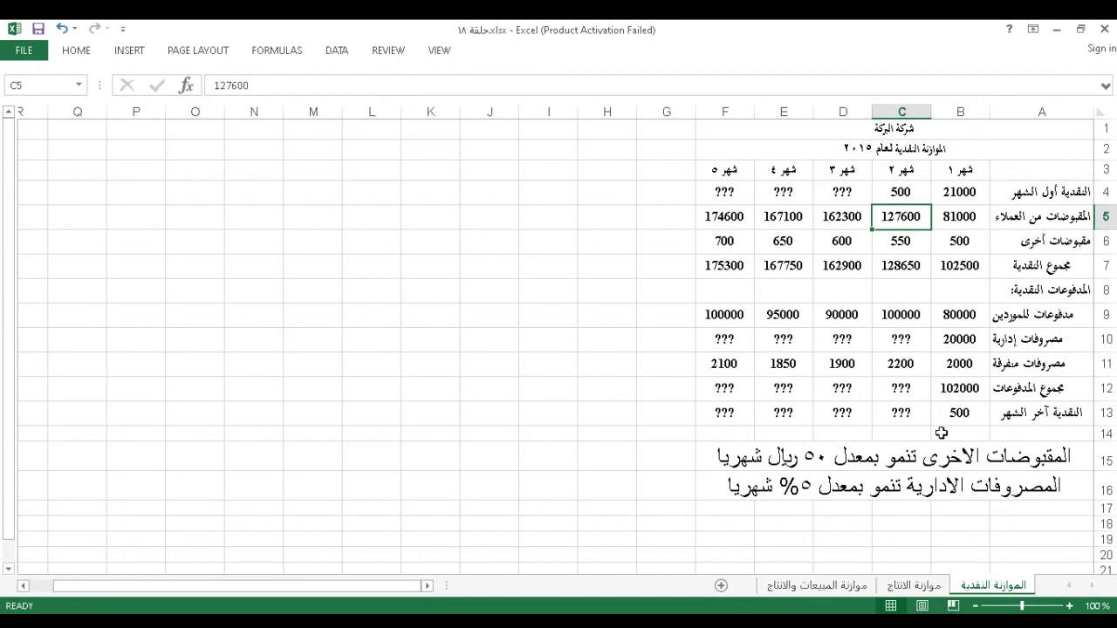
Step: Enter the formula =(B10*5%)+B10 in C10 to grow month 2's administrative expenses by 5%
{"action": "left_click", "coordinate": [900, 341]}
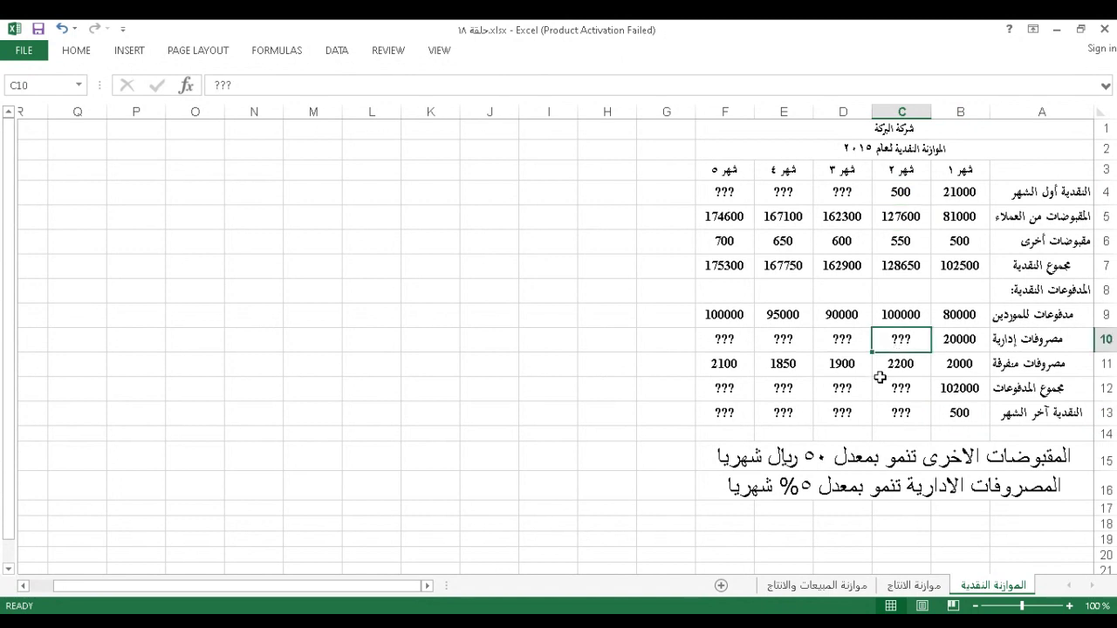
{"action": "type", "text": "="}
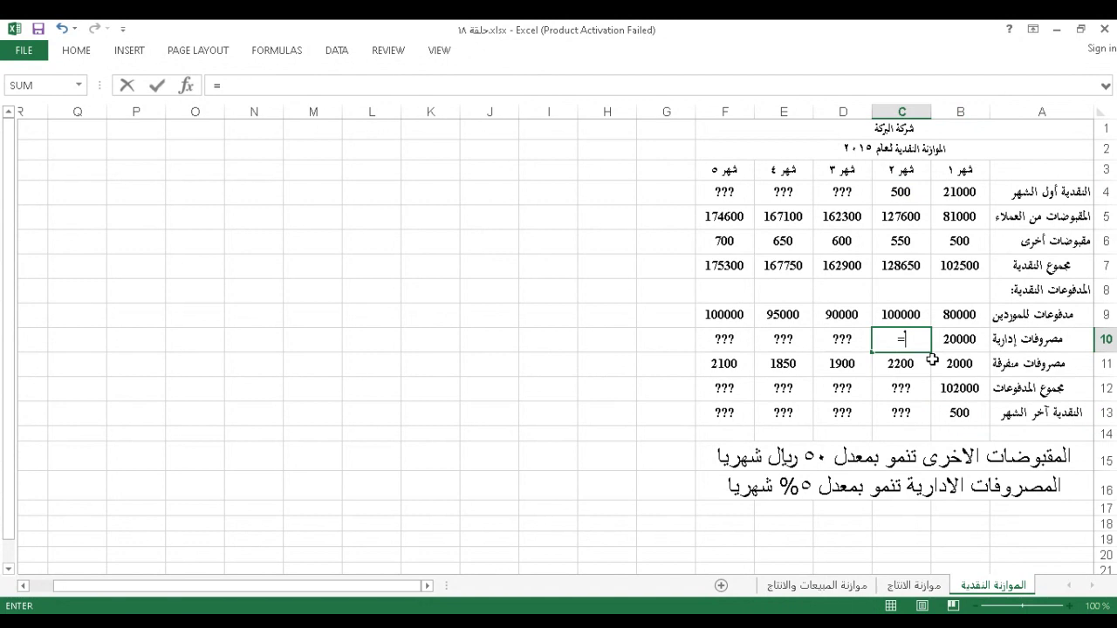
{"action": "type", "text": ")"}
{"action": "key", "text": "BackSpace"}
{"action": "type", "text": "("}
{"action": "left_click", "coordinate": [957, 341]}
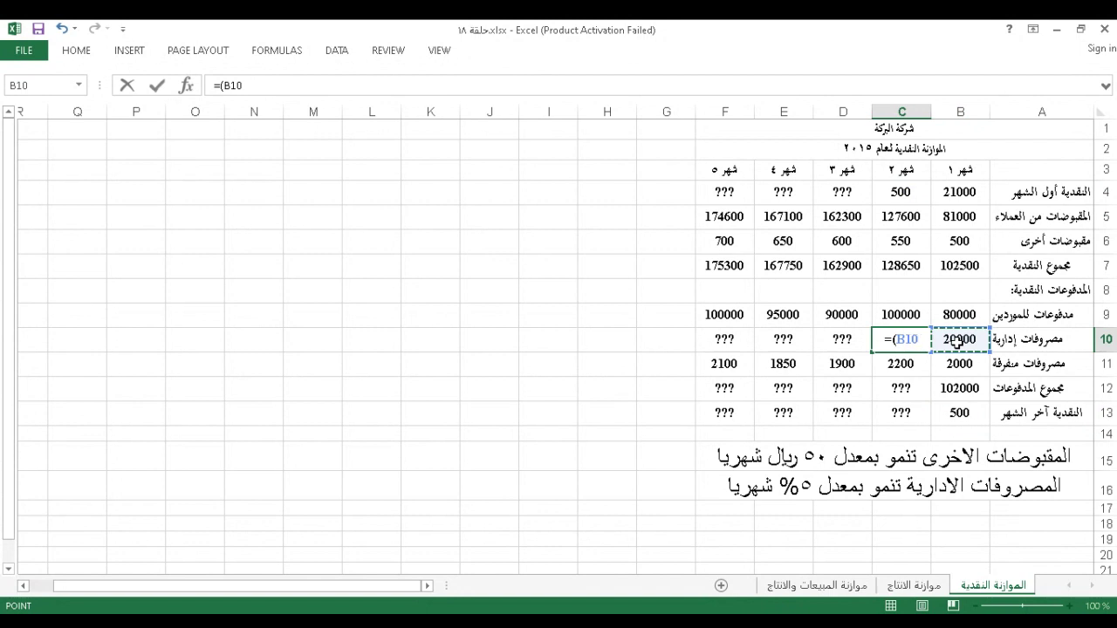
{"action": "type", "text": "*"}
{"action": "key", "text": "BackSpace"}
{"action": "type", "text": "*5"}
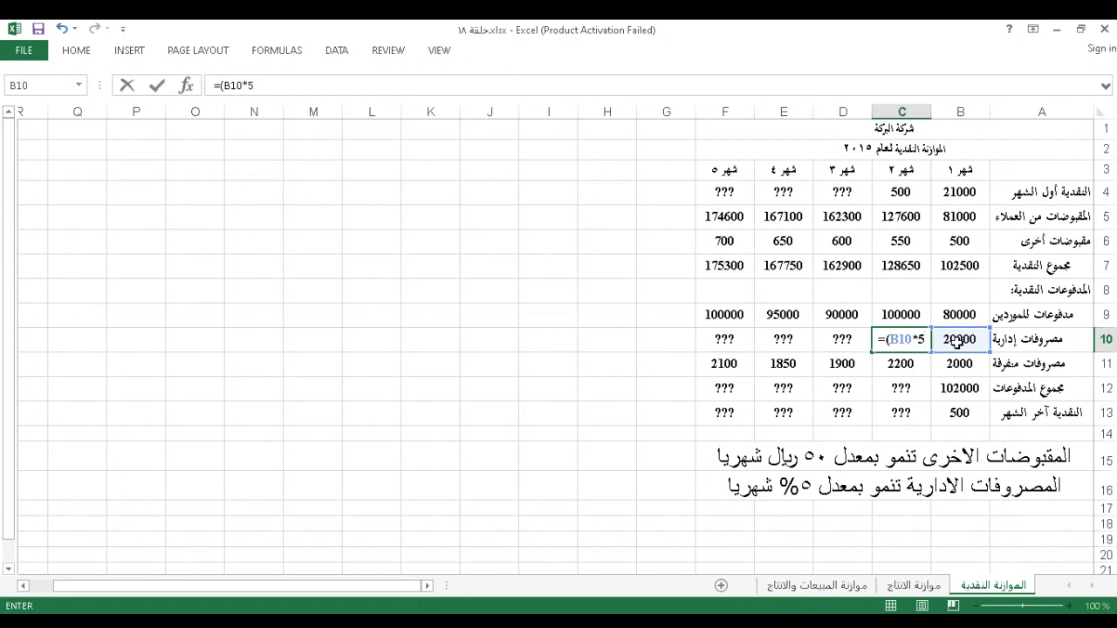
{"action": "type", "text": "%"}
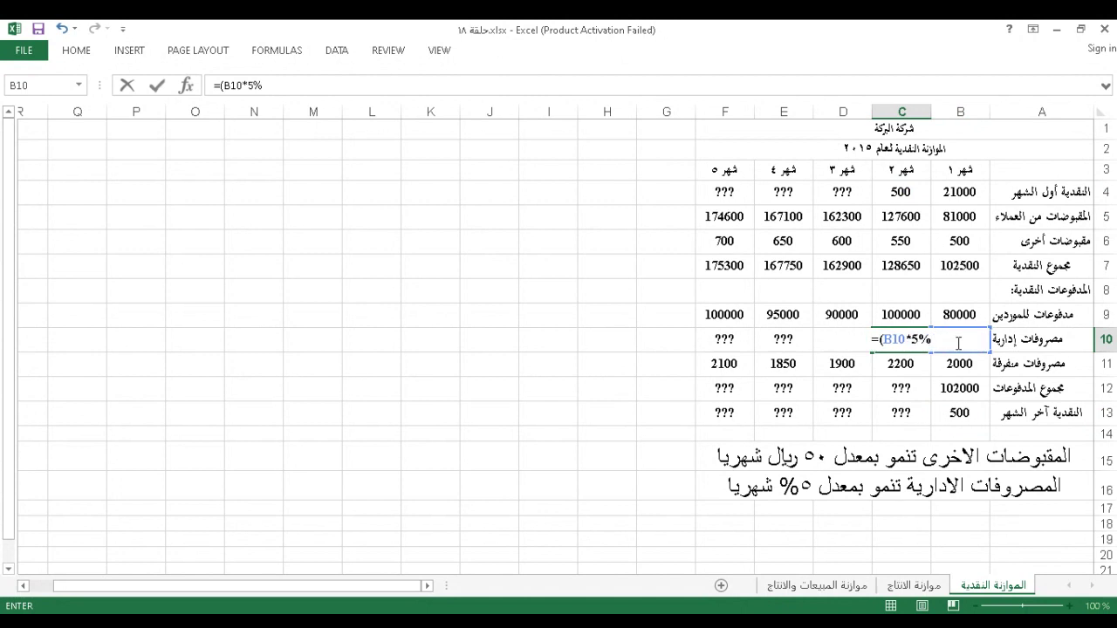
{"action": "type", "text": "(+"}
{"action": "type", "text": "B"}
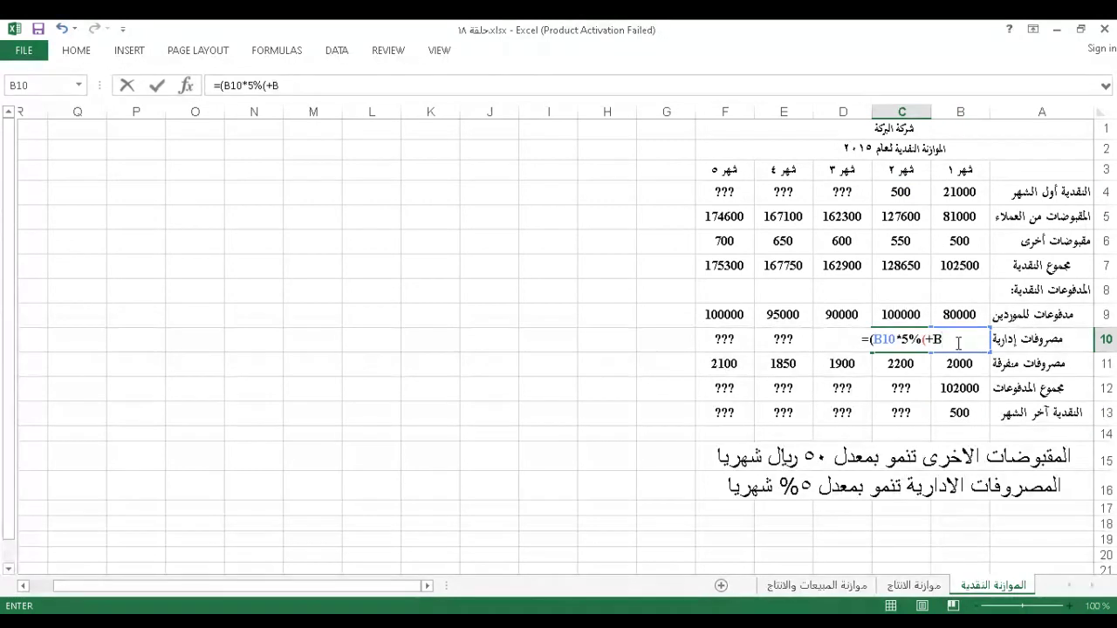
{"action": "type", "text": "10"}
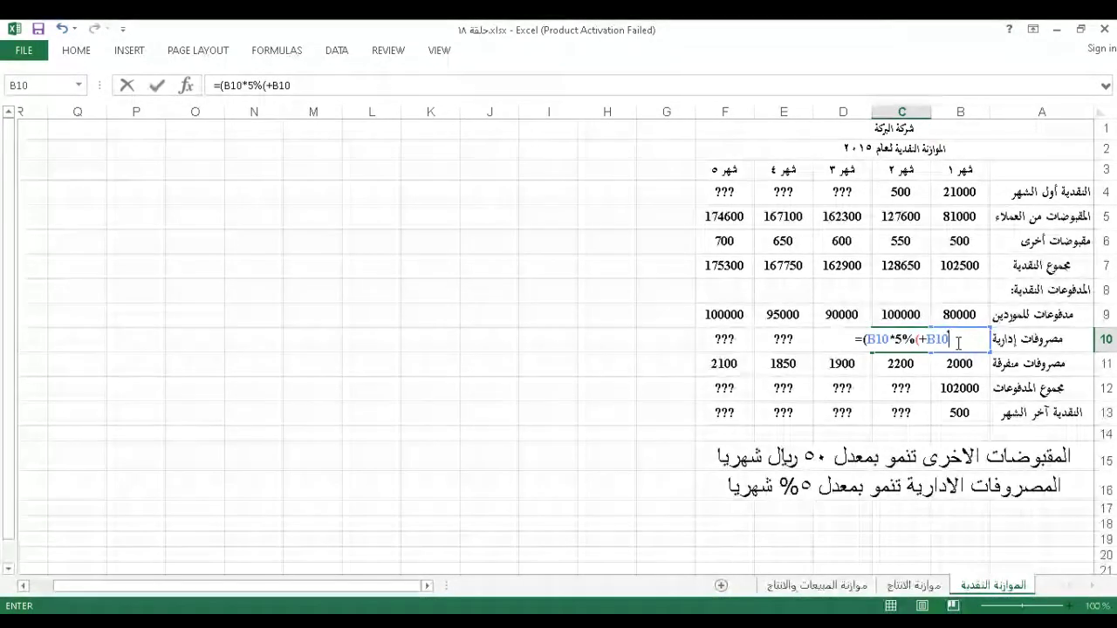
{"action": "type", "text": "("}
{"action": "key", "text": "BackSpace"}
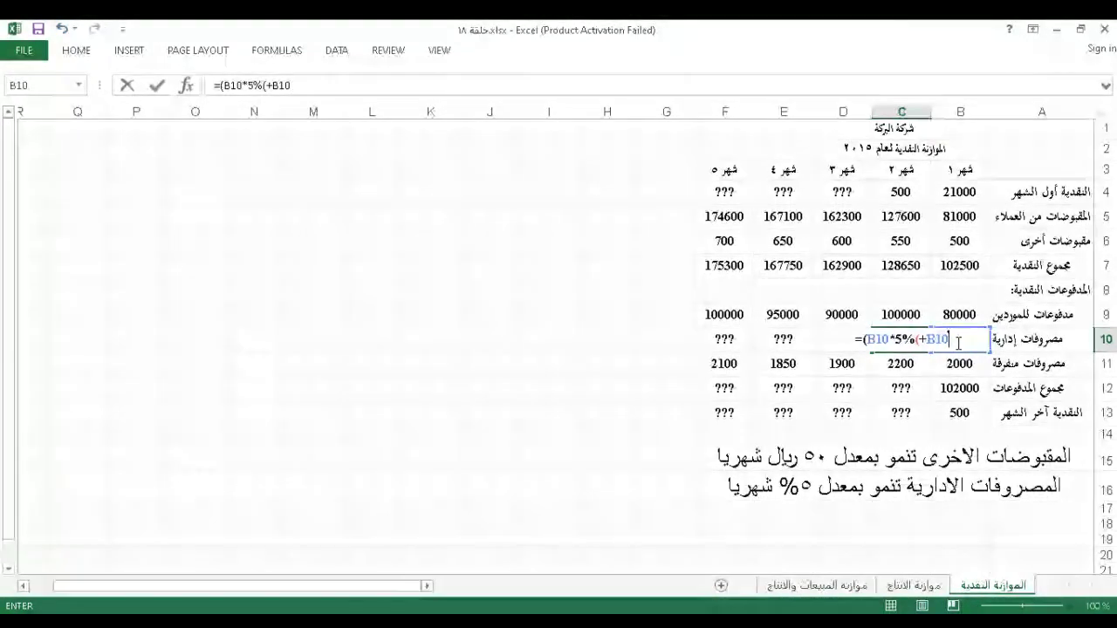
{"action": "type", "text": ")"}
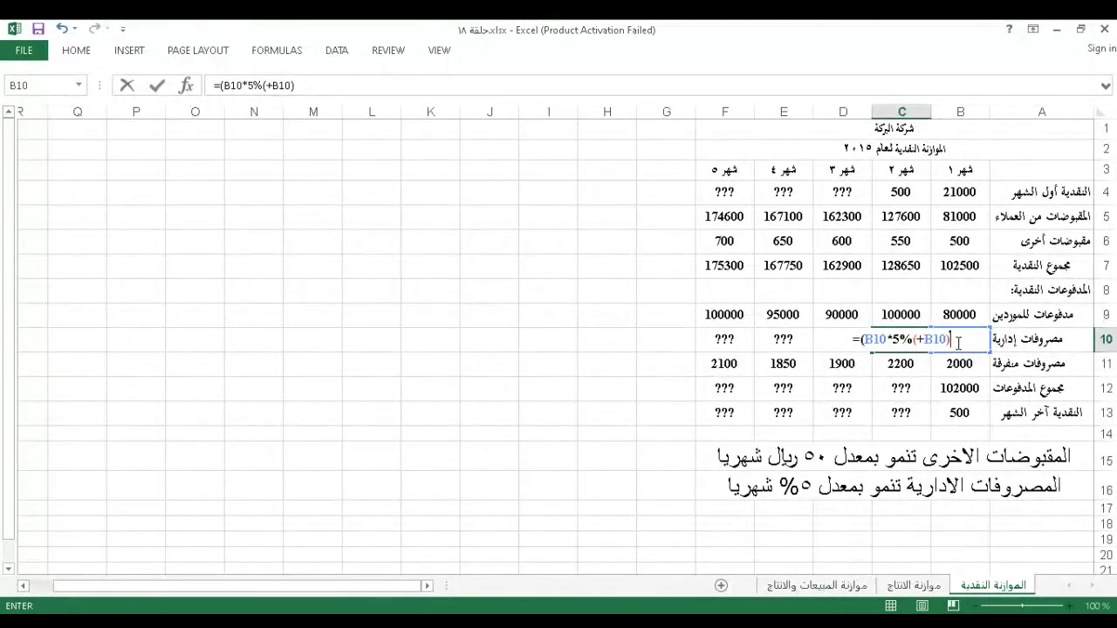
{"action": "left_click", "coordinate": [917, 340]}
{"action": "left_click", "coordinate": [917, 340]}
{"action": "key", "text": "BackSpace"}
{"action": "type", "text": ")"}
{"action": "key", "text": "Return"}
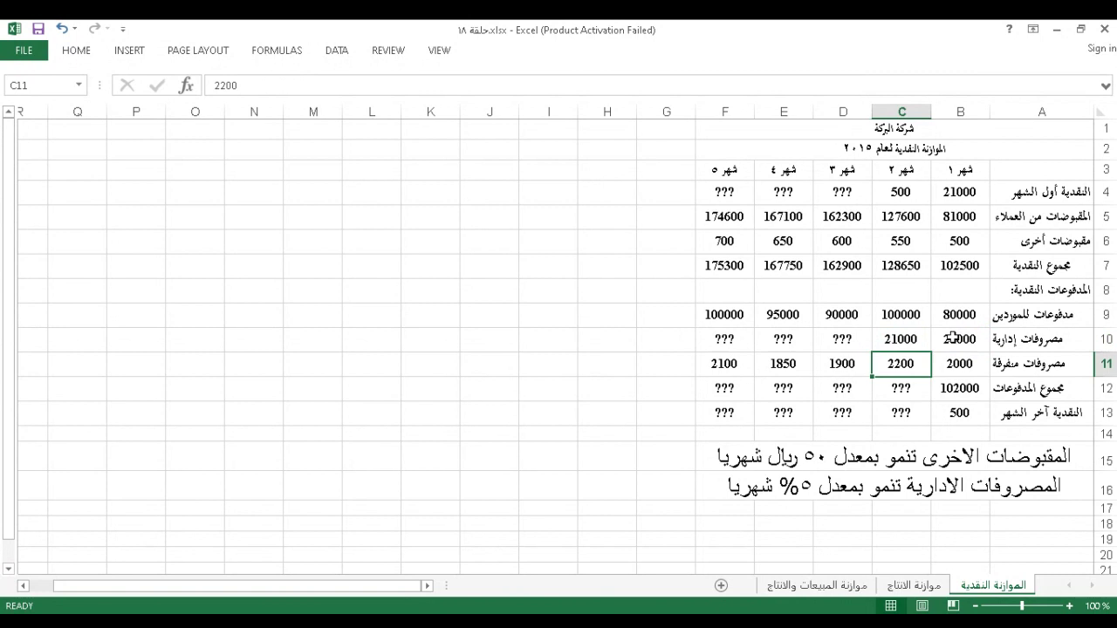
Step: Fill the administrative expenses formula from C10 across to F10 for months 3 to 5
{"action": "left_click", "coordinate": [902, 340]}
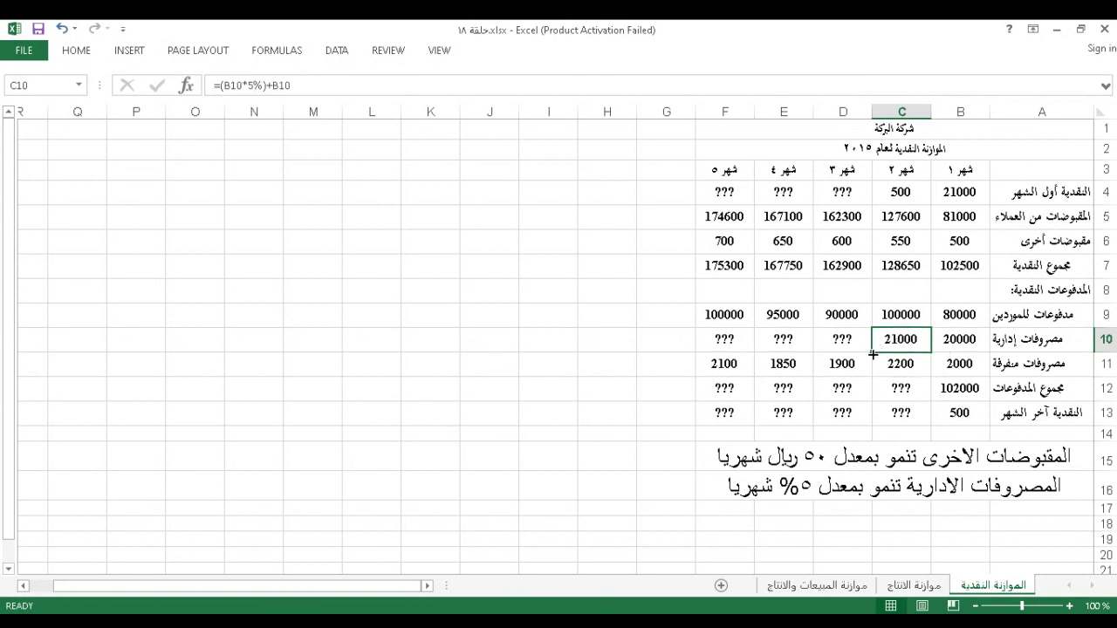
{"action": "left_click_drag", "start_coordinate": [872, 354], "coordinate": [711, 352]}
{"action": "left_click", "coordinate": [653, 389]}
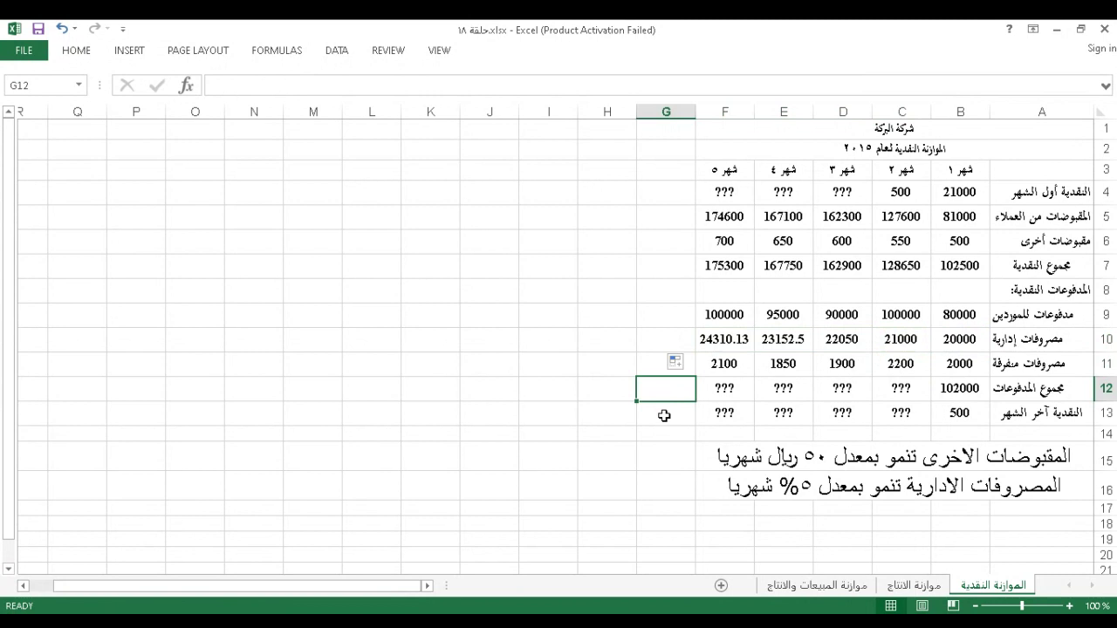
Step: Fill the total payments formula from B12 across to F12 and the end-of-month cash formula from B13 across to F13
{"action": "left_click", "coordinate": [941, 391]}
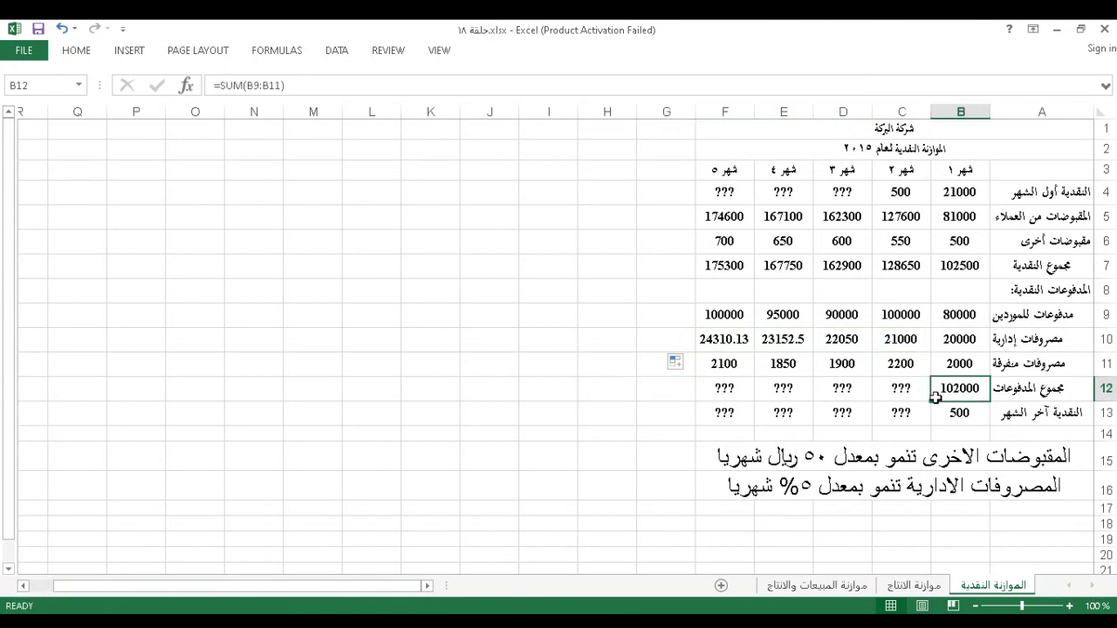
{"action": "left_click_drag", "start_coordinate": [932, 401], "coordinate": [717, 398]}
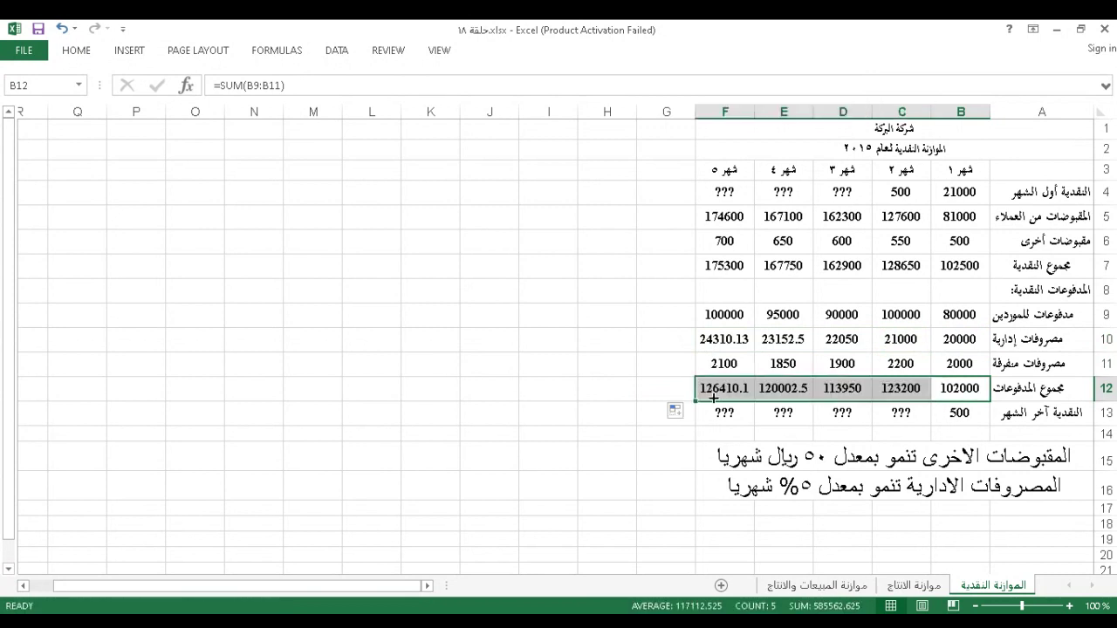
{"action": "left_click", "coordinate": [958, 413]}
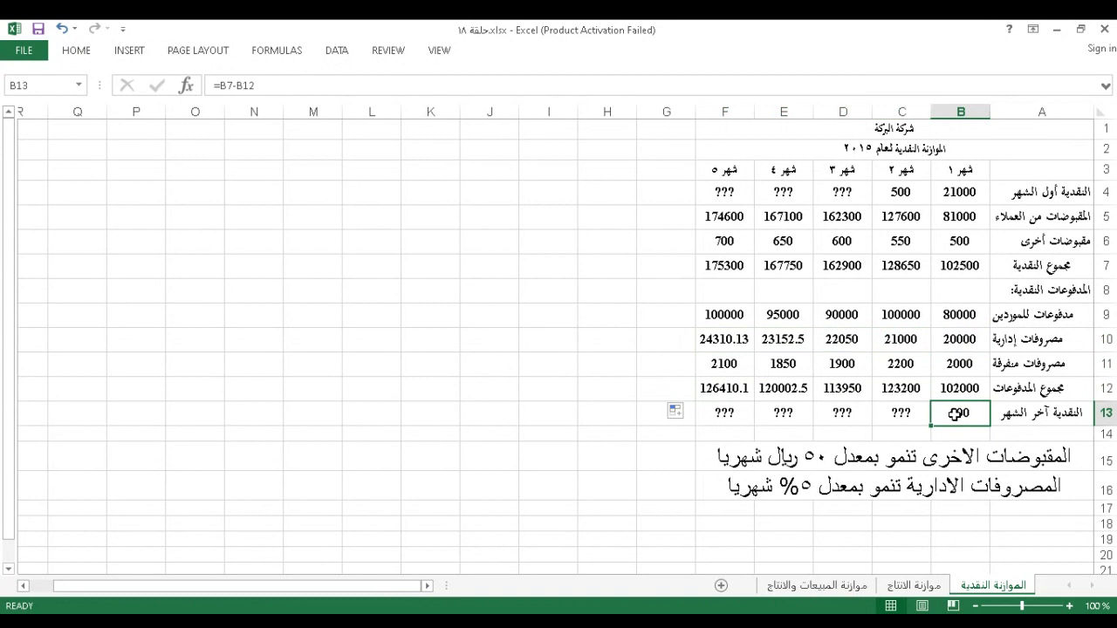
{"action": "left_click_drag", "start_coordinate": [931, 427], "coordinate": [703, 424]}
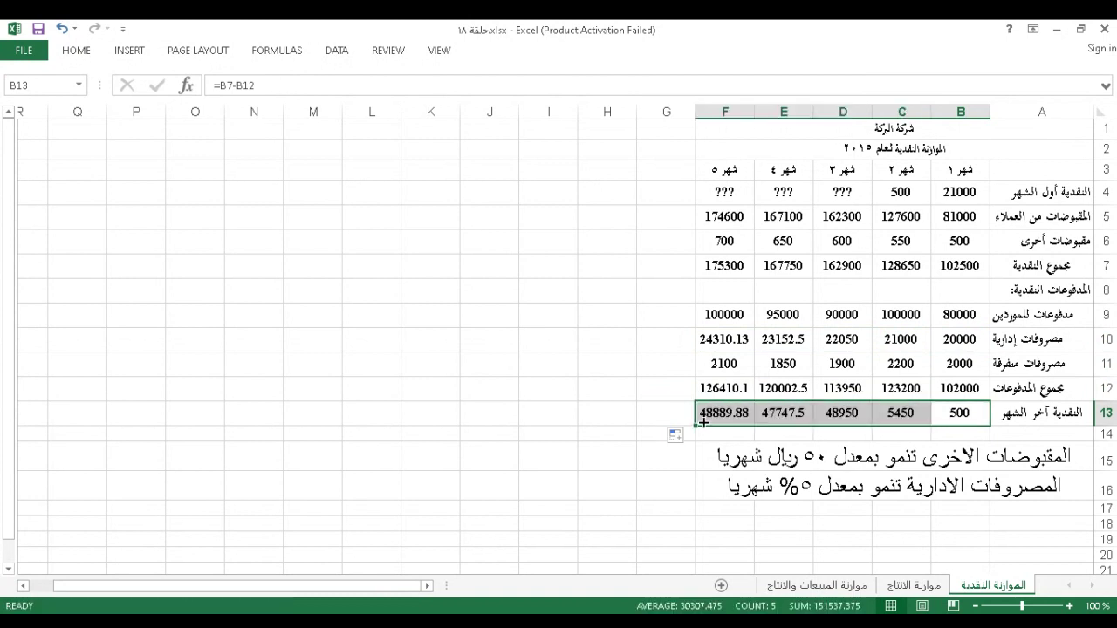
Step: Fill the opening cash formula from C4 across to F4 for months 3 to 5
{"action": "left_click", "coordinate": [883, 199]}
{"action": "left_click_drag", "start_coordinate": [873, 205], "coordinate": [710, 208]}
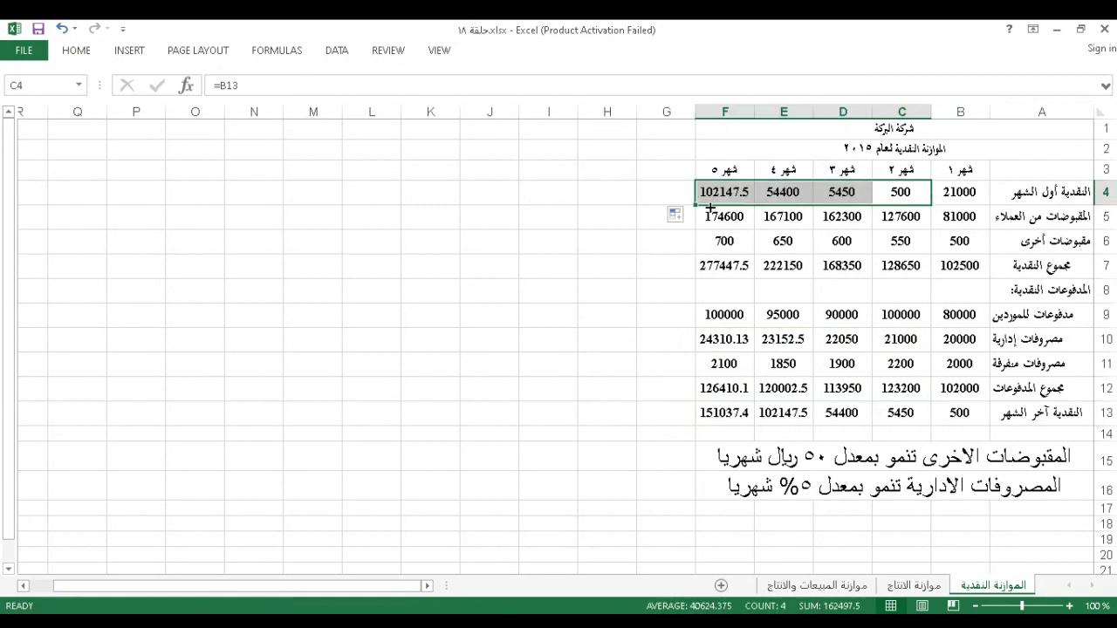
{"action": "left_click", "coordinate": [631, 406]}
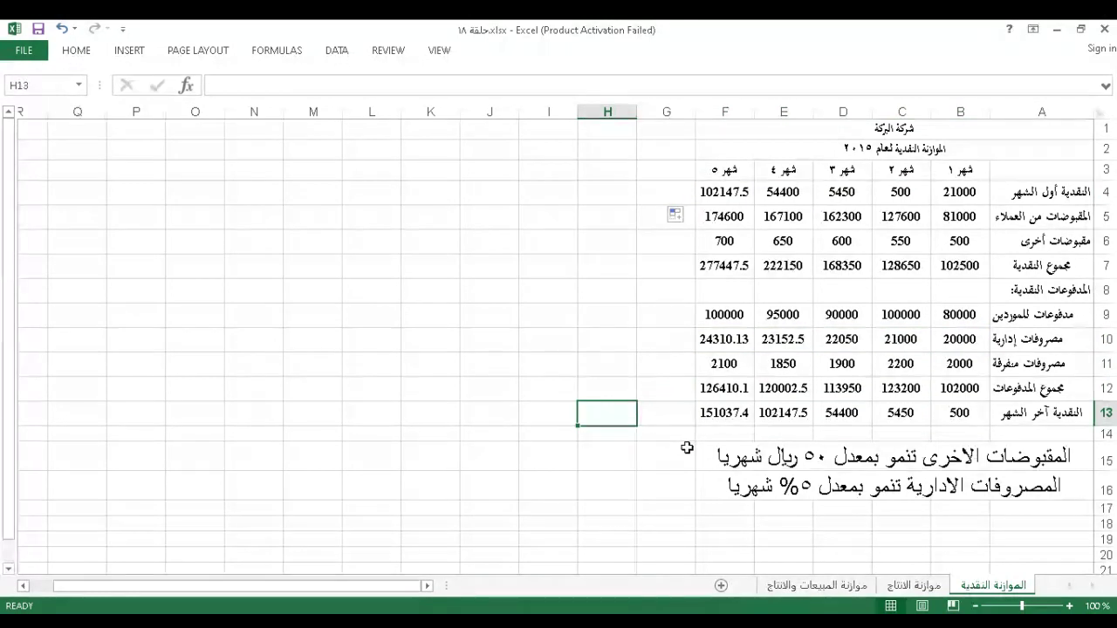
Step: On the production budget sheet, calculate month 1's ending inventory in C7 with =D6*20% and fill it across to H7
{"action": "left_click", "coordinate": [908, 588]}
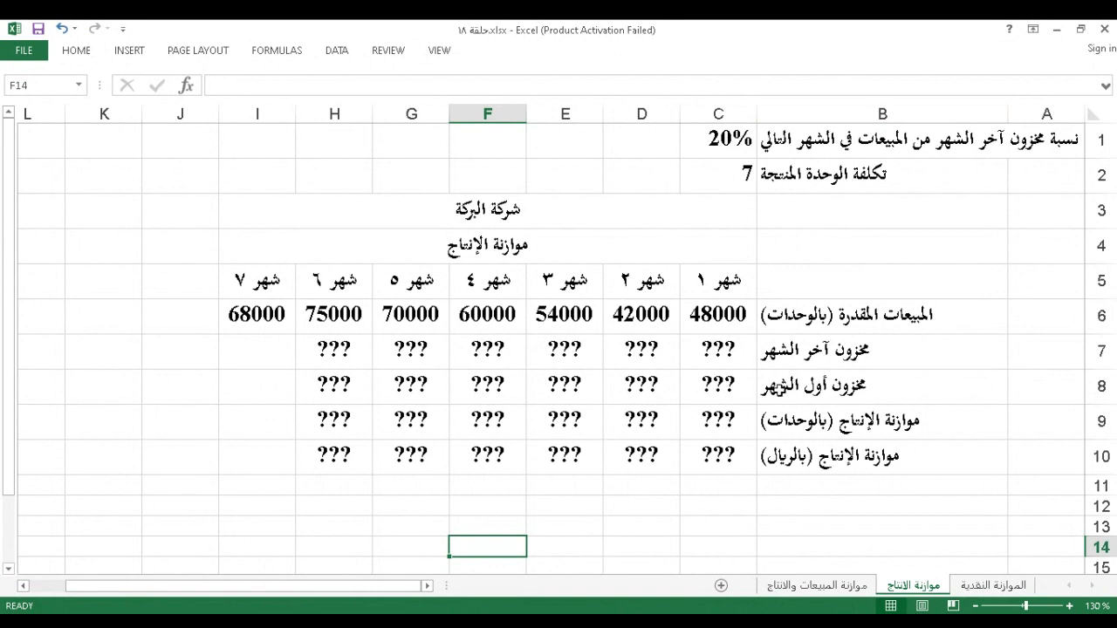
{"action": "left_click", "coordinate": [738, 350]}
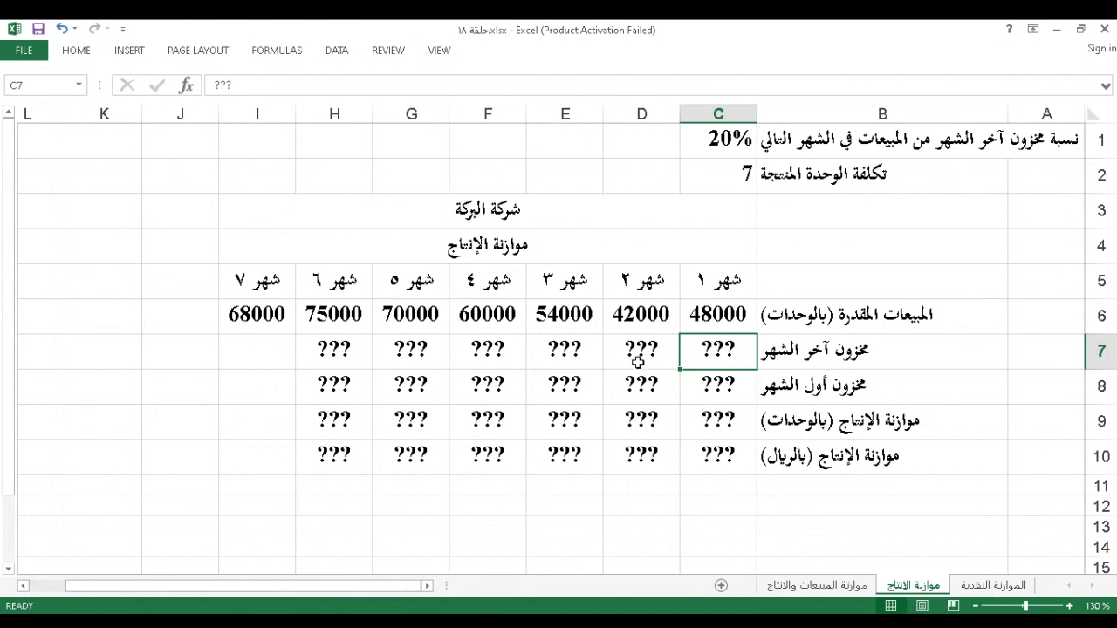
{"action": "type", "text": "="}
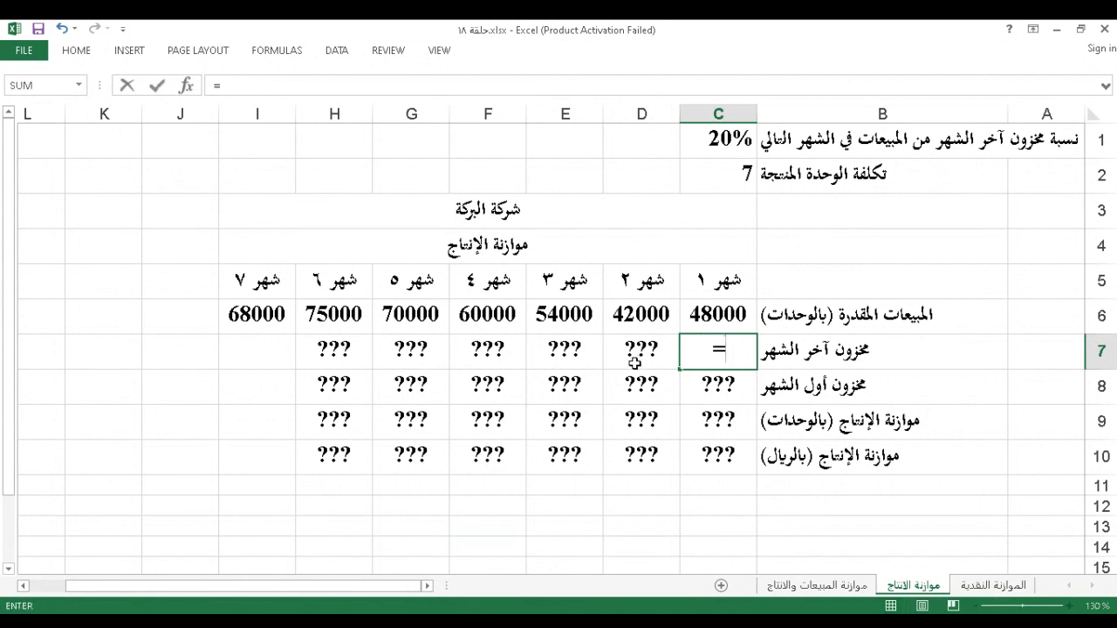
{"action": "left_click", "coordinate": [643, 320]}
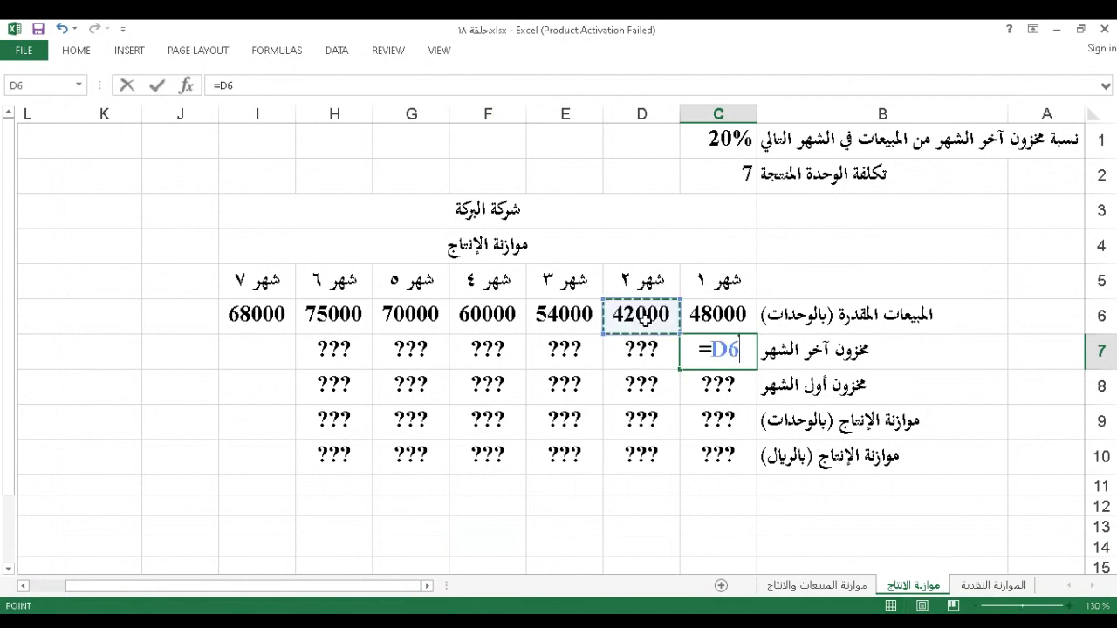
{"action": "type", "text": "*20%"}
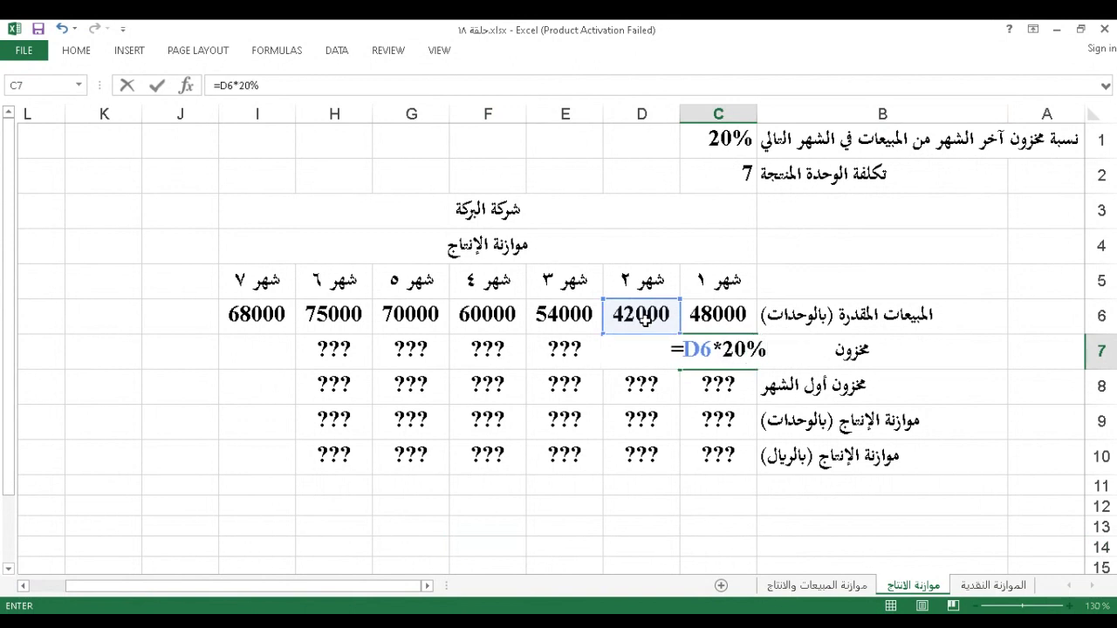
{"action": "key", "text": "Return"}
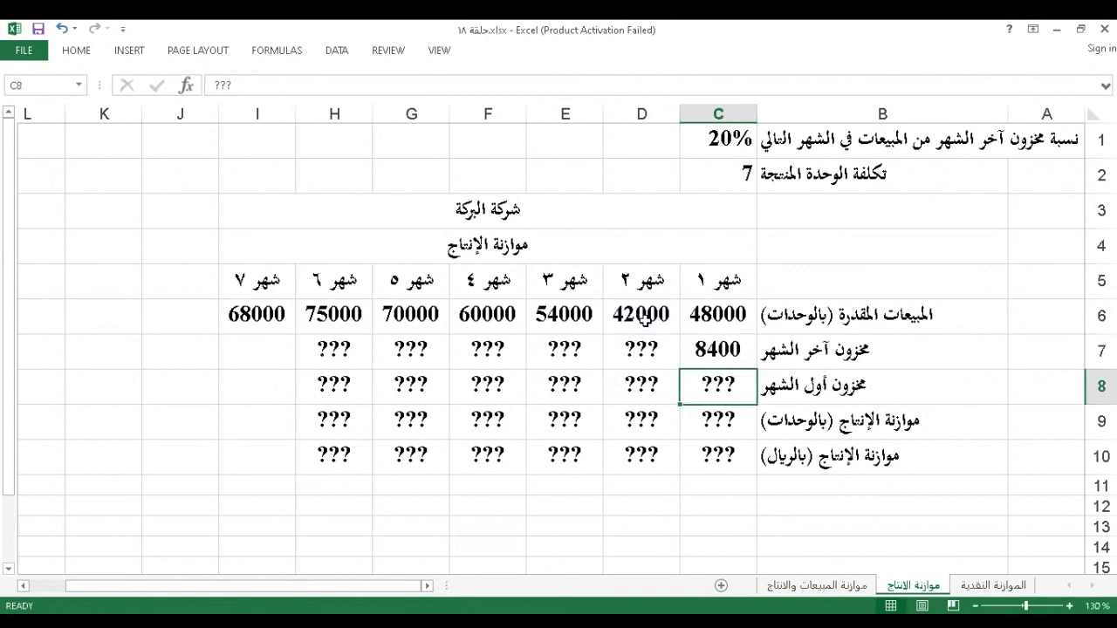
{"action": "left_click", "coordinate": [714, 350]}
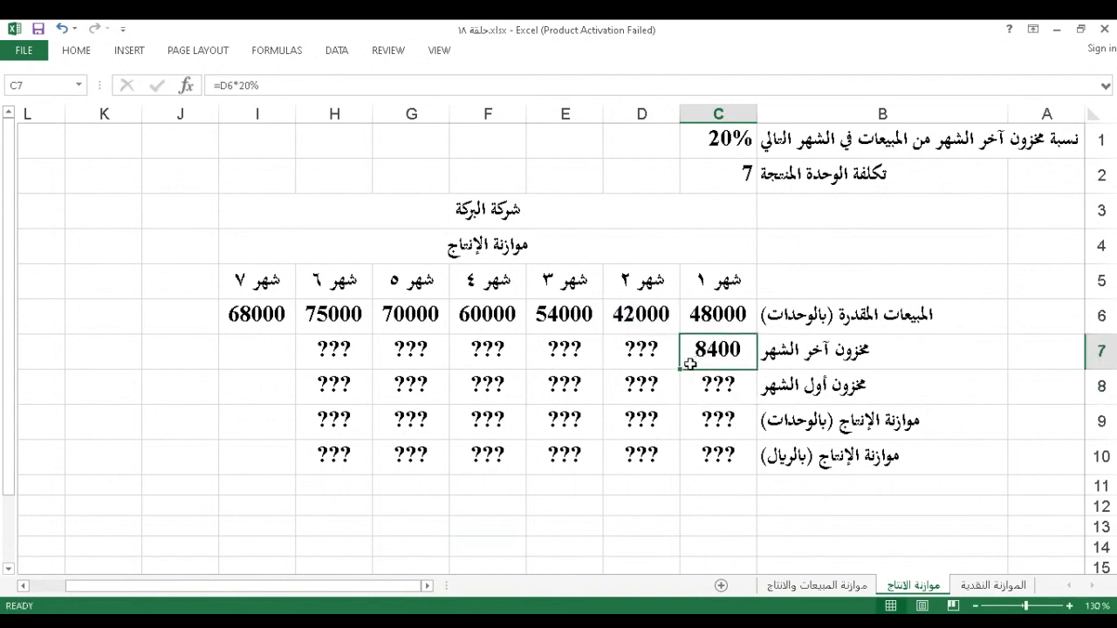
{"action": "left_click_drag", "start_coordinate": [680, 367], "coordinate": [320, 353]}
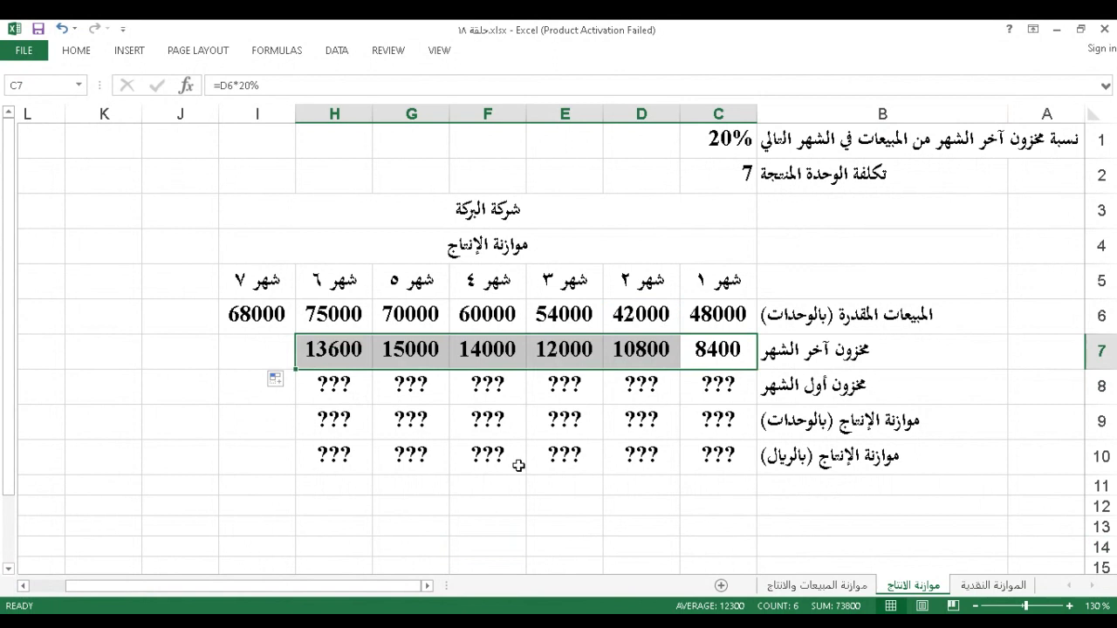
Step: Calculate month 1's beginning inventory in C8 with =C6*20% and fill the formula across to H8
{"action": "left_click", "coordinate": [694, 386]}
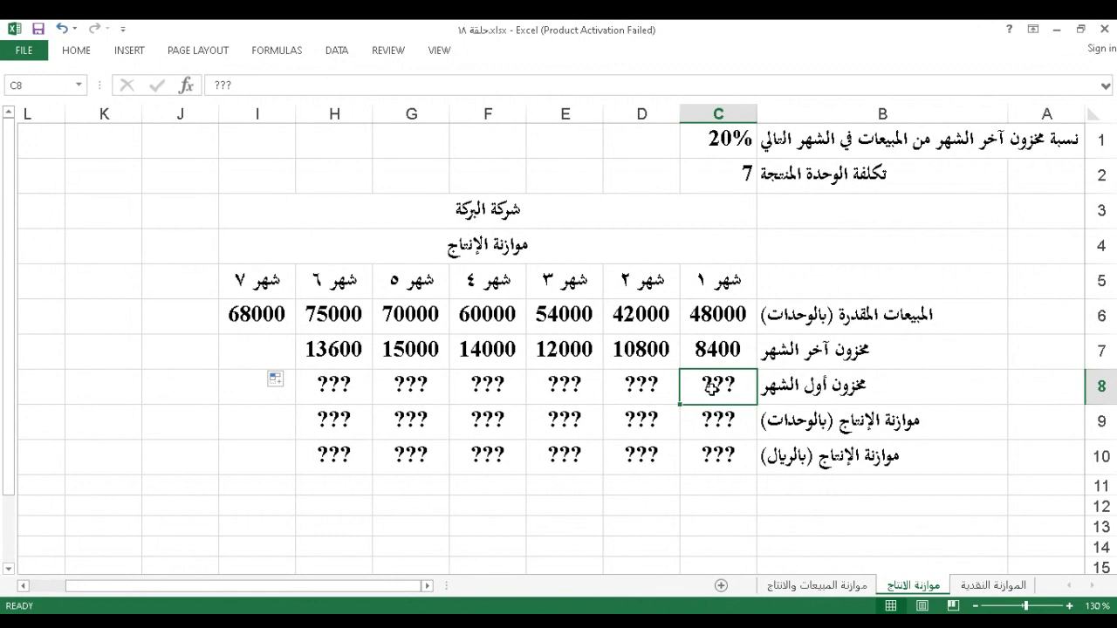
{"action": "key", "text": "BackSpace"}
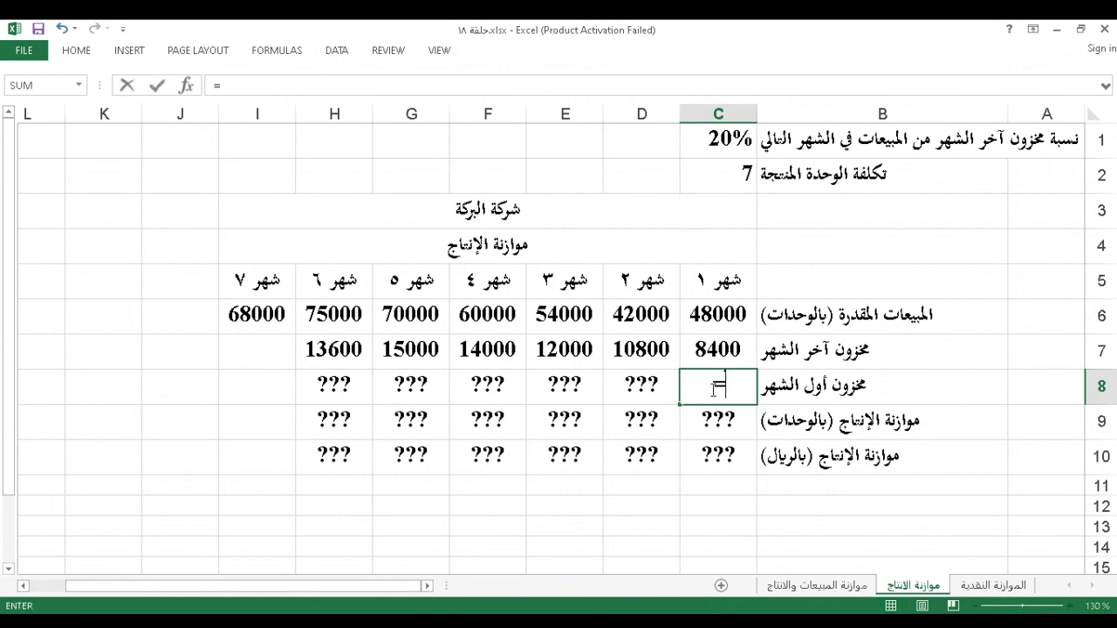
{"action": "type", "text": "="}
{"action": "left_click", "coordinate": [717, 314]}
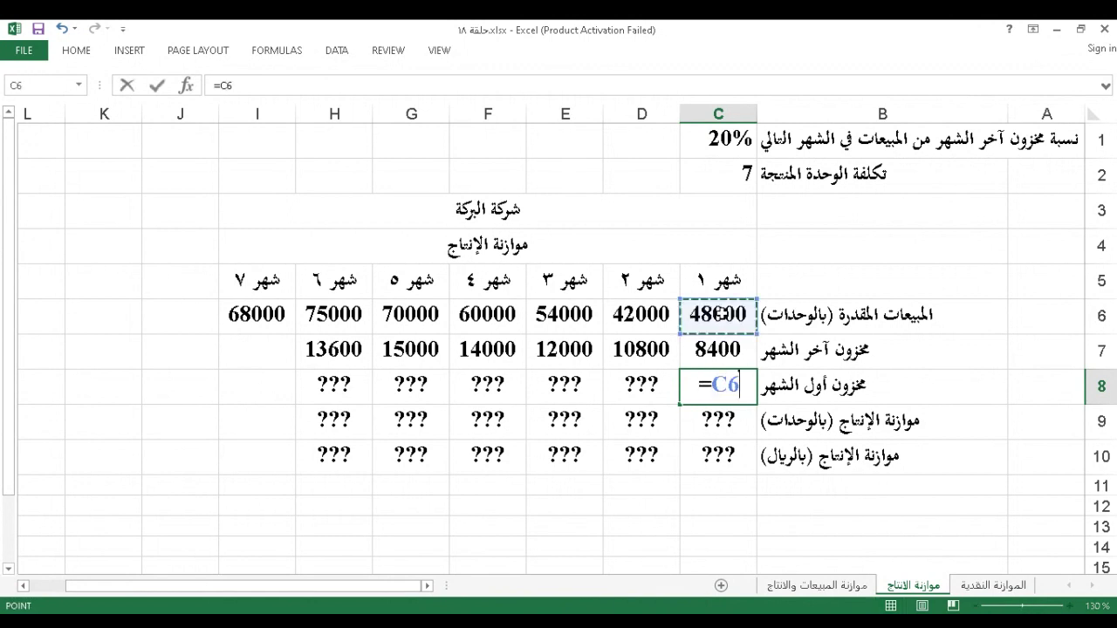
{"action": "type", "text": "*"}
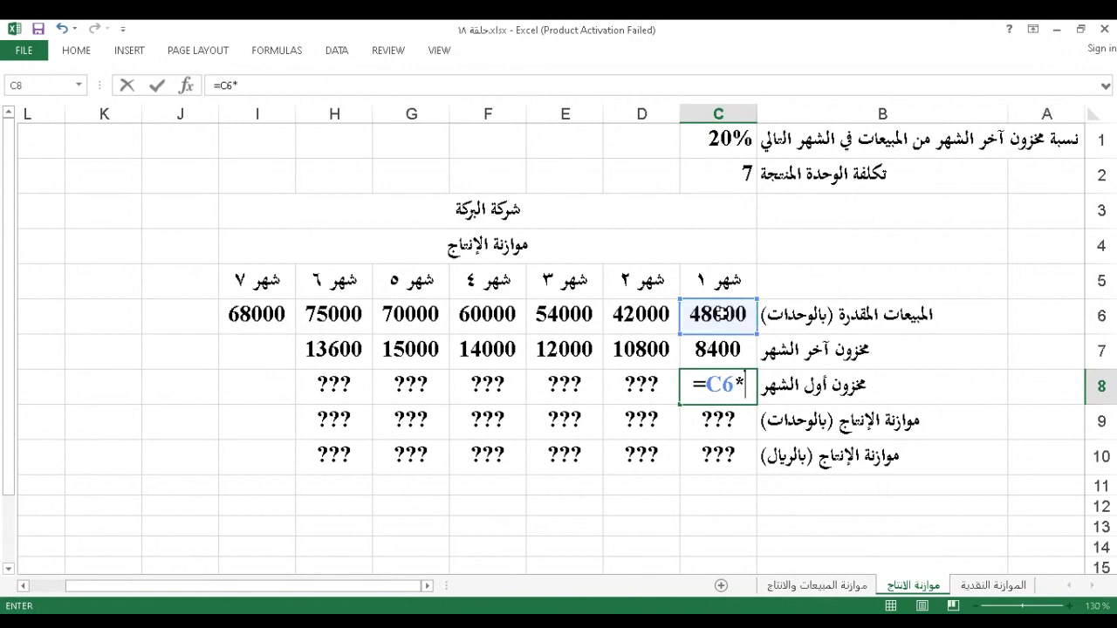
{"action": "type", "text": "20%"}
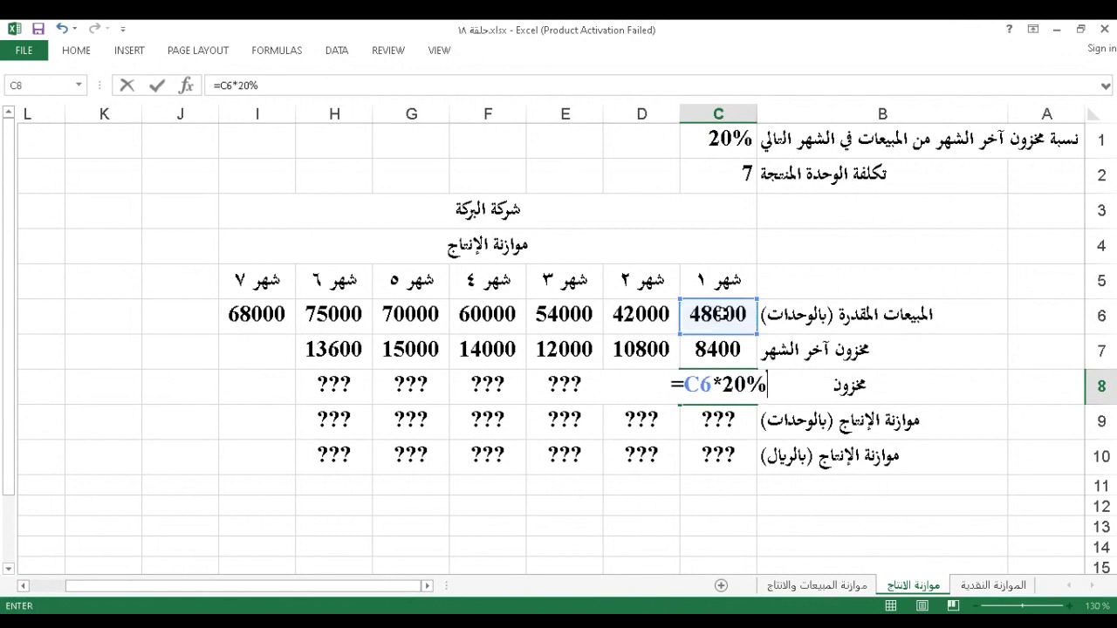
{"action": "key", "text": "Return"}
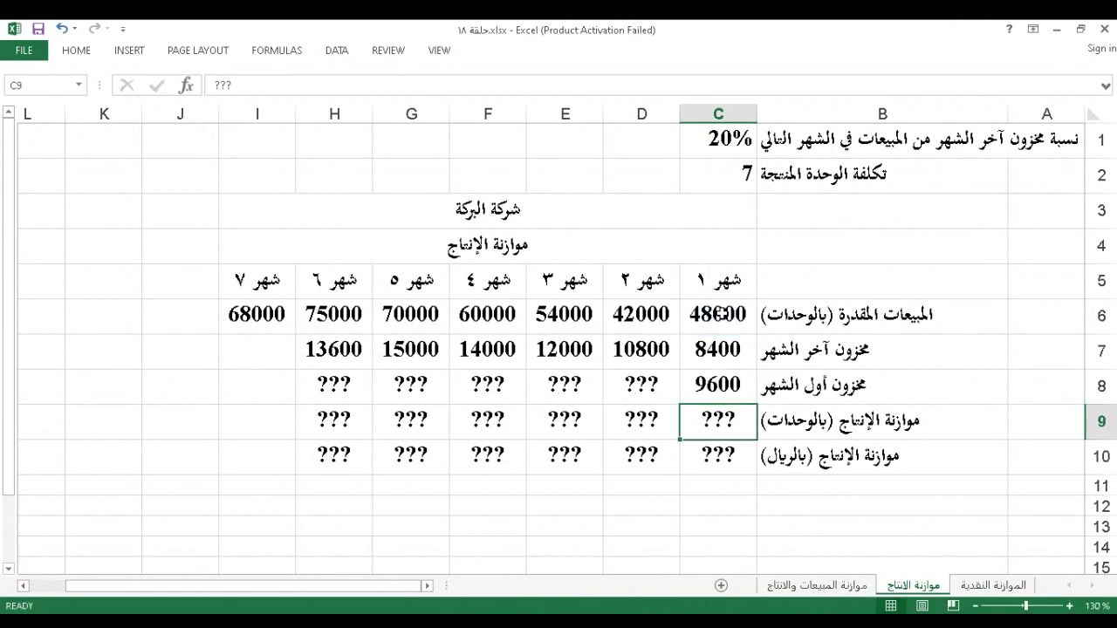
{"action": "left_click", "coordinate": [721, 384]}
{"action": "left_click_drag", "start_coordinate": [680, 406], "coordinate": [322, 410]}
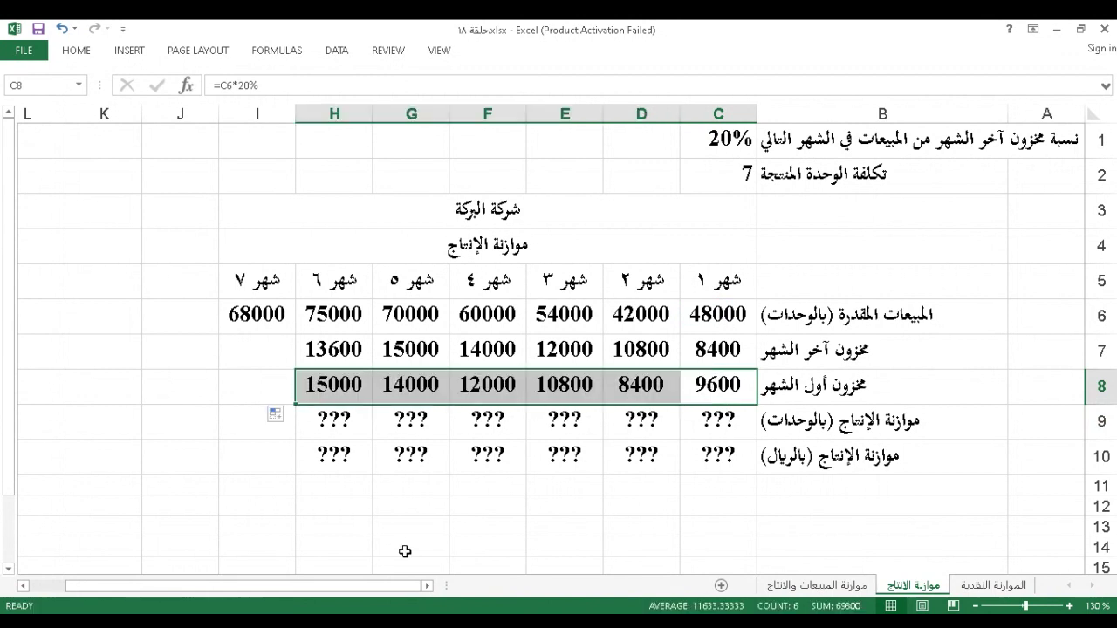
{"action": "left_click", "coordinate": [534, 541]}
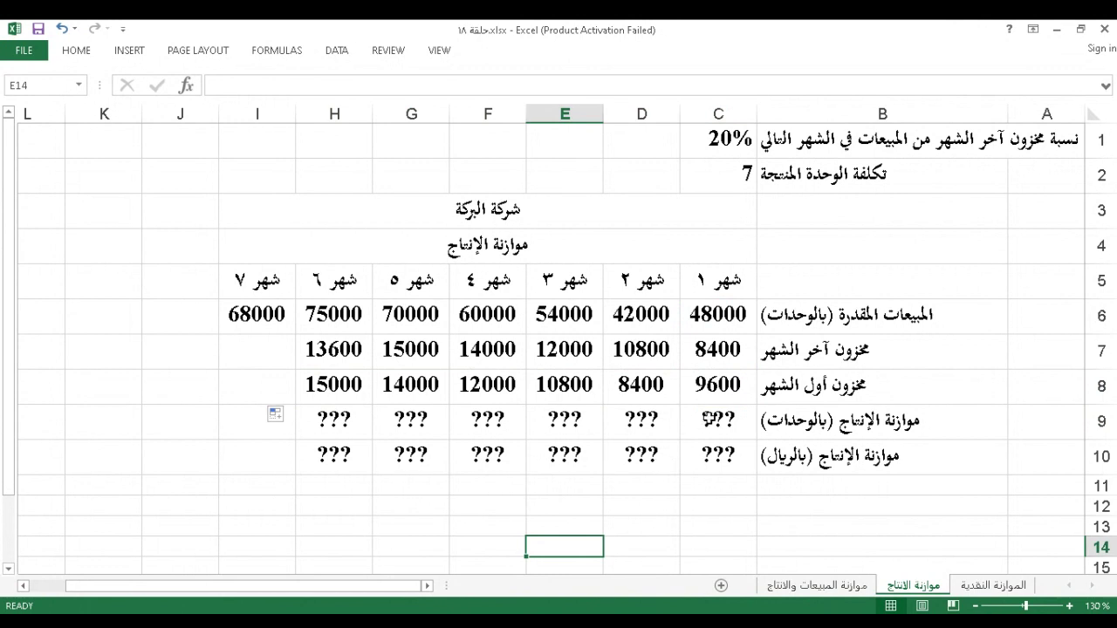
Step: Calculate month 1's production budget in units in C9 with =C6+C7-C8 and fill the formula across to H9
{"action": "left_click", "coordinate": [709, 419]}
{"action": "type", "text": "="}
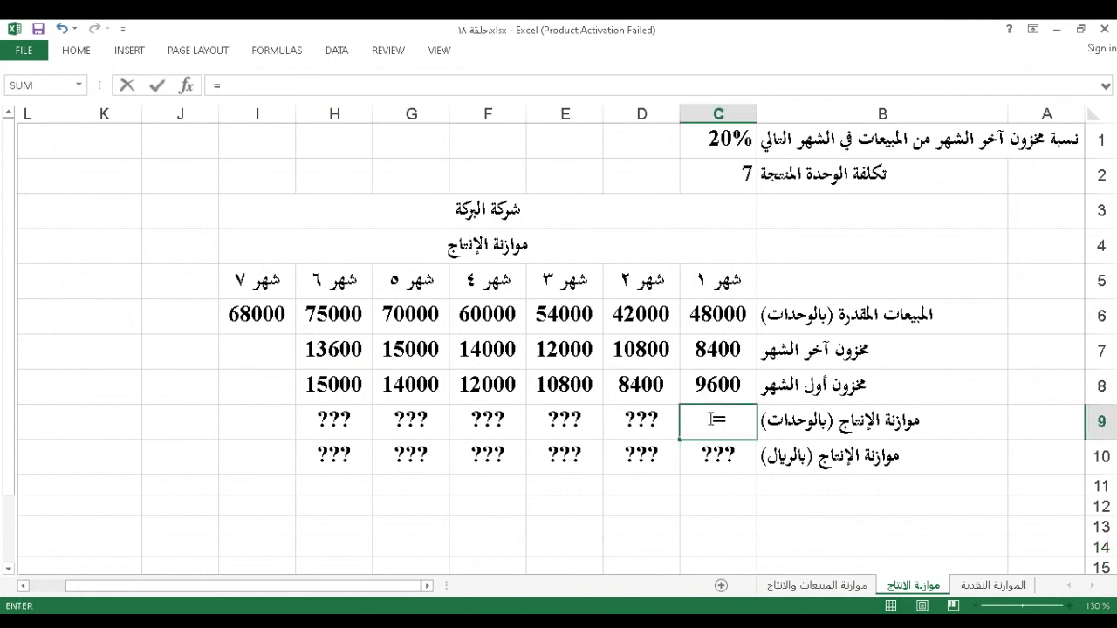
{"action": "left_click", "coordinate": [743, 311]}
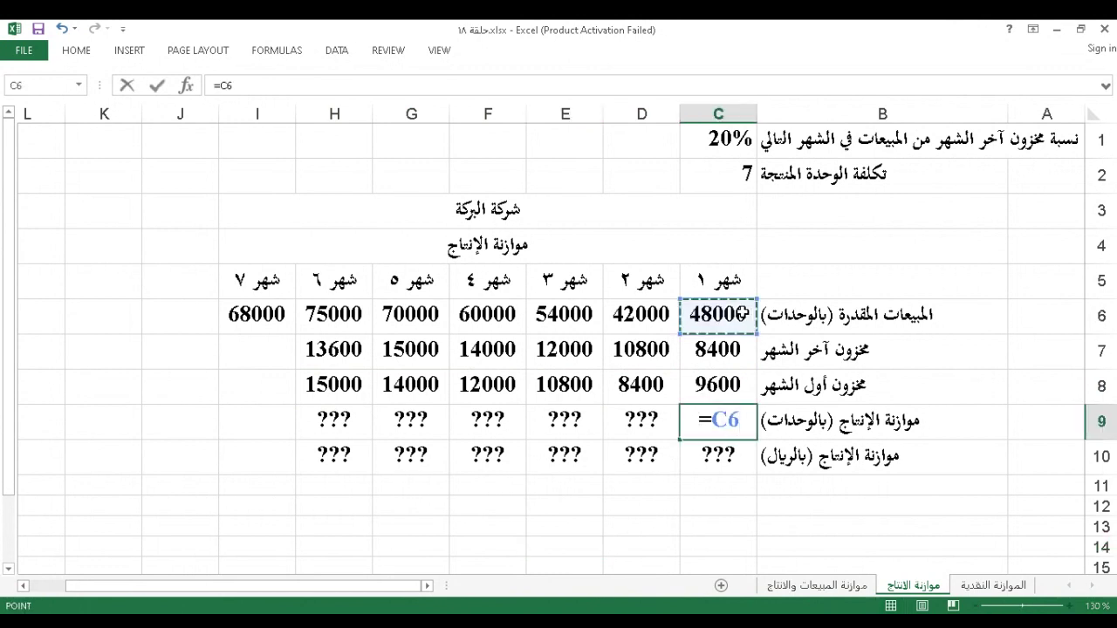
{"action": "type", "text": "+"}
{"action": "left_click", "coordinate": [724, 348]}
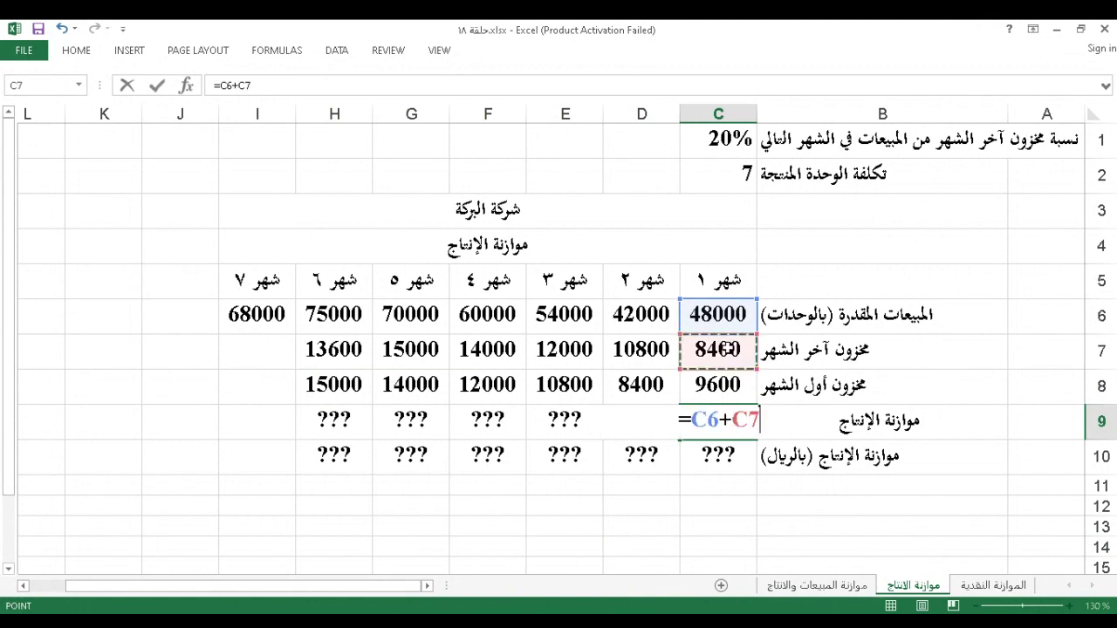
{"action": "type", "text": "-"}
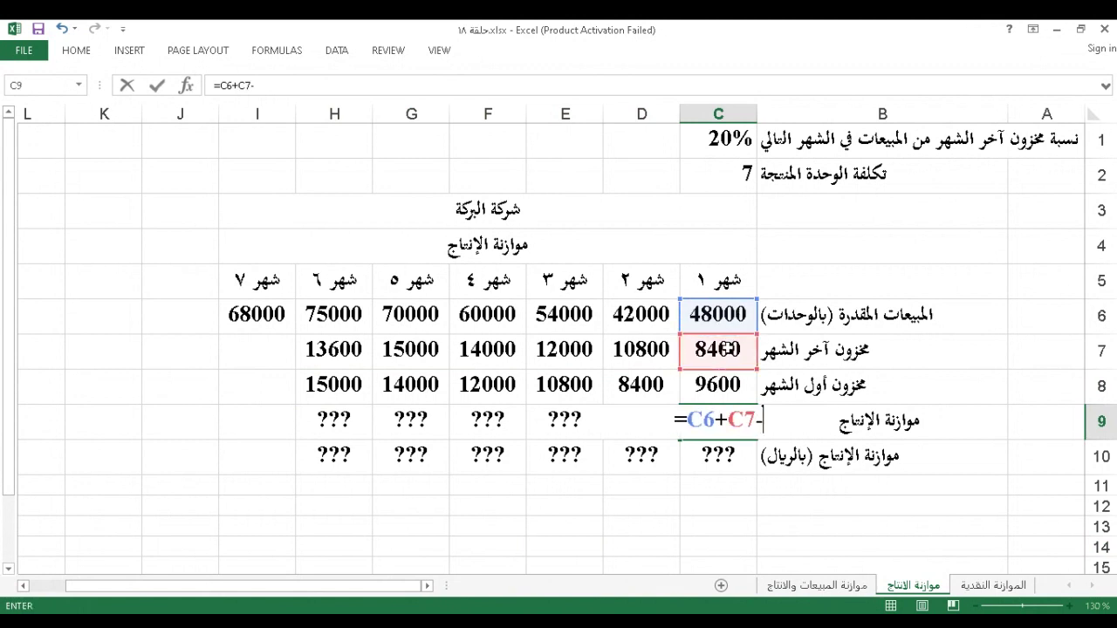
{"action": "left_click", "coordinate": [720, 389]}
{"action": "key", "text": "Return"}
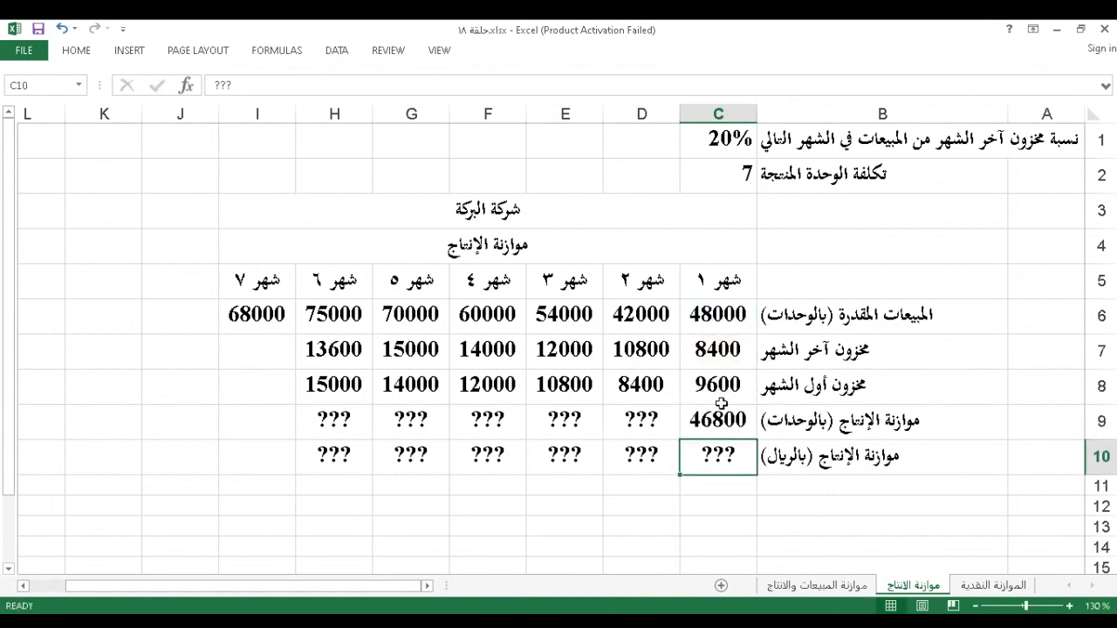
{"action": "left_click", "coordinate": [709, 422]}
{"action": "left_click_drag", "start_coordinate": [679, 439], "coordinate": [329, 434]}
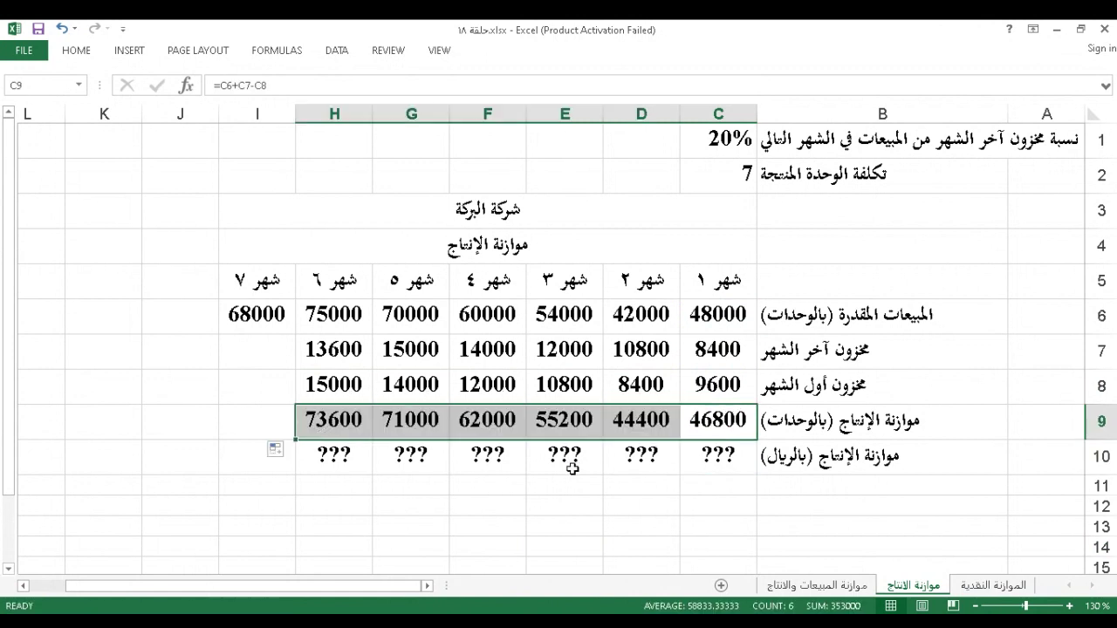
Step: Calculate month 1's production budget in riyals in C10 with =C9*C2
{"action": "left_click", "coordinate": [722, 460]}
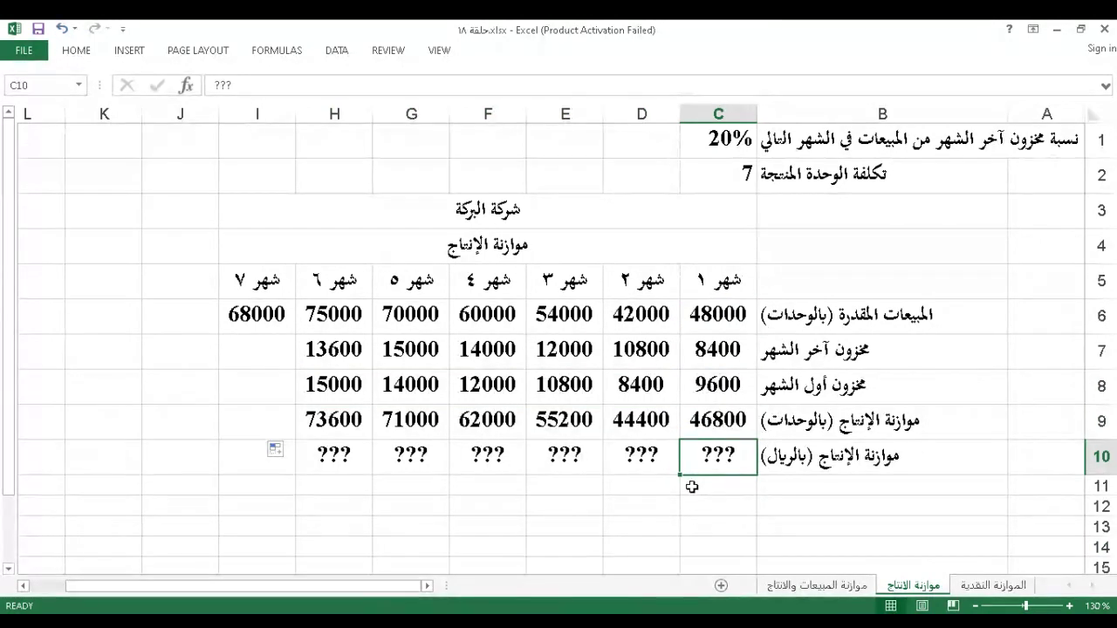
{"action": "key", "text": "F2"}
{"action": "type", "text": "="}
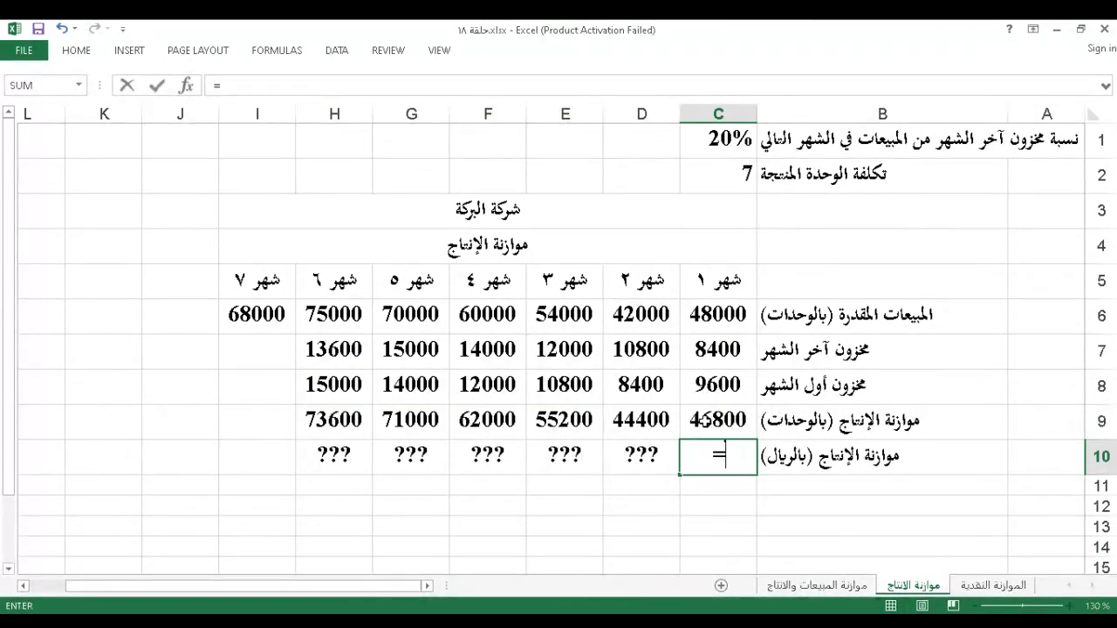
{"action": "left_click", "coordinate": [703, 420]}
{"action": "type", "text": "*"}
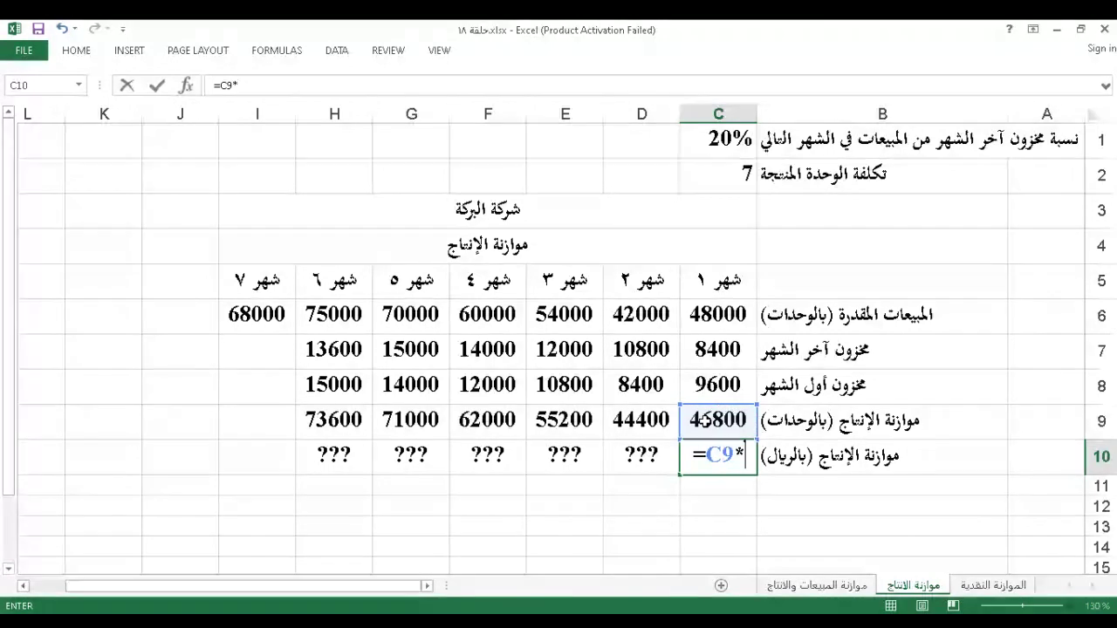
{"action": "left_click", "coordinate": [740, 173]}
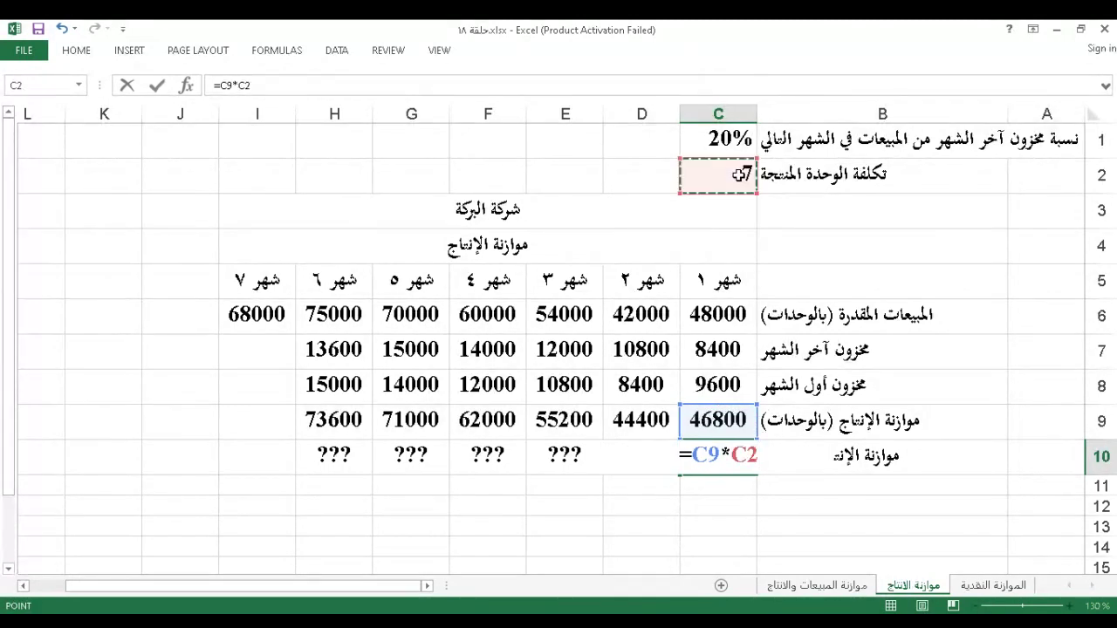
{"action": "key", "text": "ctrl+Return"}
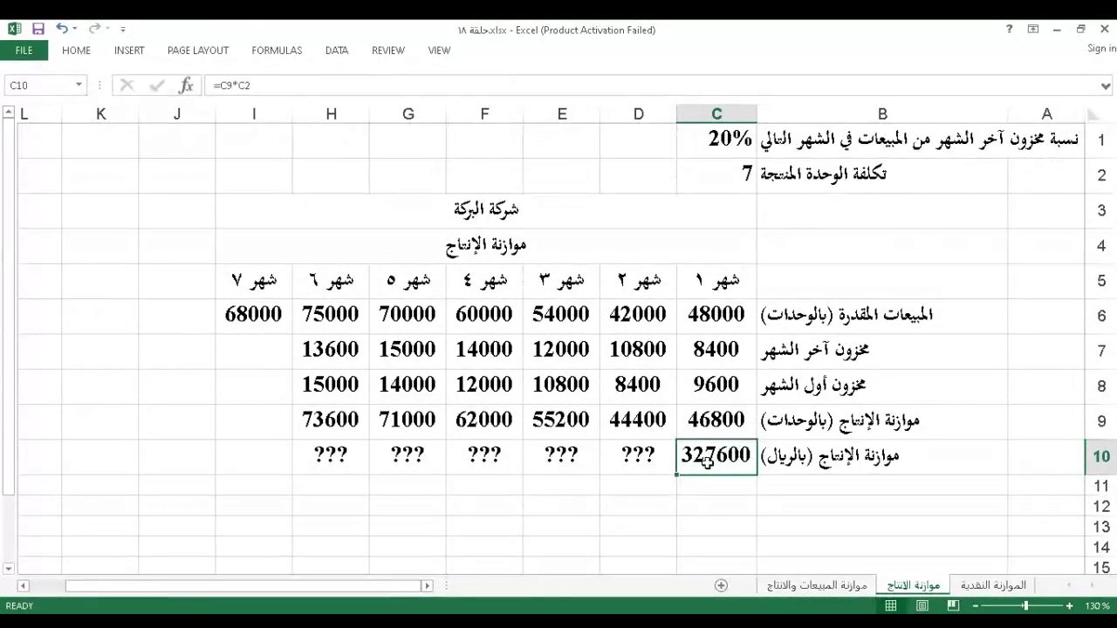
Step: Replace month 1's riyal production formula in C10 with =C9*7 and fill it across to H10
{"action": "type", "text": "="}
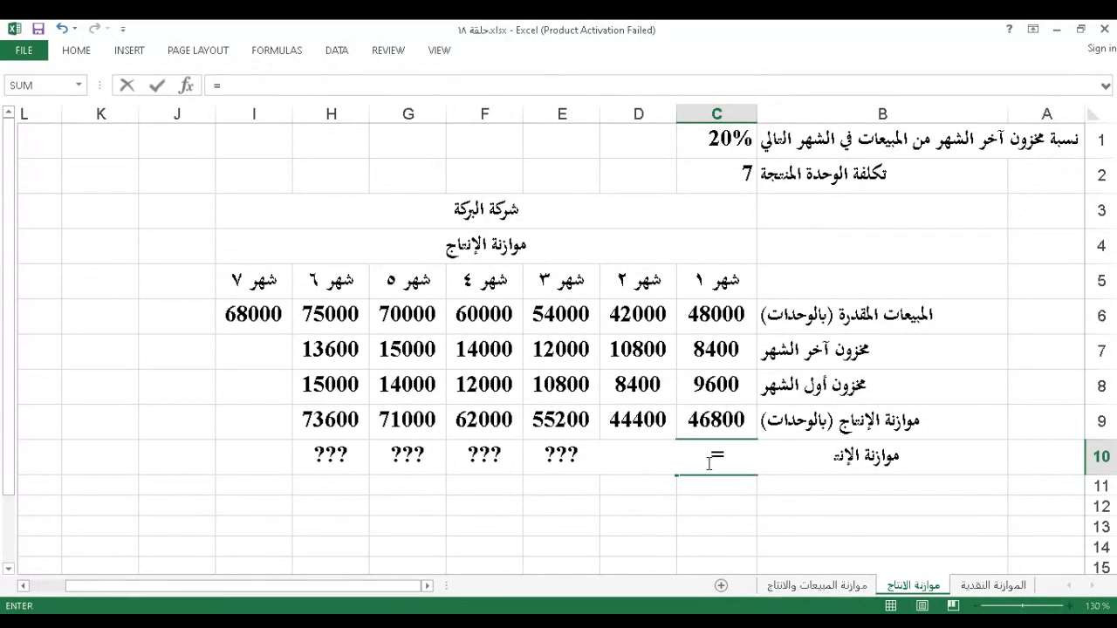
{"action": "left_click", "coordinate": [711, 420]}
{"action": "type", "text": "*7"}
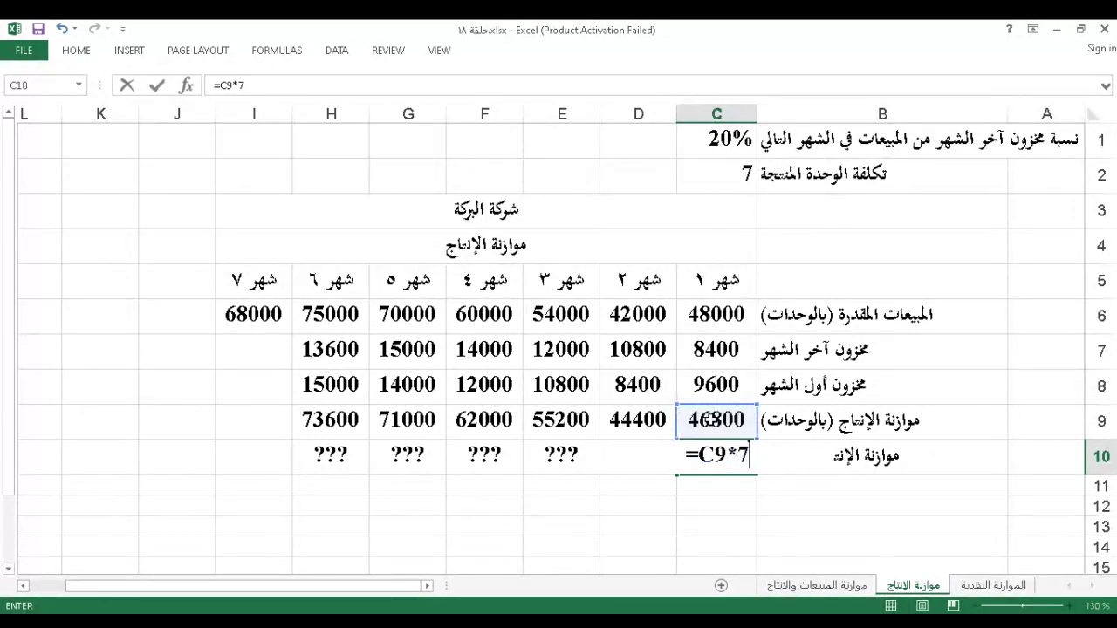
{"action": "key", "text": "Return"}
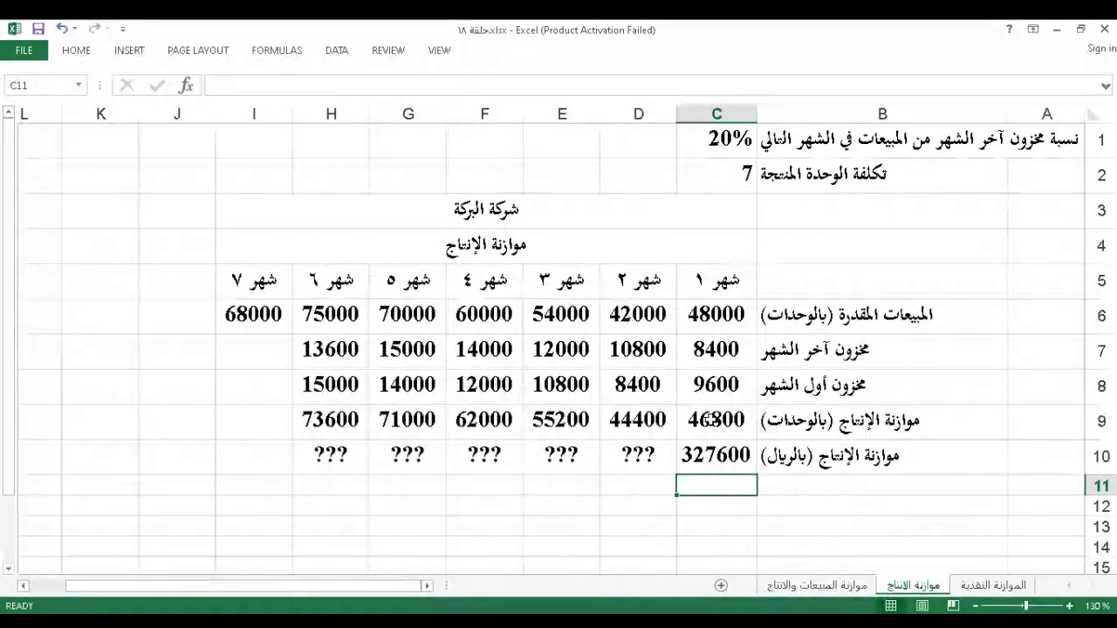
{"action": "left_click", "coordinate": [703, 455]}
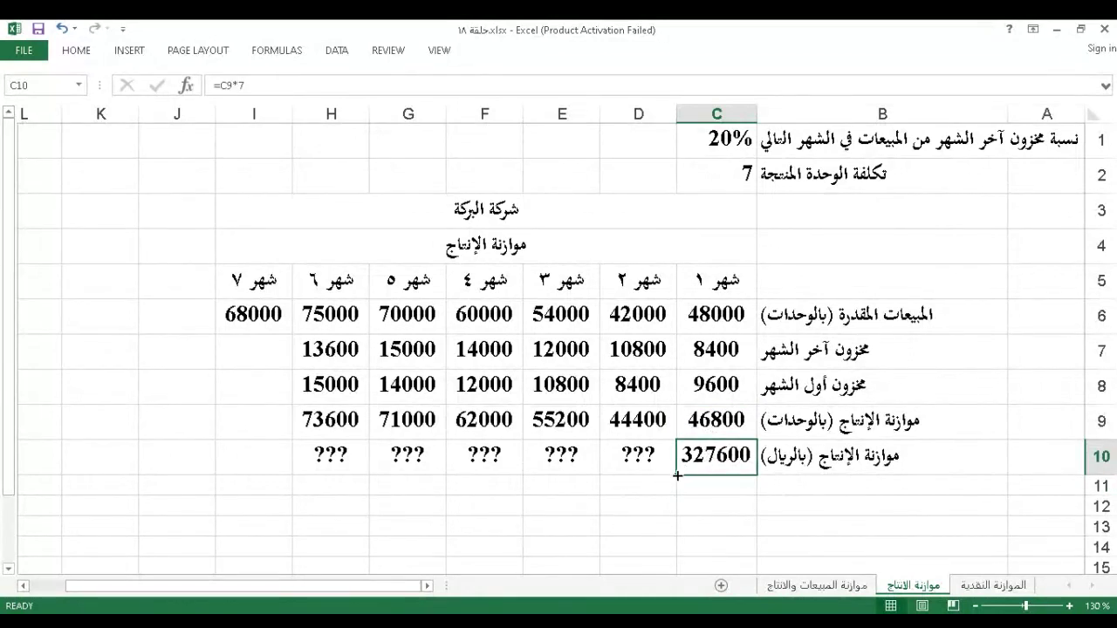
{"action": "left_click_drag", "start_coordinate": [676, 474], "coordinate": [330, 475]}
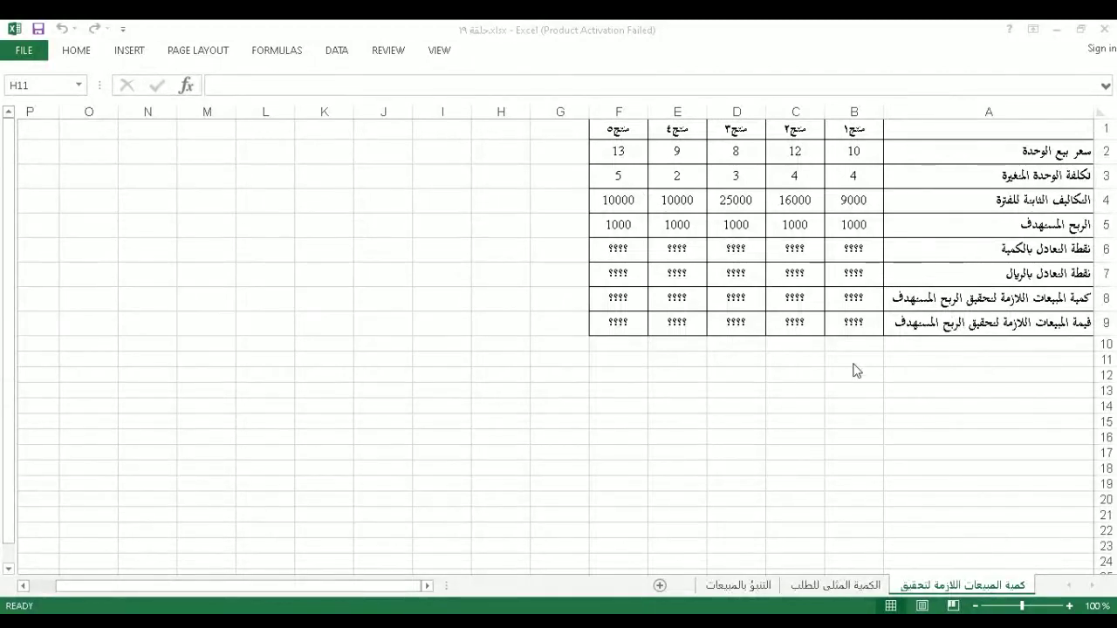
Step: On the target-profit sales sheet, calculate product 1's break-even point in units in B6 with =B4/(B2-B3)
{"action": "left_click", "coordinate": [855, 248]}
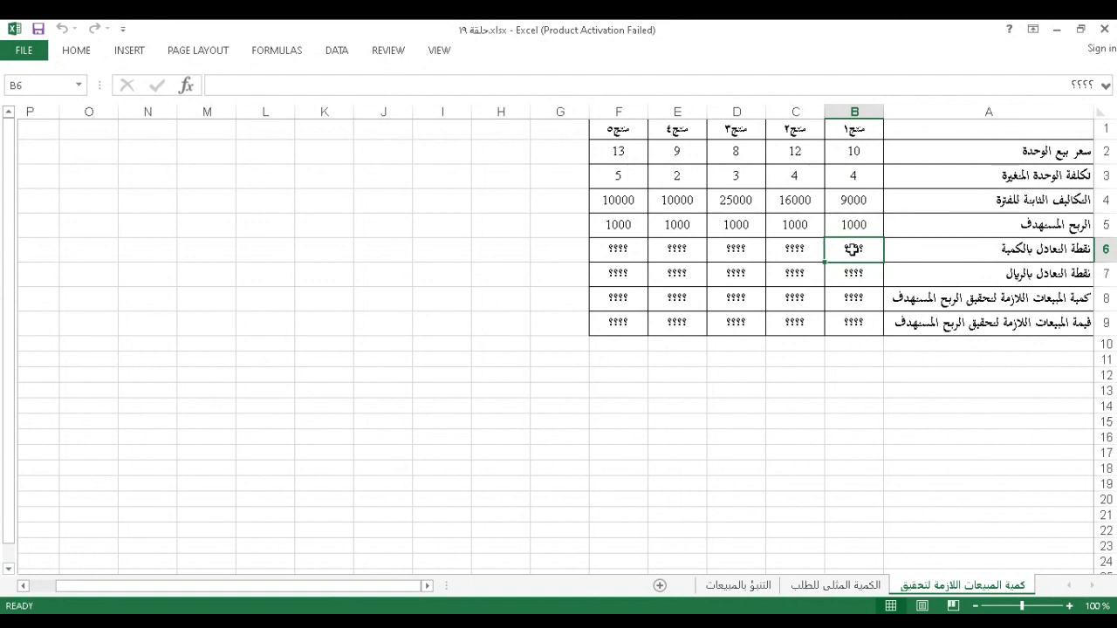
{"action": "type", "text": "="}
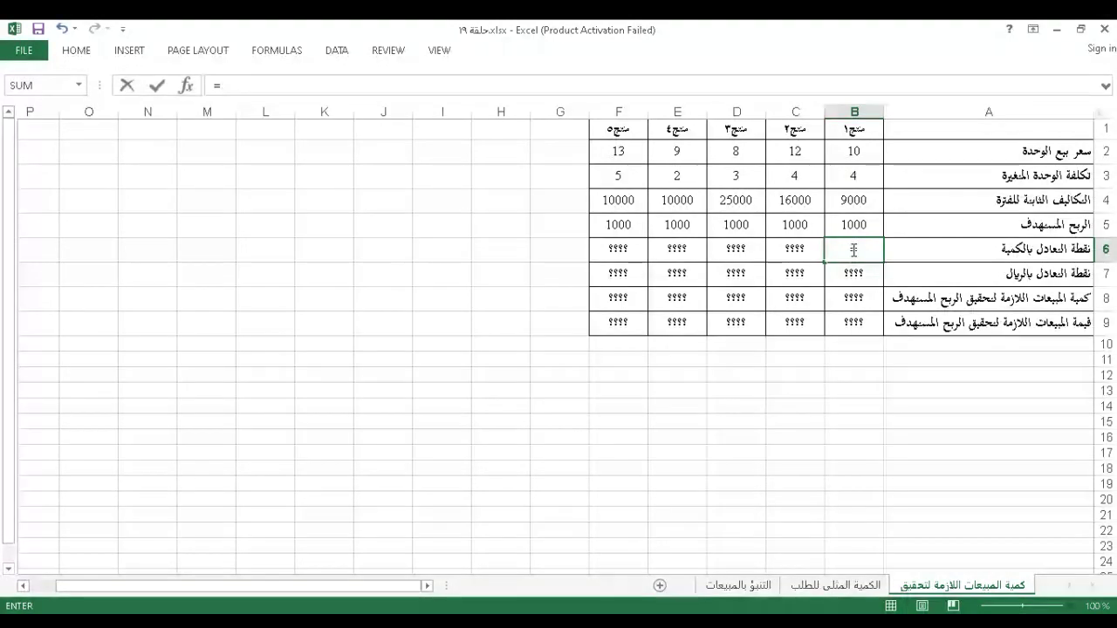
{"action": "left_click", "coordinate": [857, 201]}
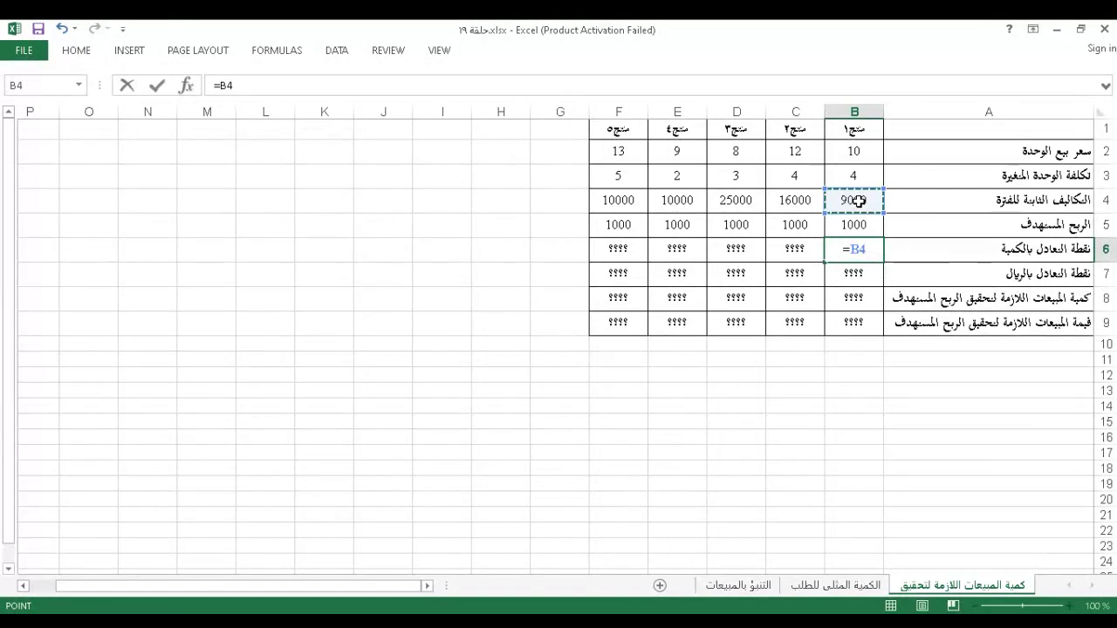
{"action": "type", "text": "/"}
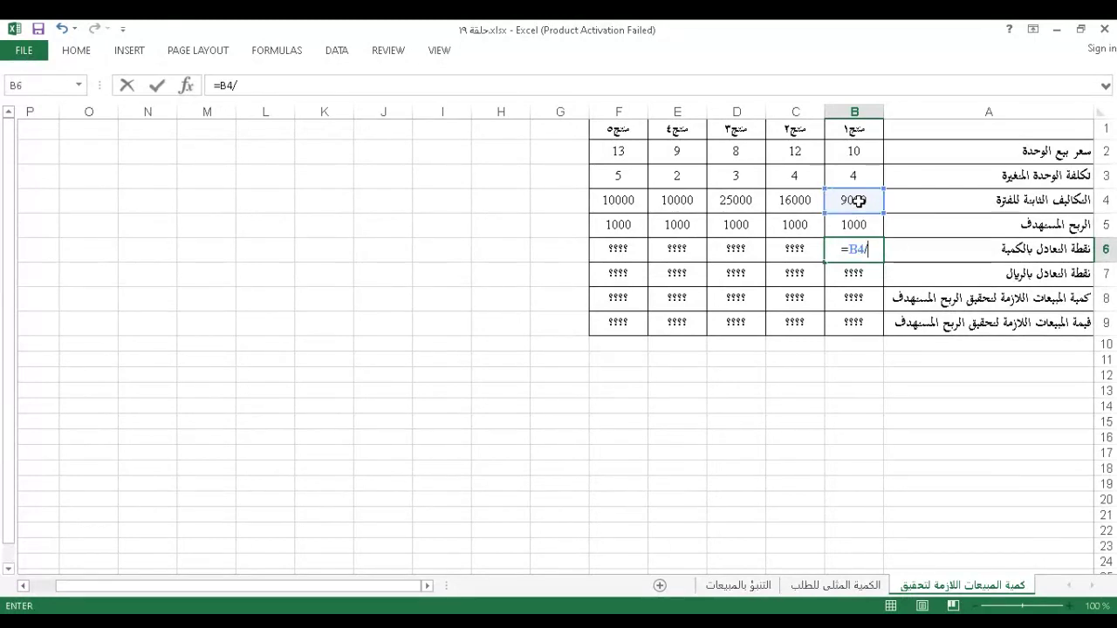
{"action": "type", "text": "("}
{"action": "left_click", "coordinate": [854, 155]}
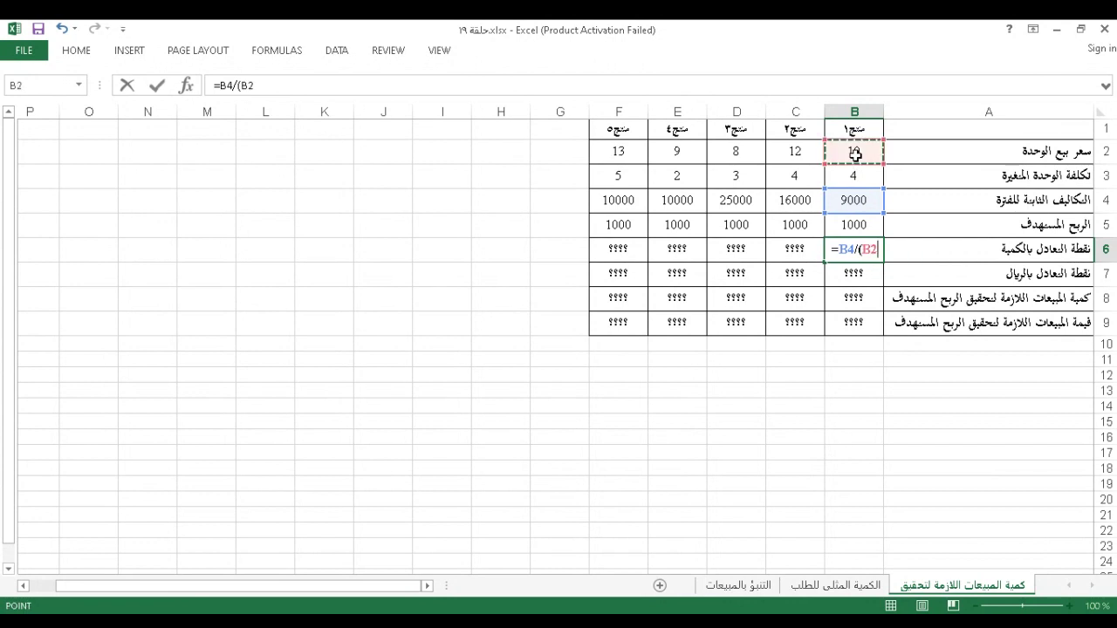
{"action": "type", "text": "-"}
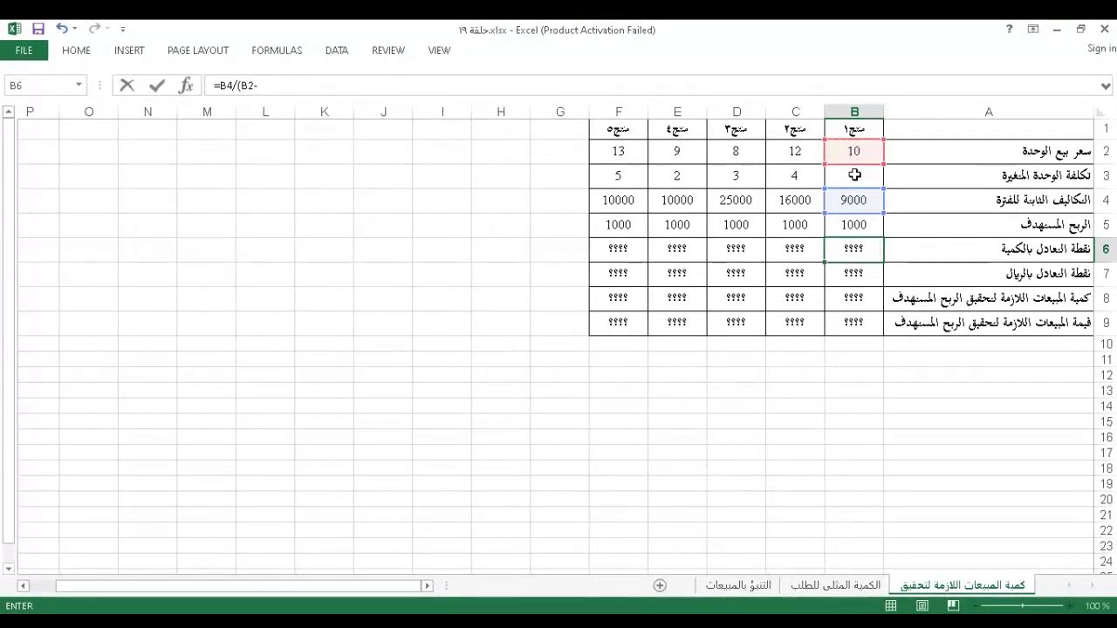
{"action": "left_click", "coordinate": [854, 176]}
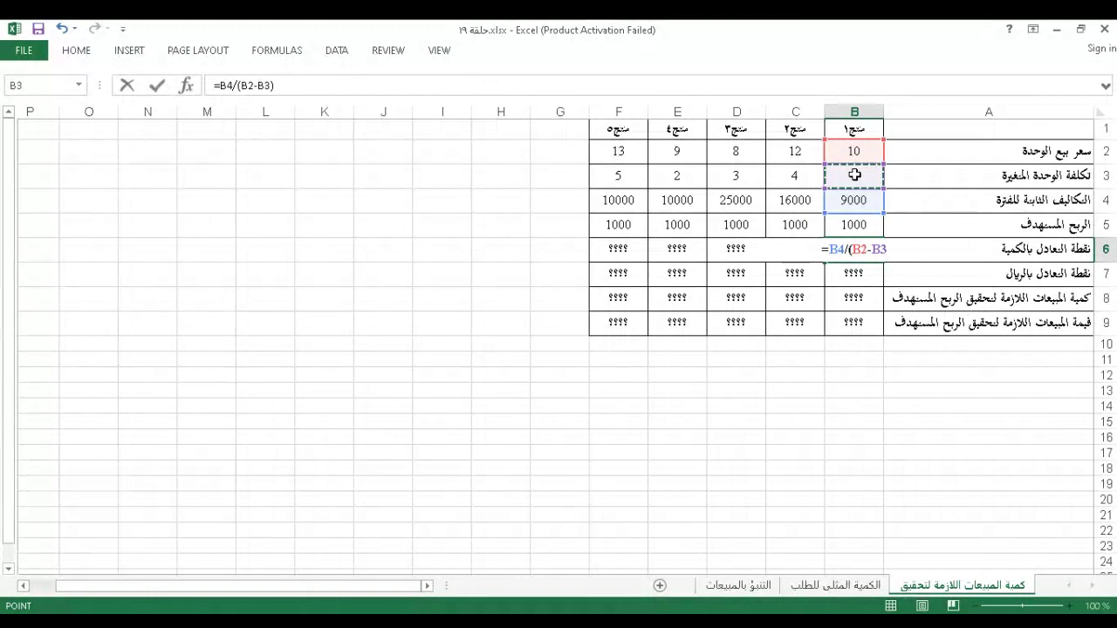
{"action": "type", "text": ")"}
{"action": "key", "text": "Return"}
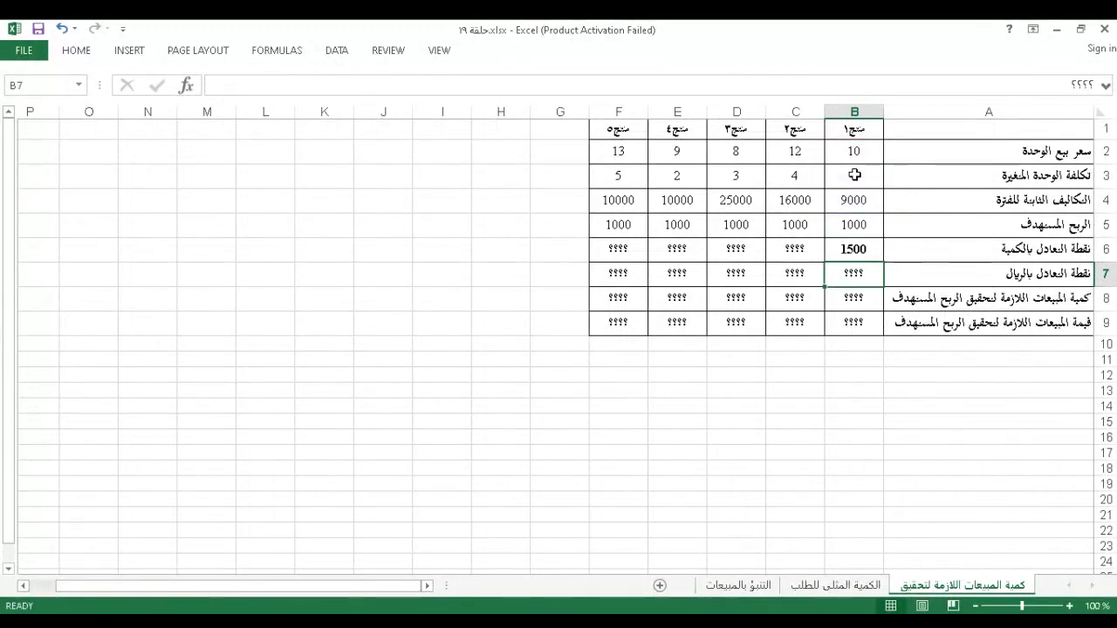
Step: Fill the break-even quantity formula from B6 across to F6 for products 2 to 5
{"action": "left_click", "coordinate": [855, 248]}
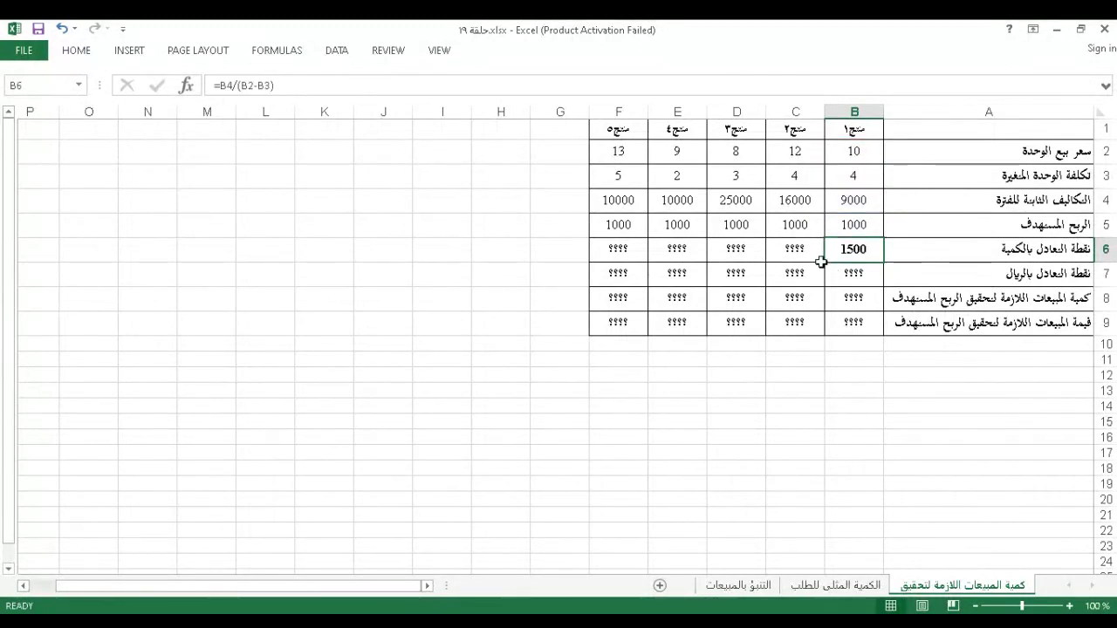
{"action": "left_click", "coordinate": [821, 262]}
{"action": "left_click", "coordinate": [828, 252]}
{"action": "left_click_drag", "start_coordinate": [823, 265], "coordinate": [607, 259]}
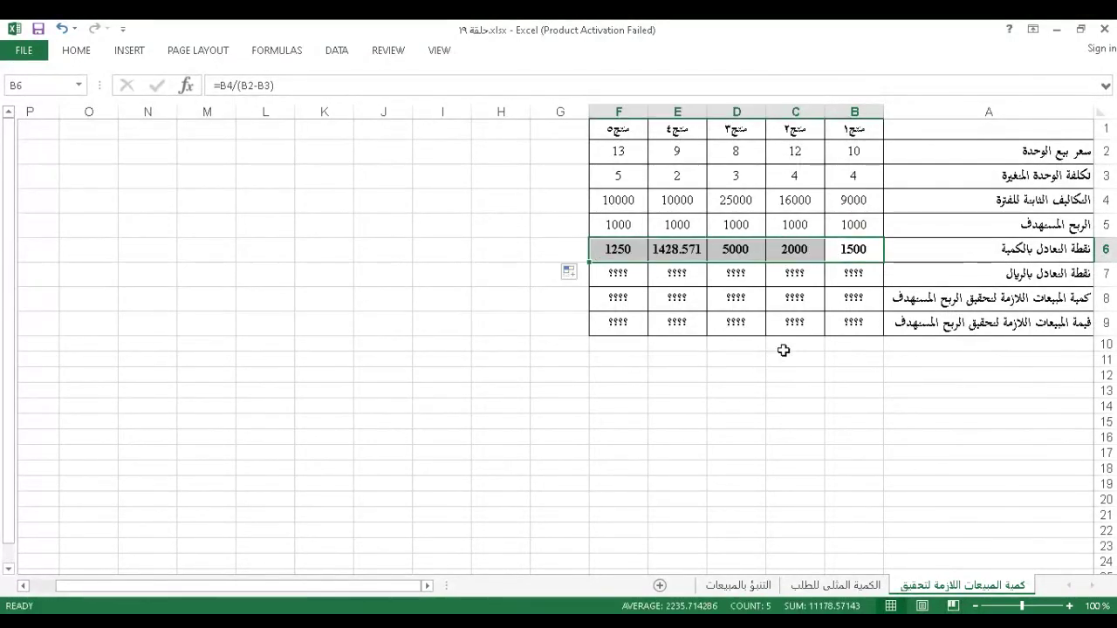
Step: Calculate product 1's break-even point in riyals in B7 with =B6*B2 and fill the formula across to F7
{"action": "left_click", "coordinate": [845, 276]}
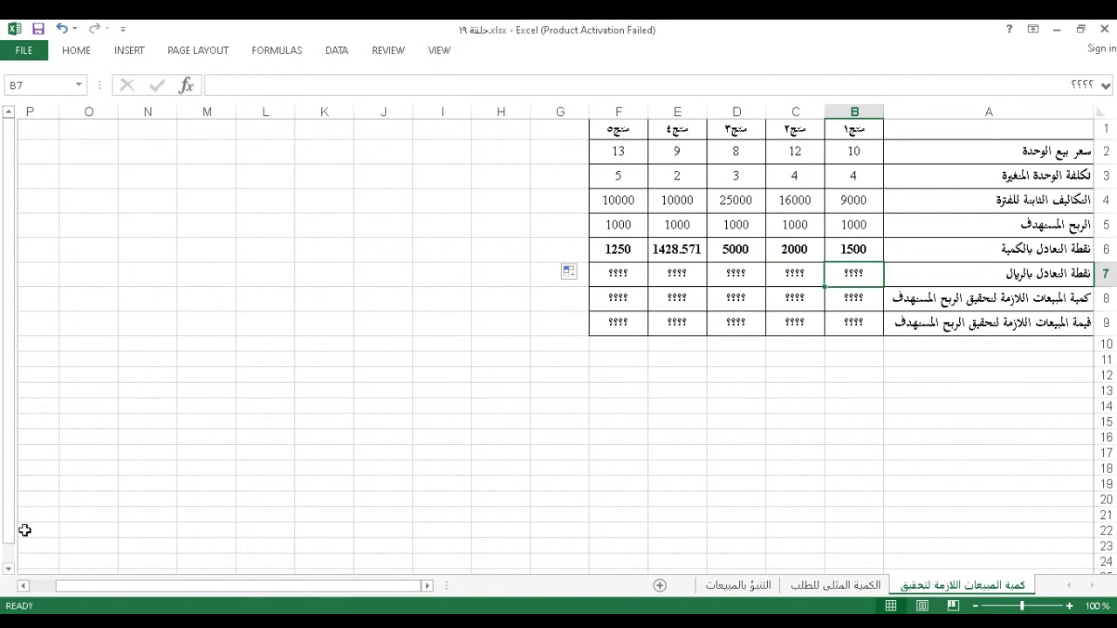
{"action": "left_click", "coordinate": [8, 569]}
{"action": "left_click", "coordinate": [8, 569]}
{"action": "left_click", "coordinate": [8, 569]}
{"action": "left_click", "coordinate": [8, 569]}
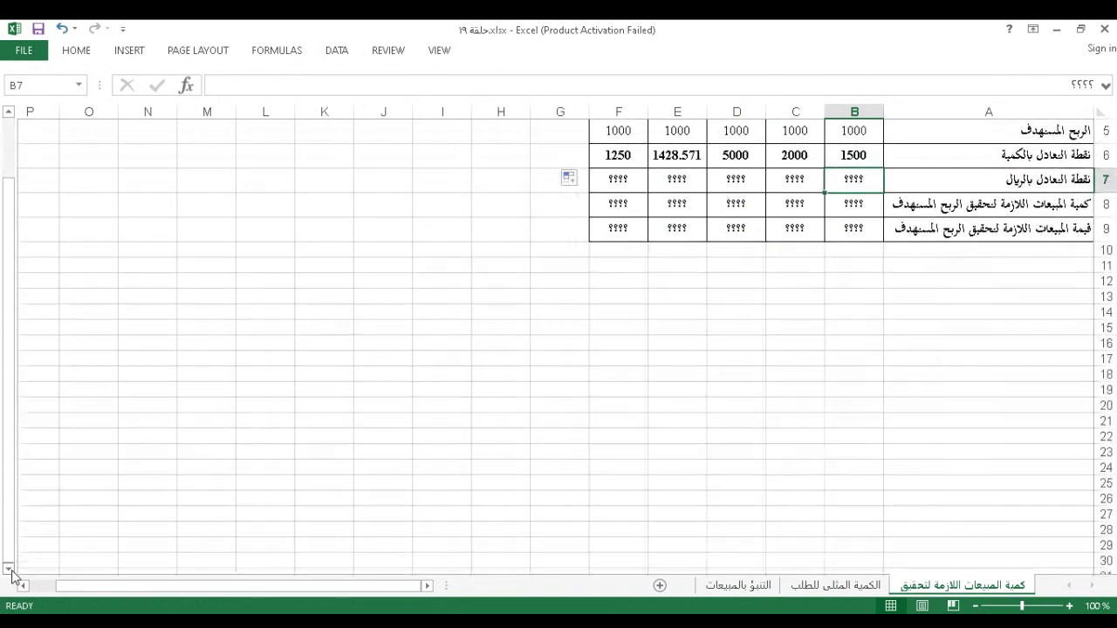
{"action": "left_click", "coordinate": [8, 112]}
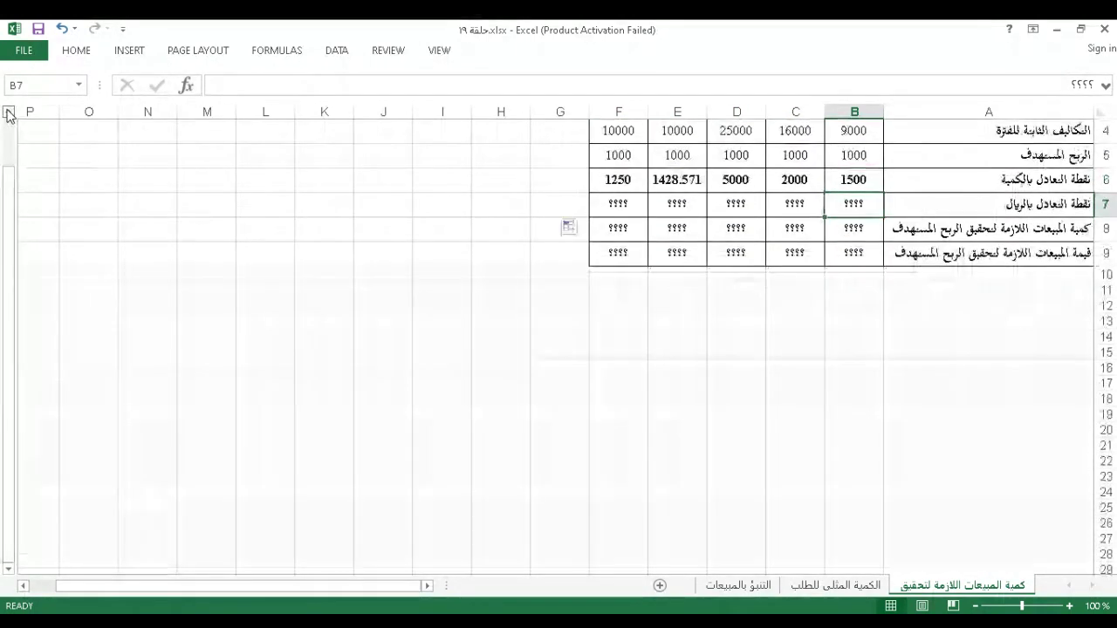
{"action": "left_click", "coordinate": [8, 112]}
{"action": "left_click", "coordinate": [8, 112]}
{"action": "left_click", "coordinate": [8, 112]}
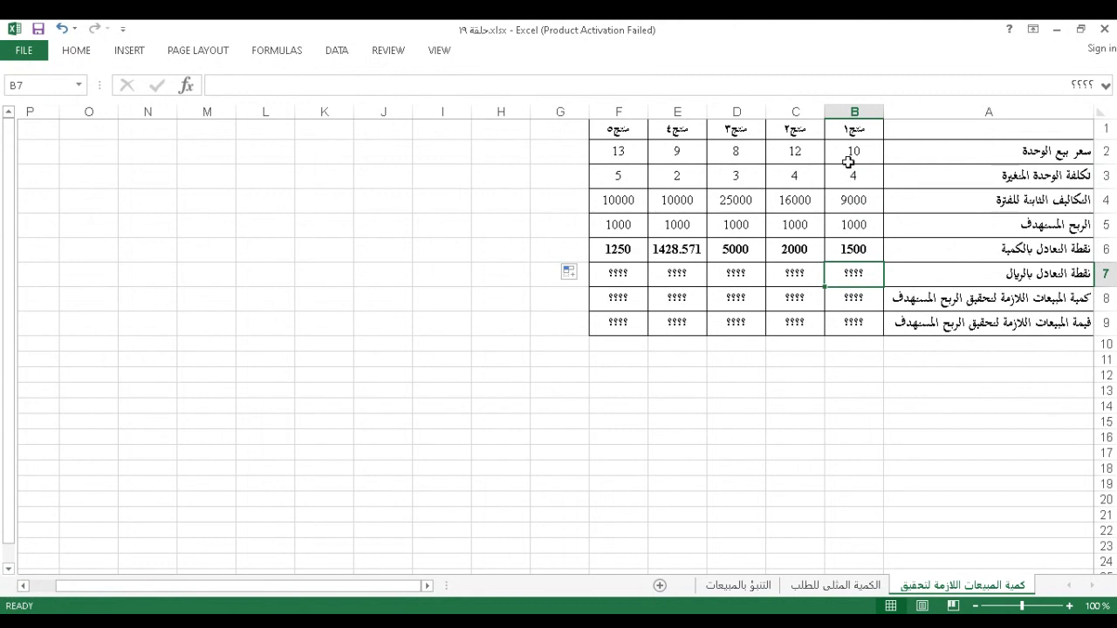
{"action": "type", "text": "="}
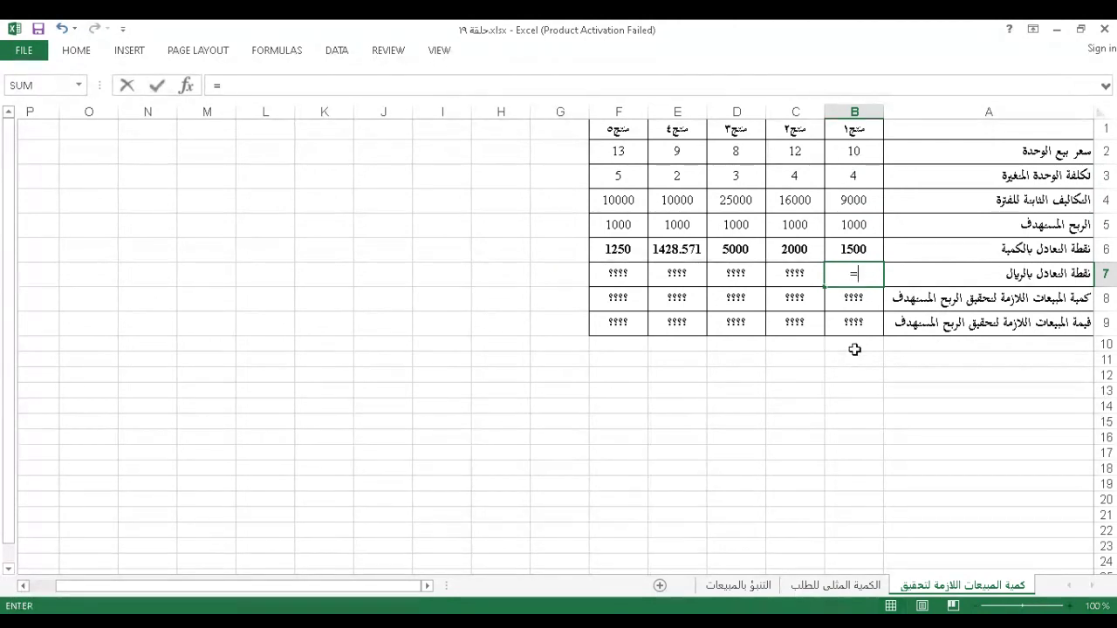
{"action": "left_click", "coordinate": [857, 249]}
{"action": "type", "text": "*"}
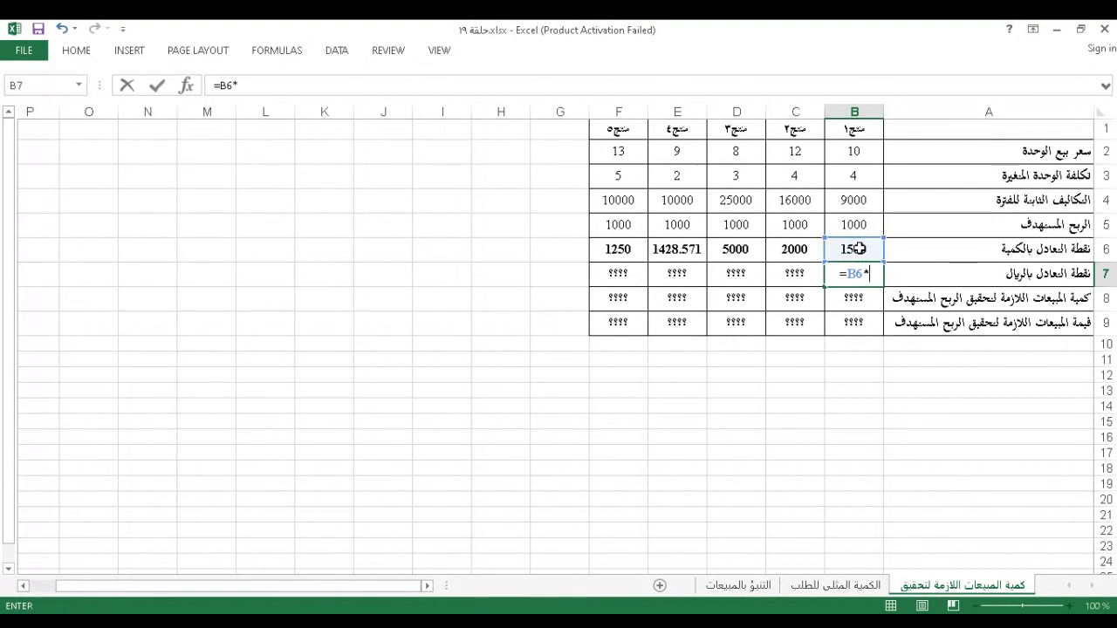
{"action": "left_click", "coordinate": [857, 152]}
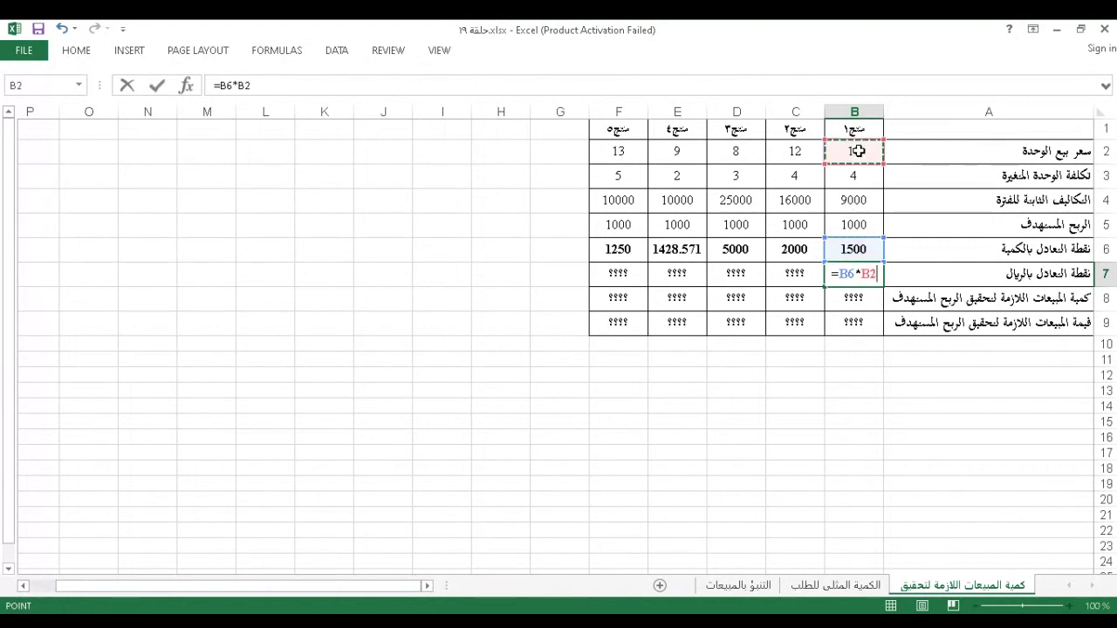
{"action": "key", "text": "Return"}
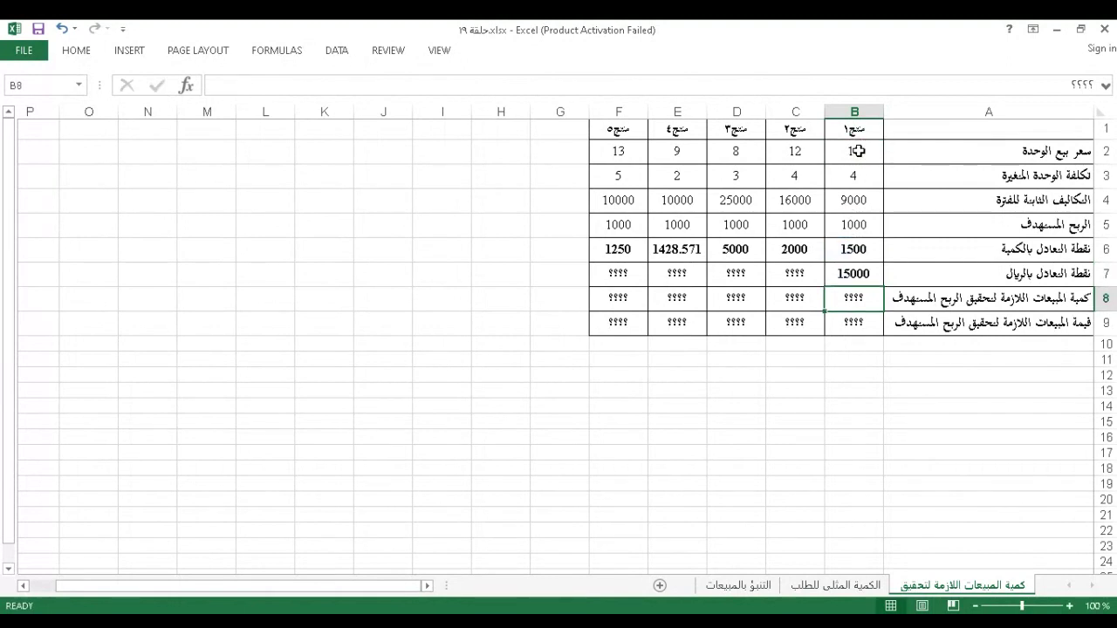
{"action": "left_click", "coordinate": [854, 274]}
{"action": "left_click_drag", "start_coordinate": [826, 289], "coordinate": [607, 277]}
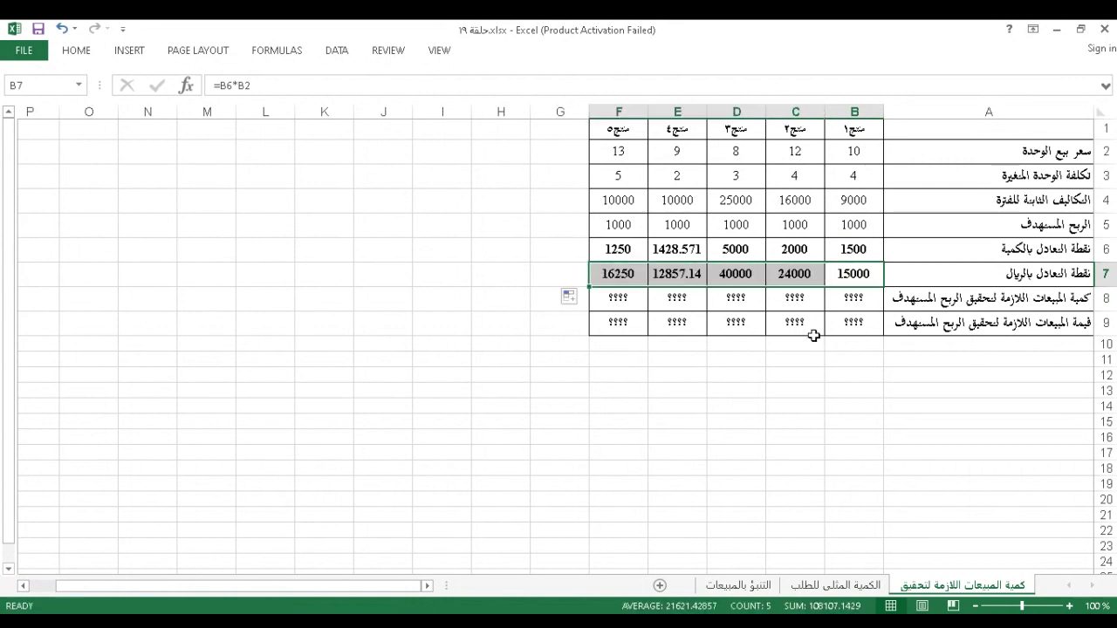
Step: Try to calculate product 1's target-profit sales quantity in B8 with =(A4+B5)/(B2-B3)
{"action": "left_click", "coordinate": [862, 297]}
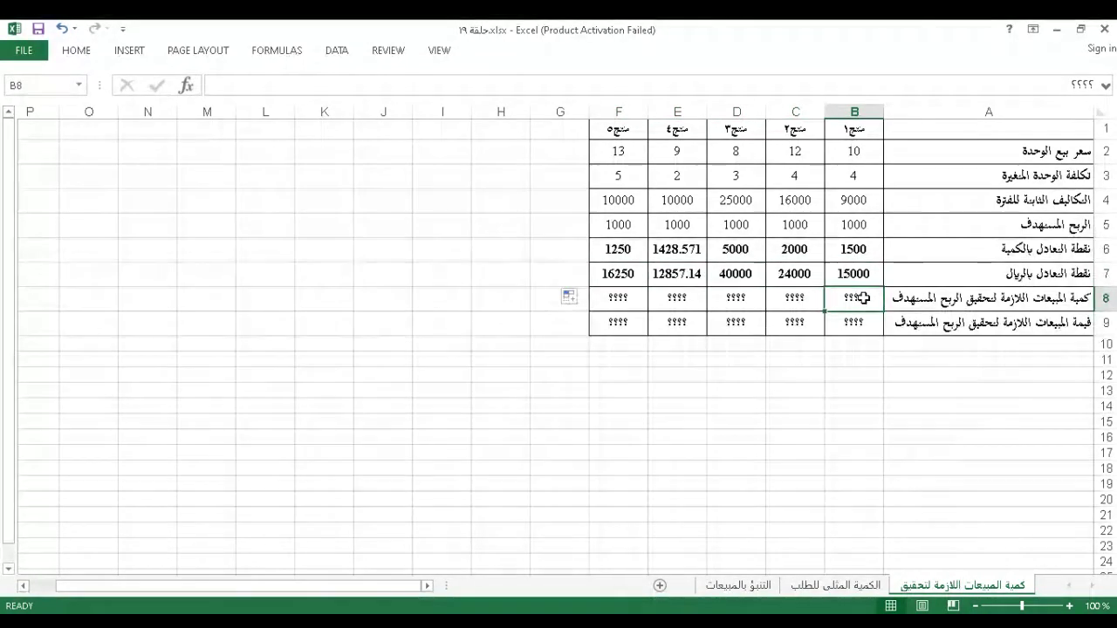
{"action": "type", "text": "="}
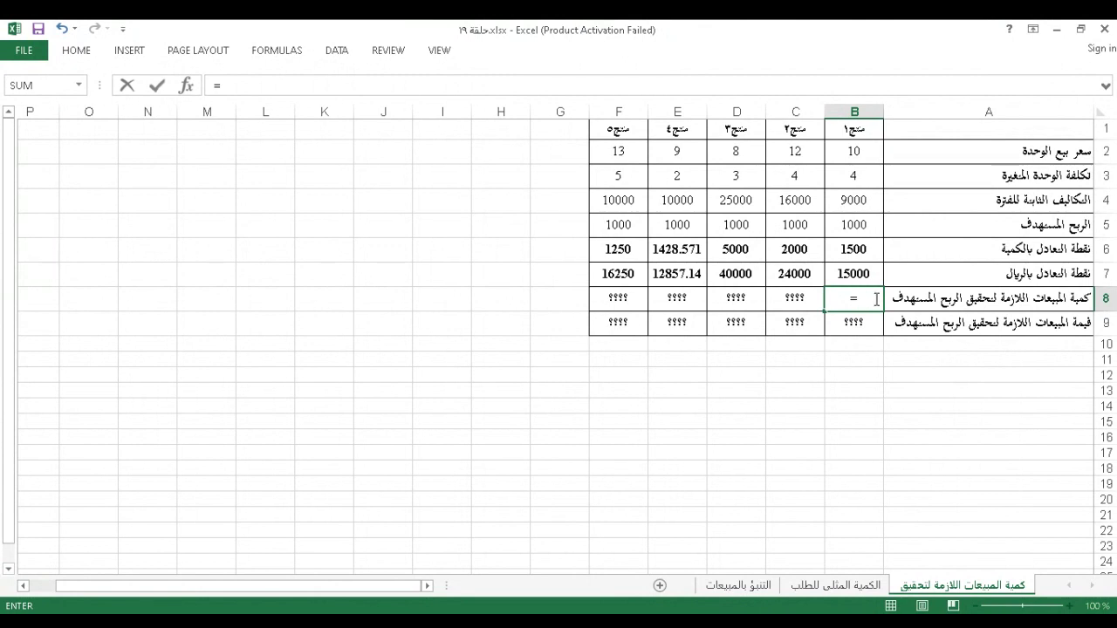
{"action": "type", "text": "("}
{"action": "left_click", "coordinate": [962, 207]}
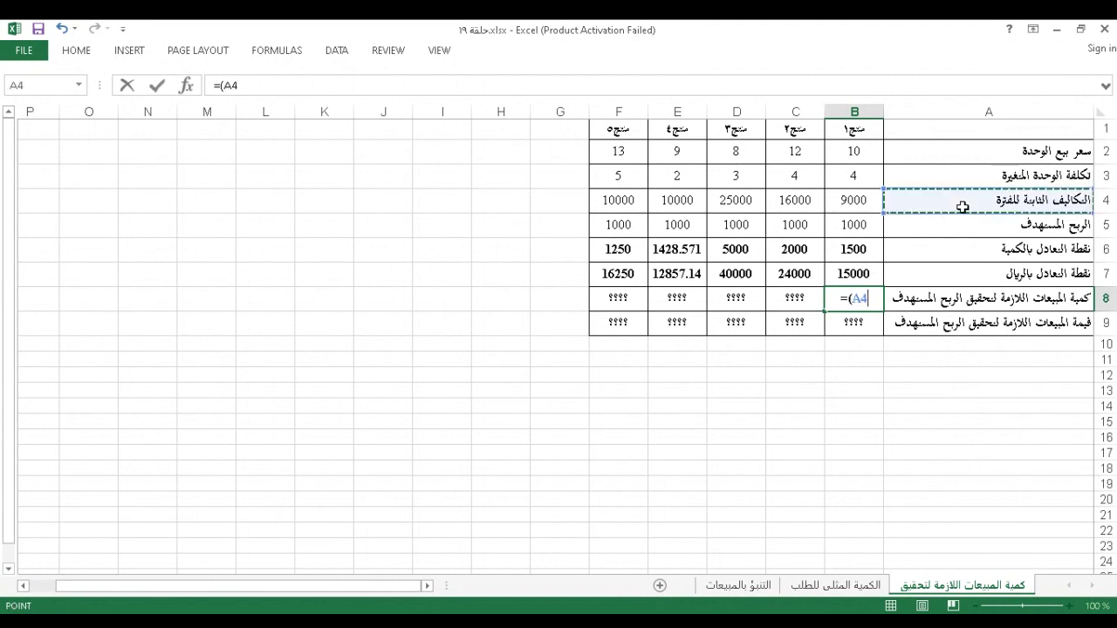
{"action": "type", "text": "+"}
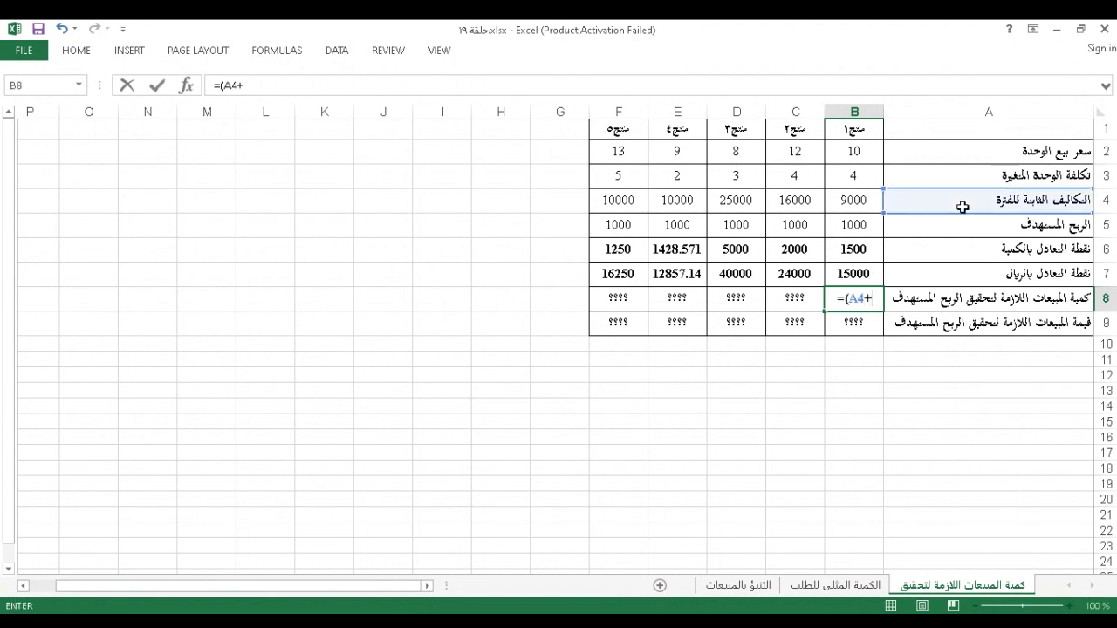
{"action": "left_click", "coordinate": [863, 226]}
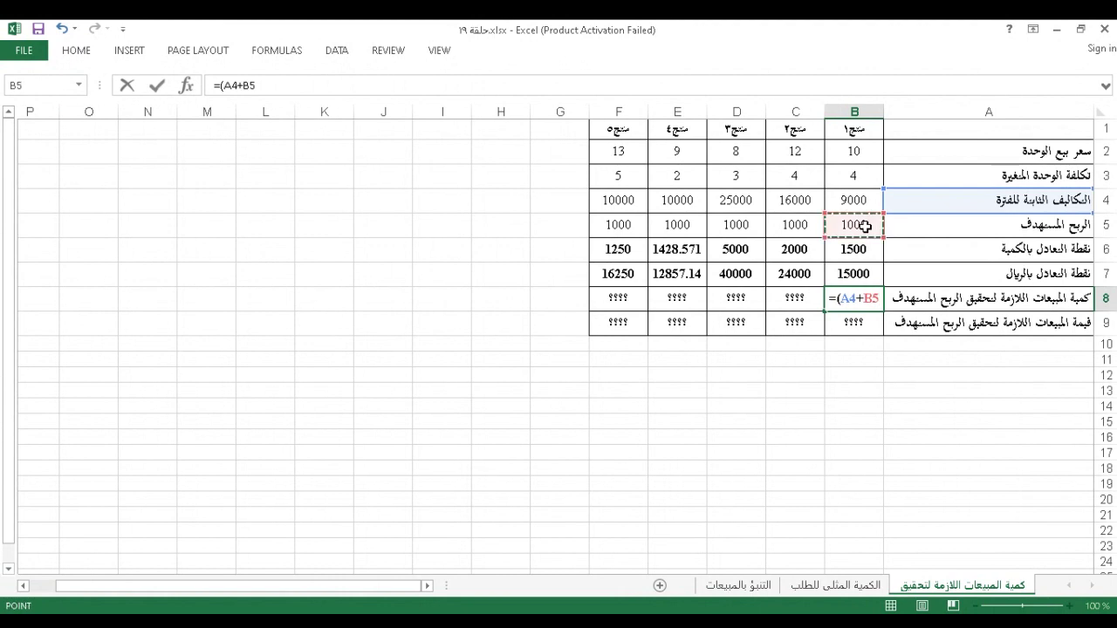
{"action": "type", "text": ")/"}
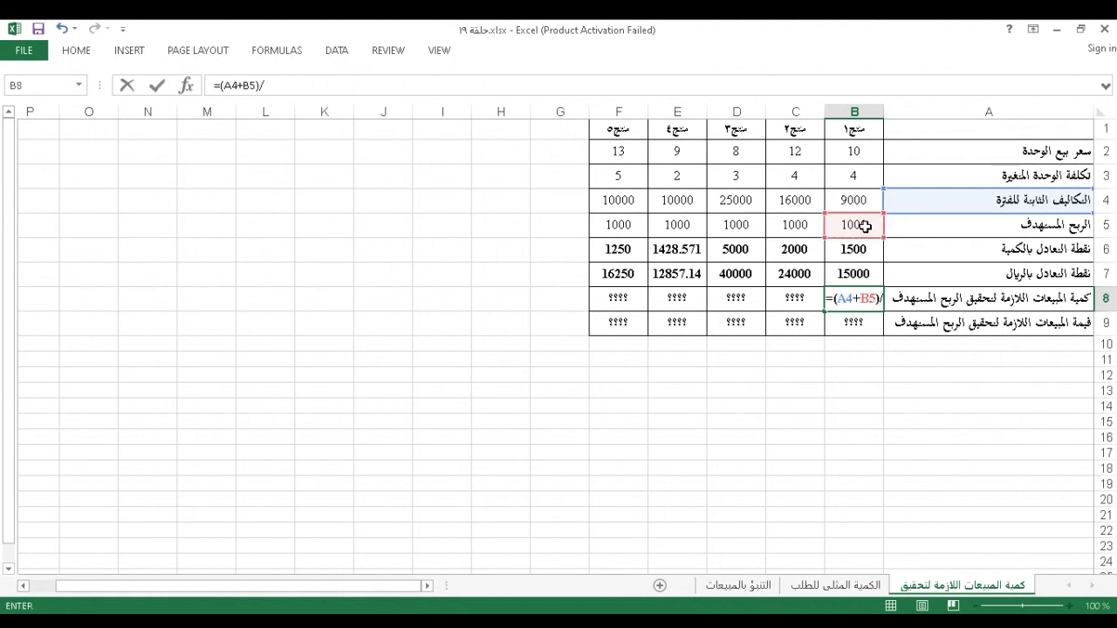
{"action": "type", "text": "("}
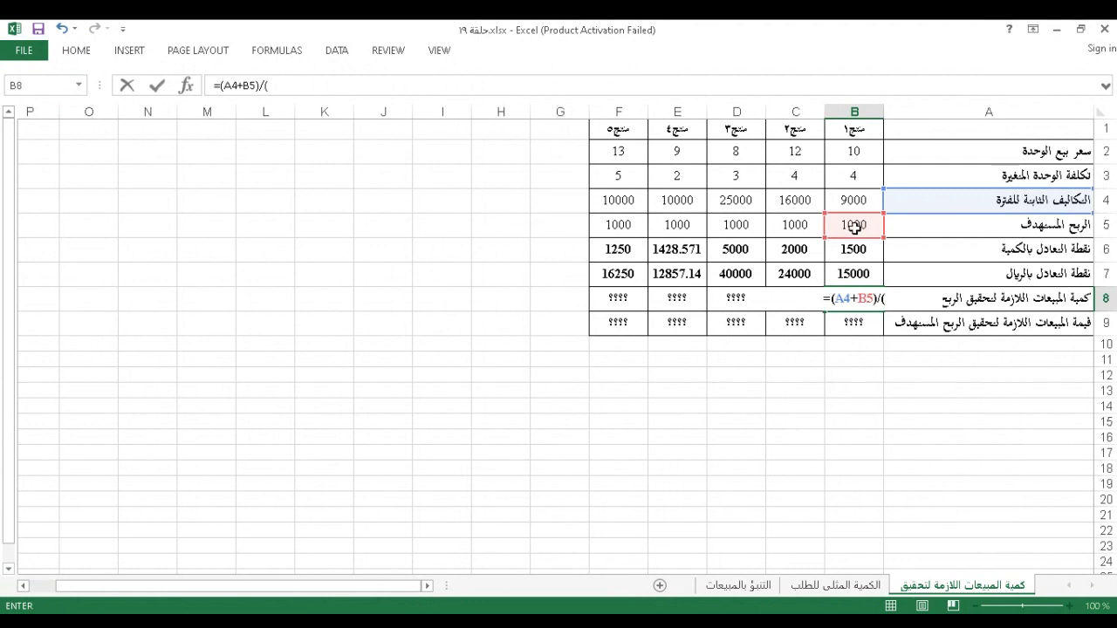
{"action": "left_click", "coordinate": [854, 153]}
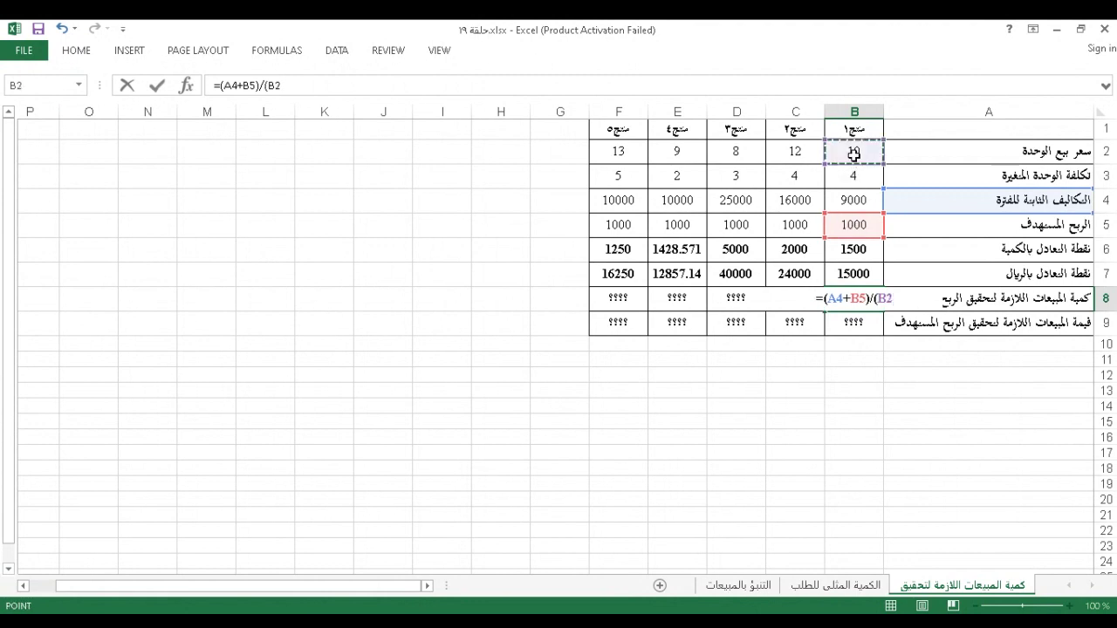
{"action": "type", "text": "-"}
{"action": "left_click", "coordinate": [853, 176]}
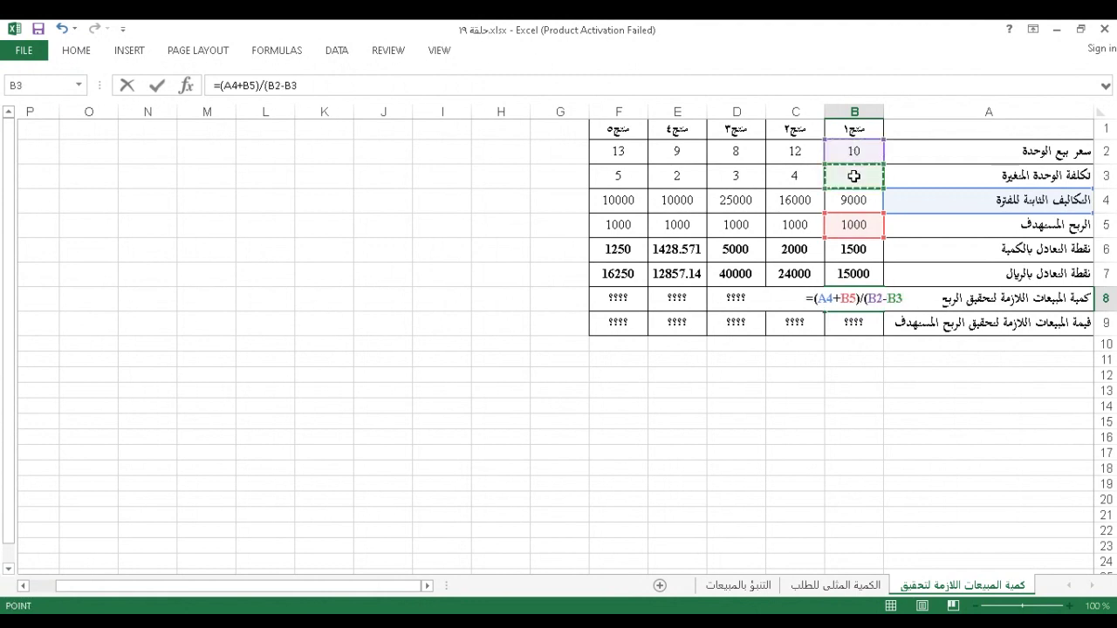
{"action": "type", "text": ")"}
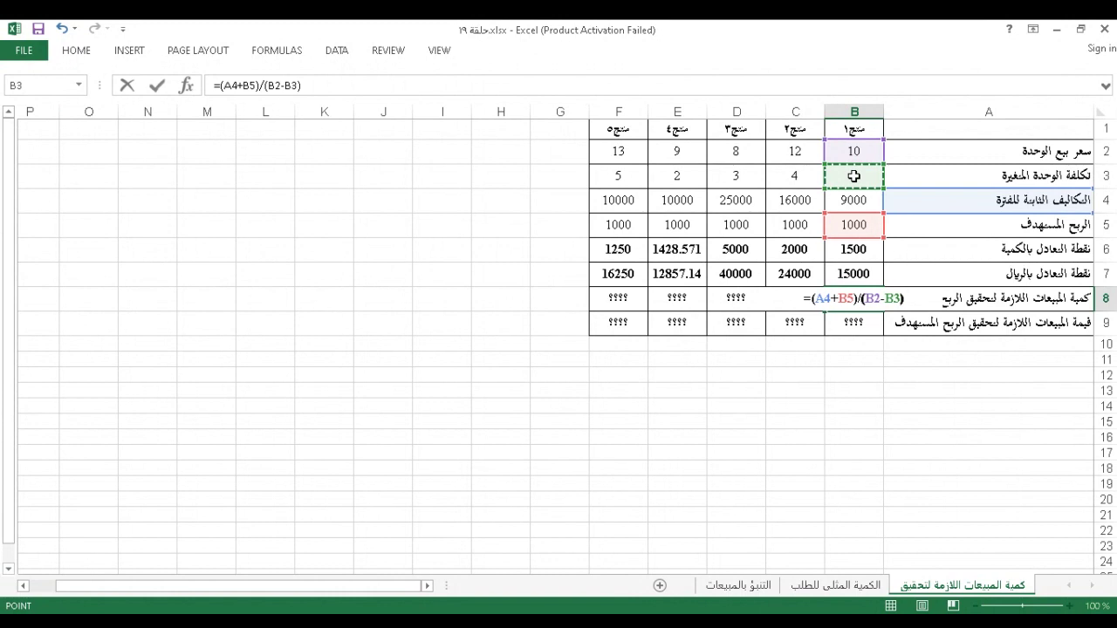
{"action": "key", "text": "Return"}
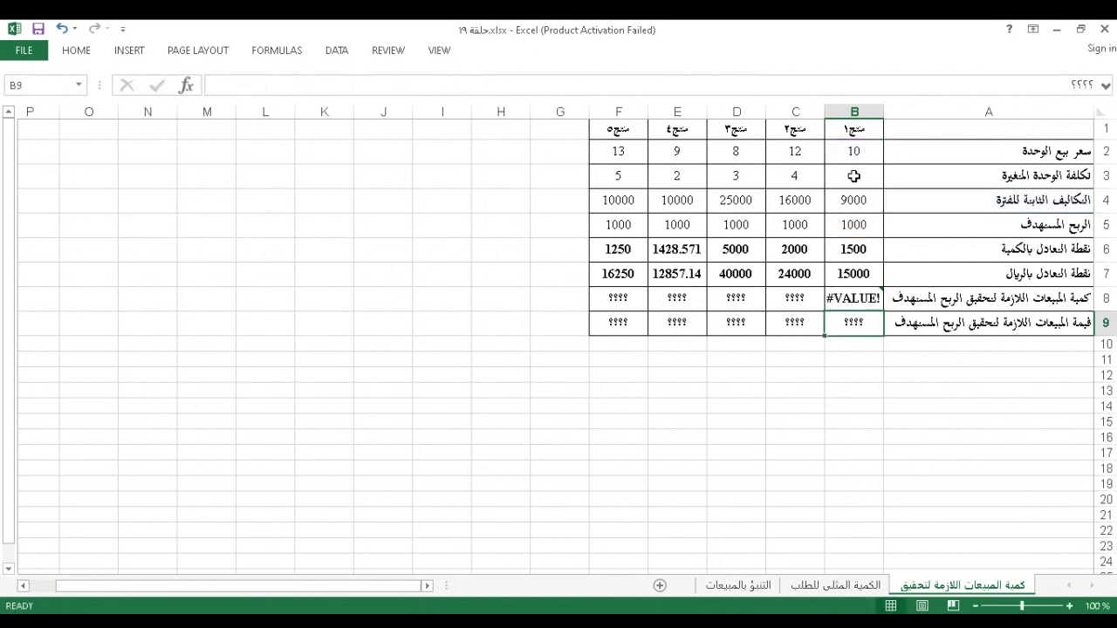
Step: Calculate product 1's target-profit sales quantity in B8 with =(B4+B5)/(B2-B3) and fill the formula across to F8
{"action": "left_click", "coordinate": [852, 301]}
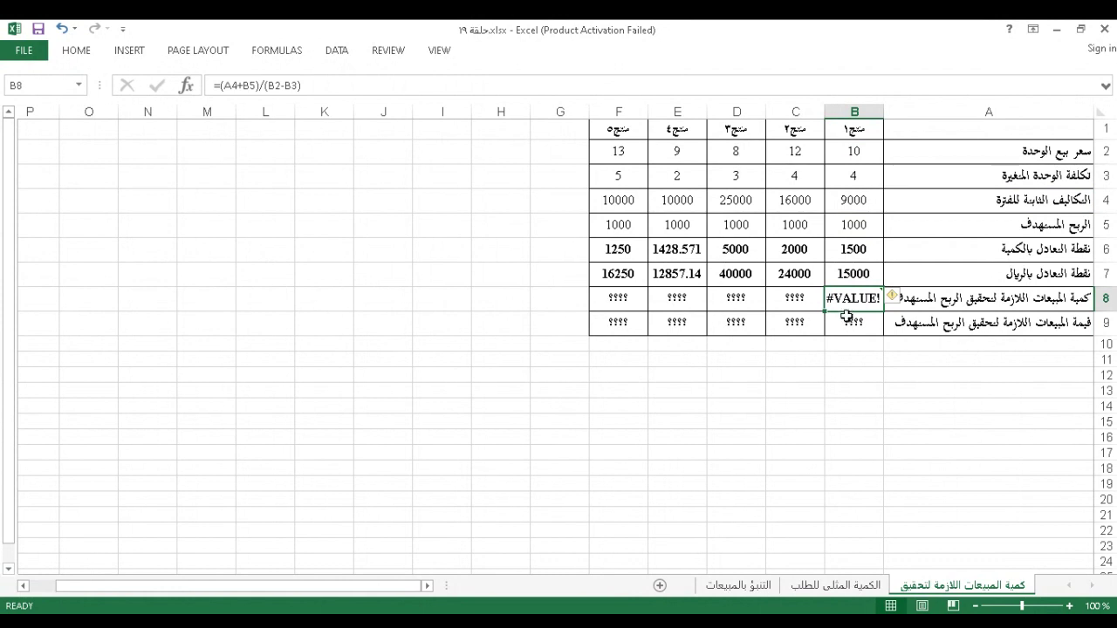
{"action": "type", "text": "="}
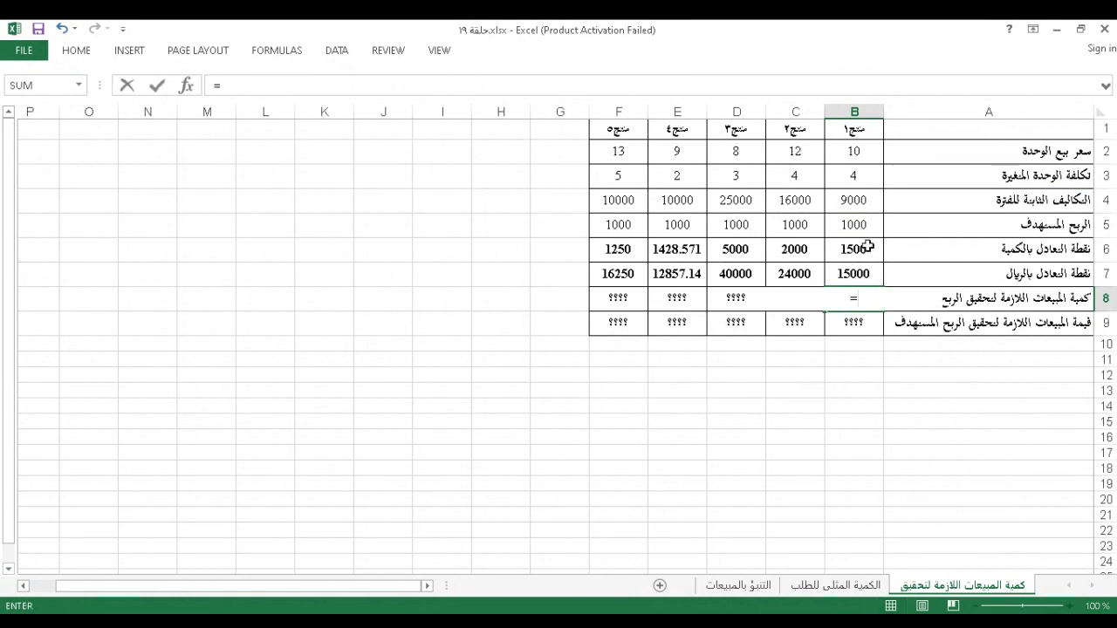
{"action": "left_click", "coordinate": [861, 201]}
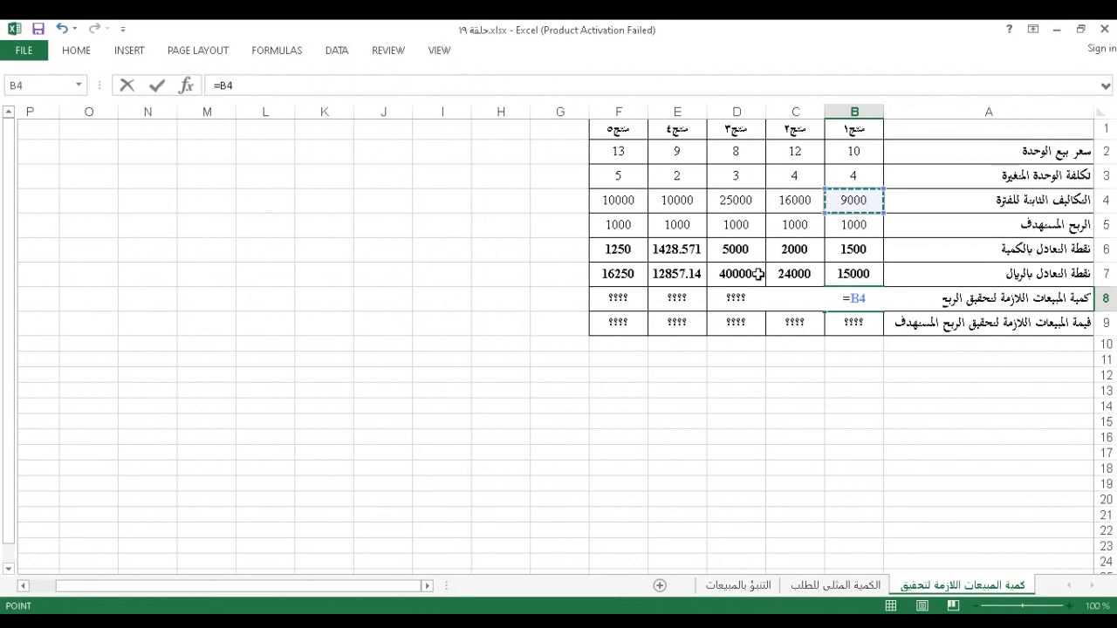
{"action": "key", "text": "BackSpace"}
{"action": "key", "text": "BackSpace"}
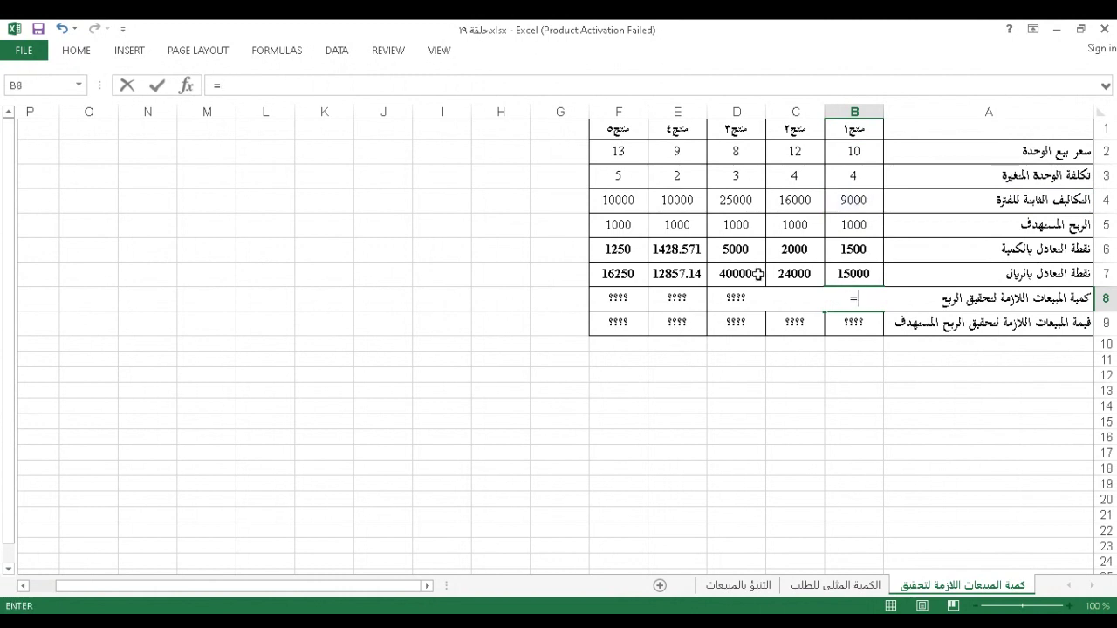
{"action": "type", "text": "("}
{"action": "left_click", "coordinate": [860, 202]}
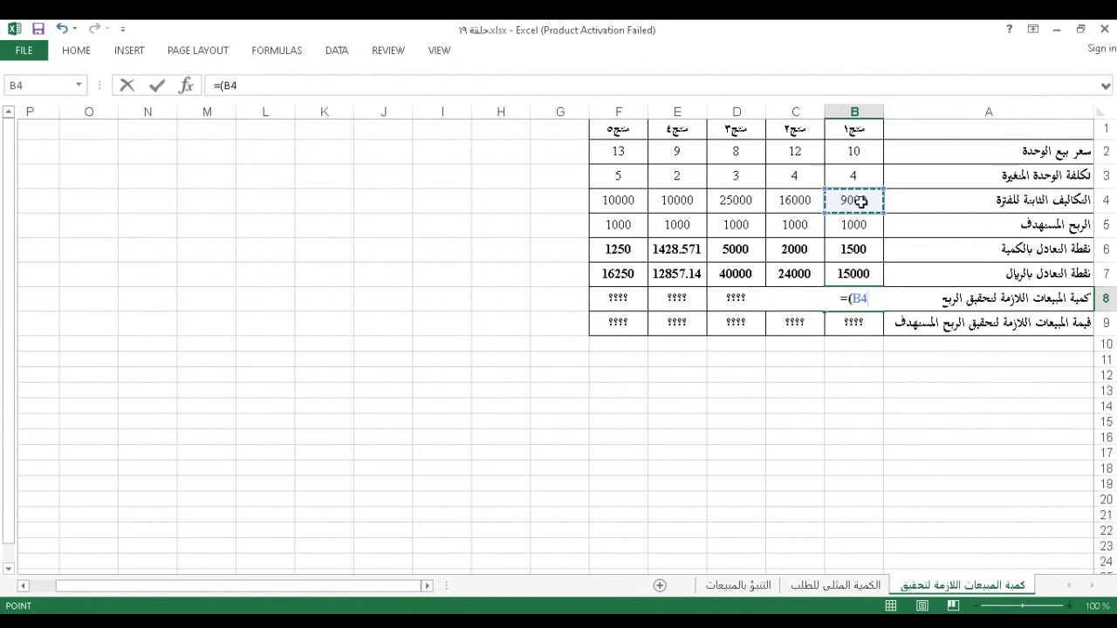
{"action": "type", "text": "+"}
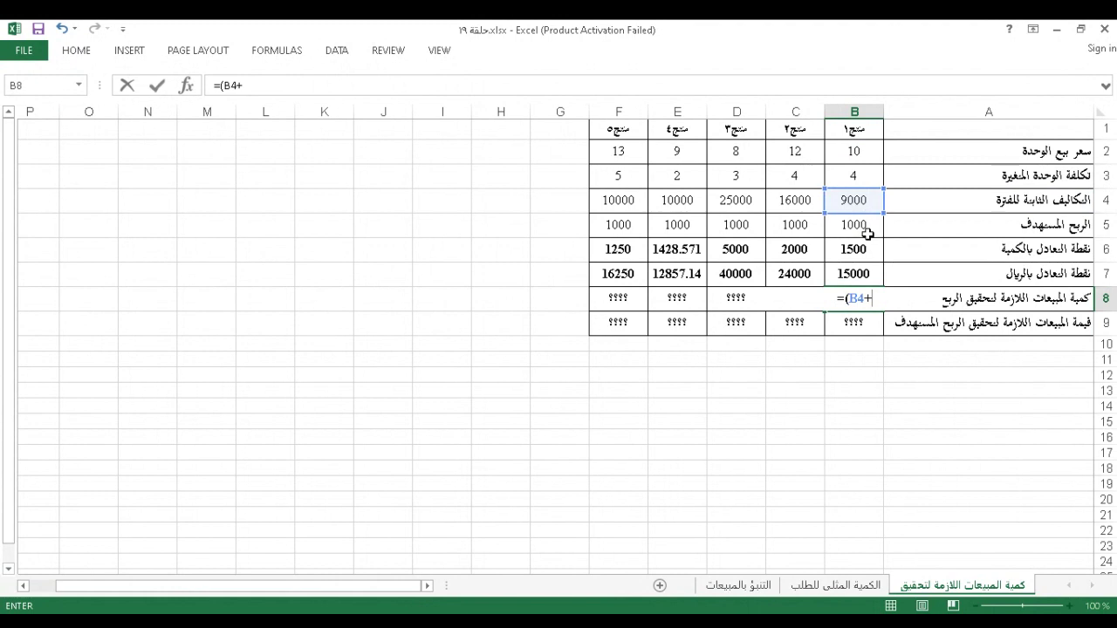
{"action": "left_click", "coordinate": [863, 226]}
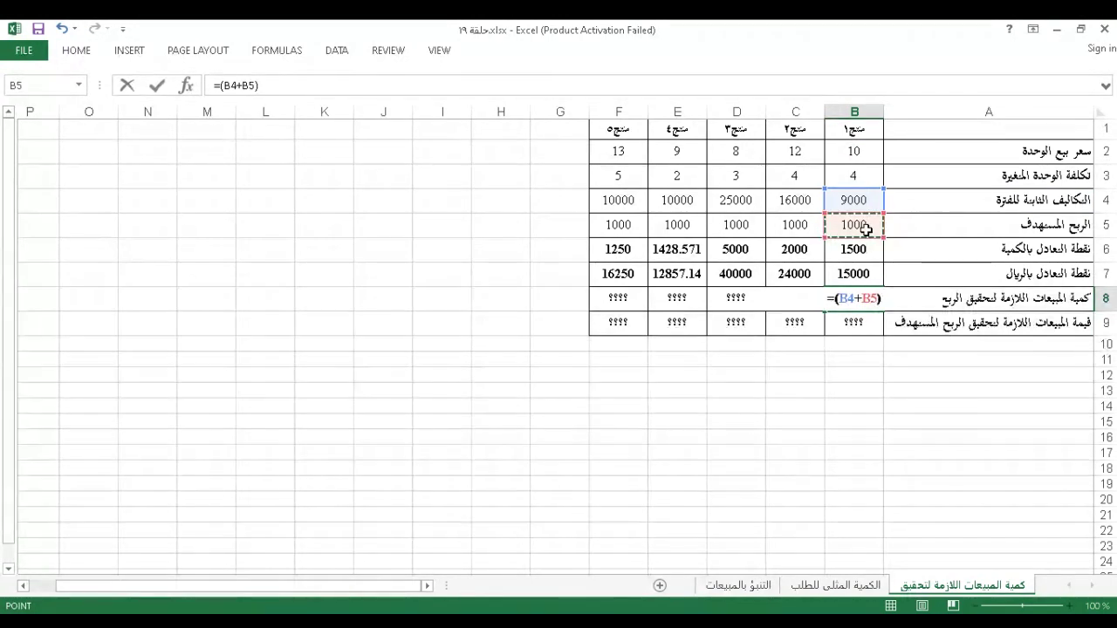
{"action": "type", "text": ")"}
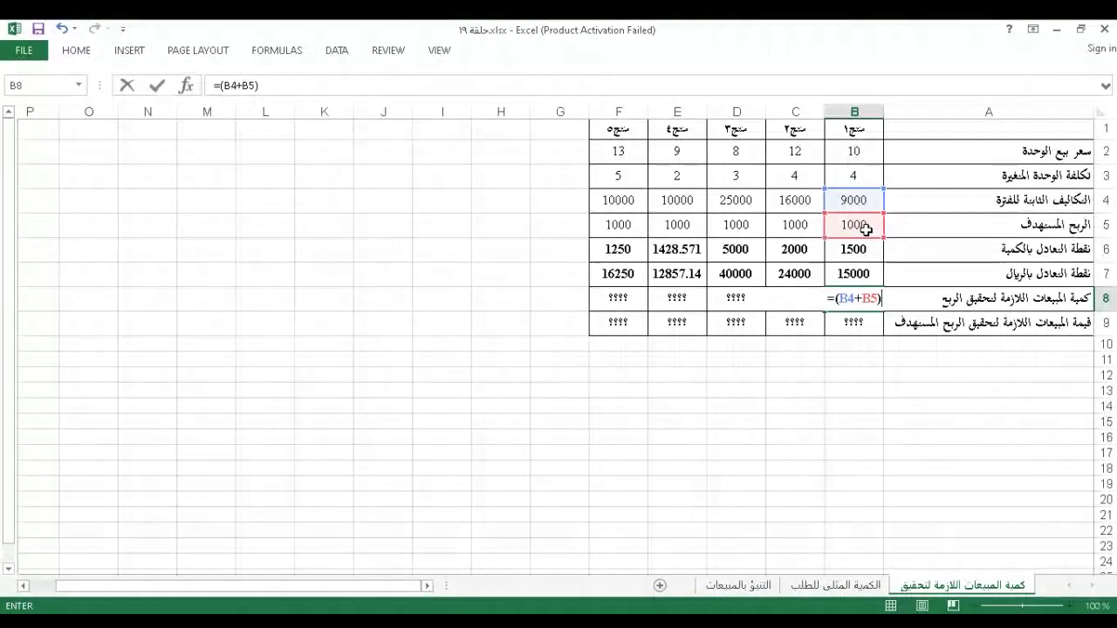
{"action": "type", "text": "/"}
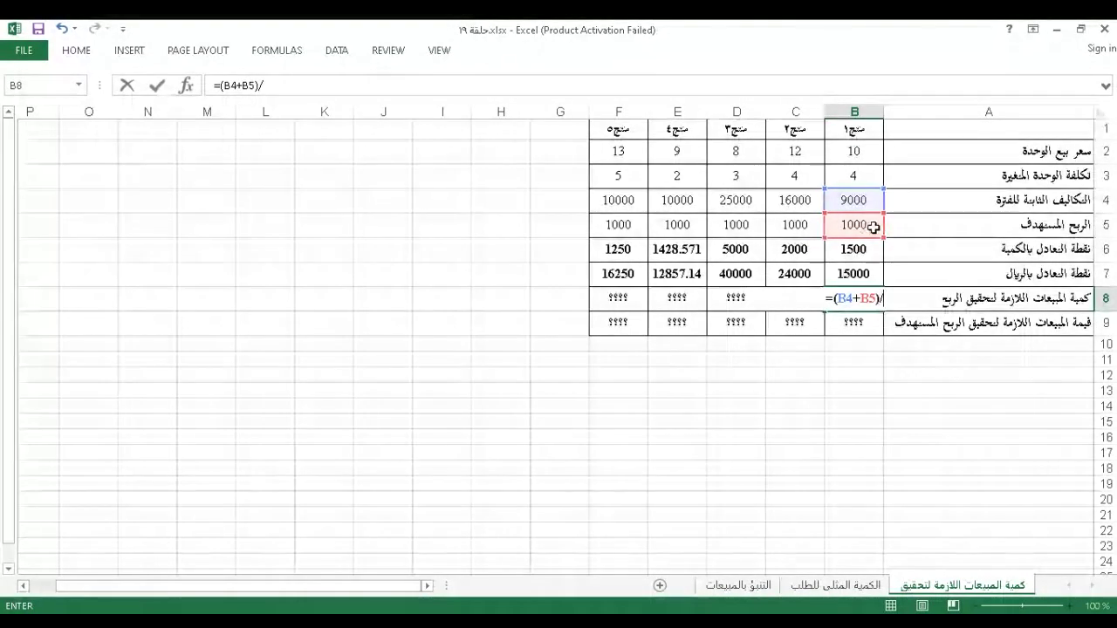
{"action": "left_click", "coordinate": [857, 152]}
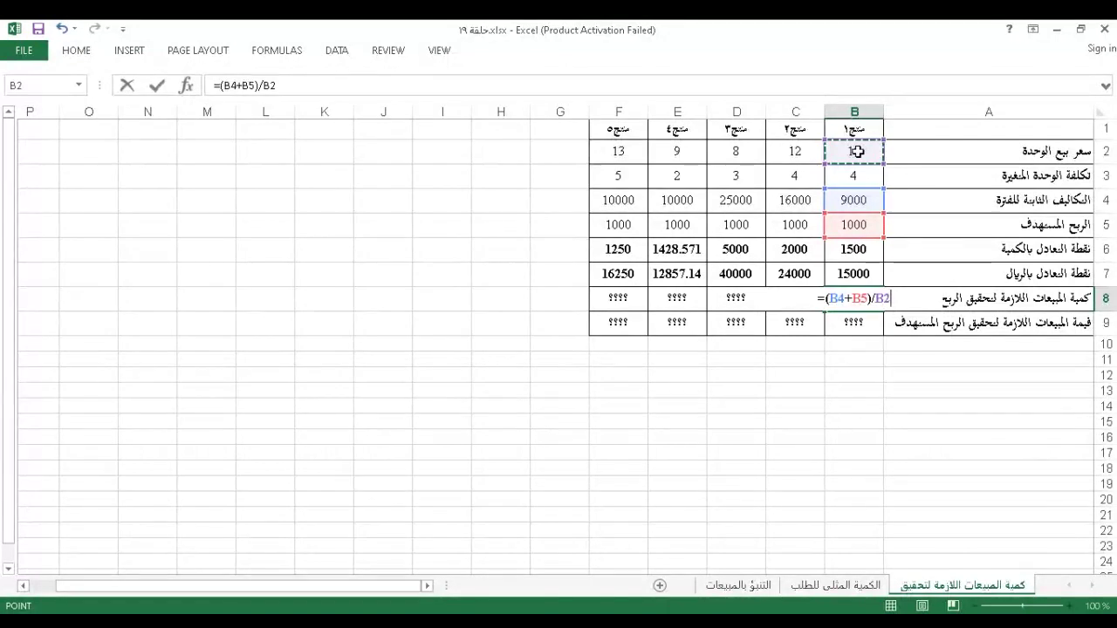
{"action": "key", "text": "BackSpace"}
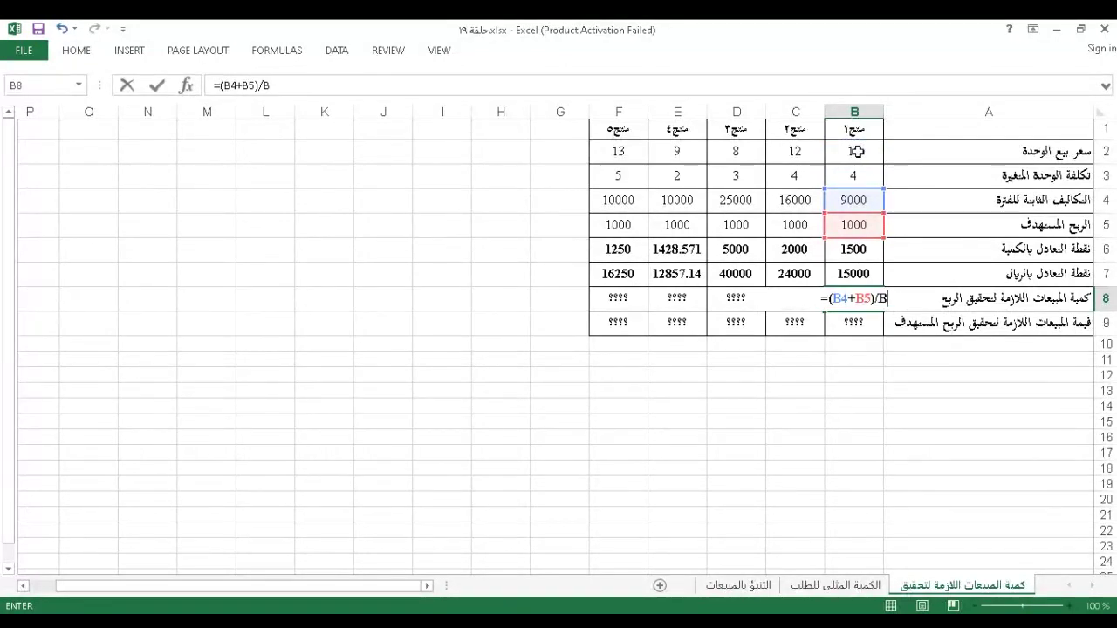
{"action": "key", "text": "BackSpace"}
{"action": "type", "text": "("}
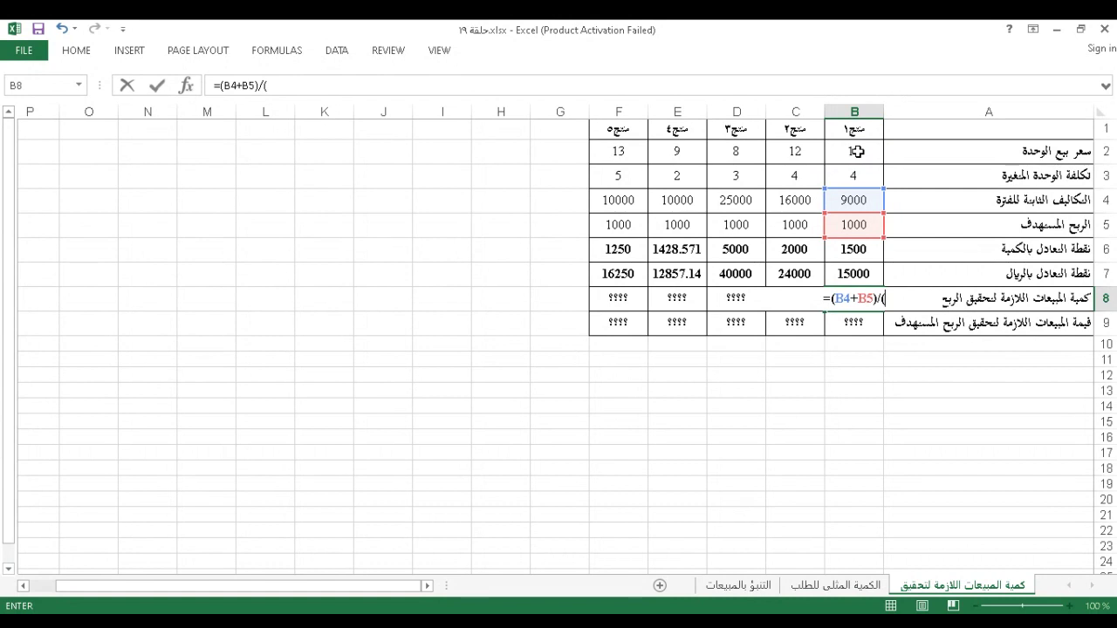
{"action": "type", "text": "1"}
{"action": "key", "text": "BackSpace"}
{"action": "left_click", "coordinate": [856, 151]}
{"action": "type", "text": "-"}
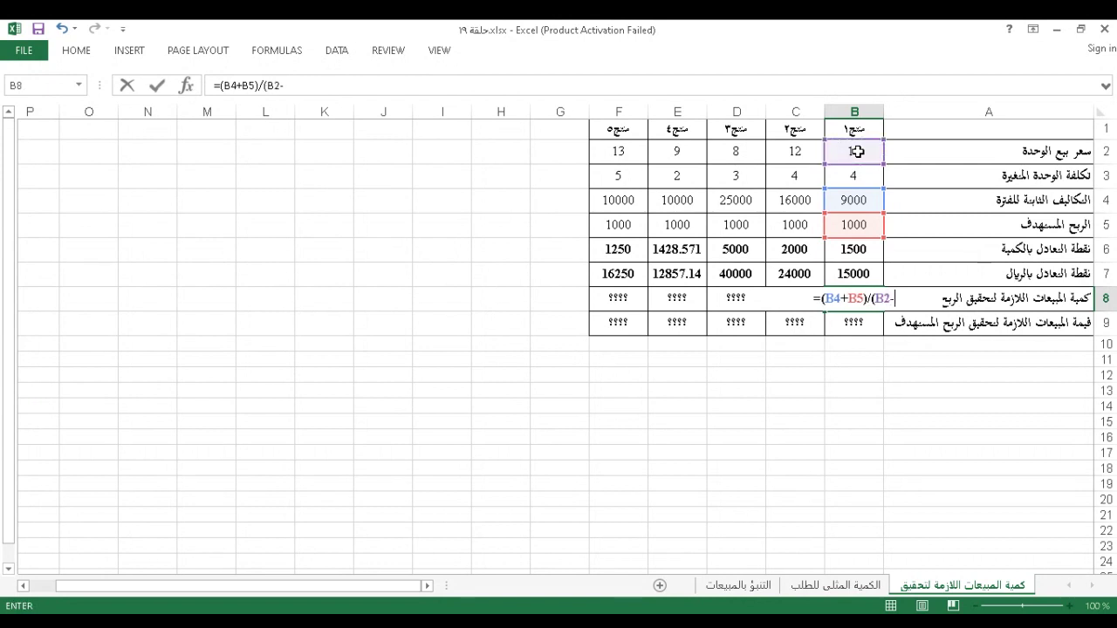
{"action": "left_click", "coordinate": [859, 175]}
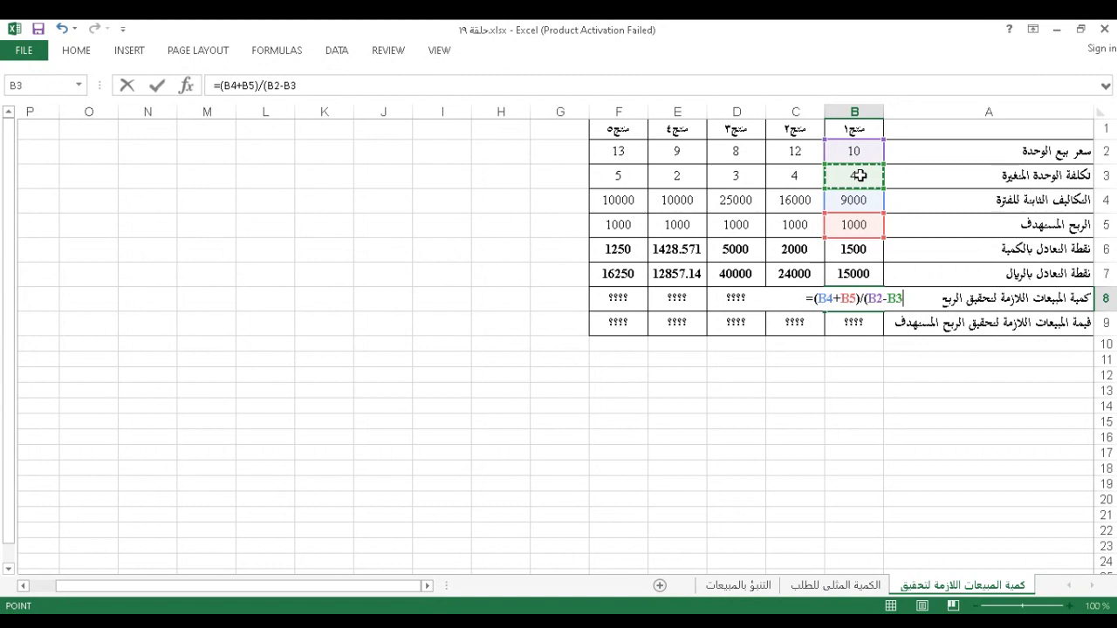
{"action": "type", "text": ")"}
{"action": "key", "text": "Return"}
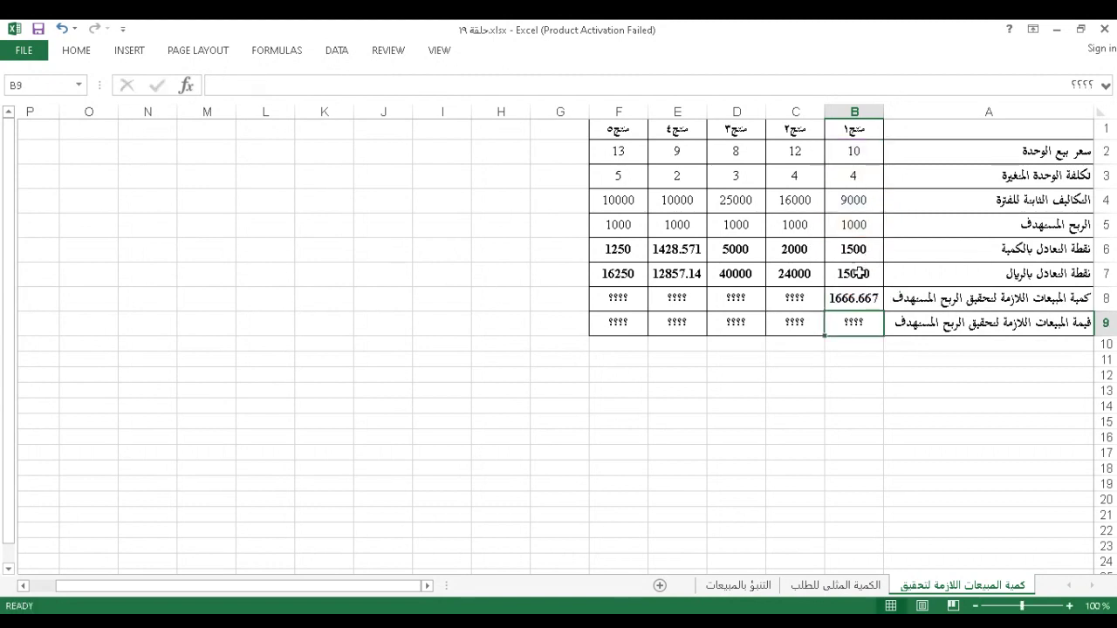
{"action": "left_click", "coordinate": [845, 301]}
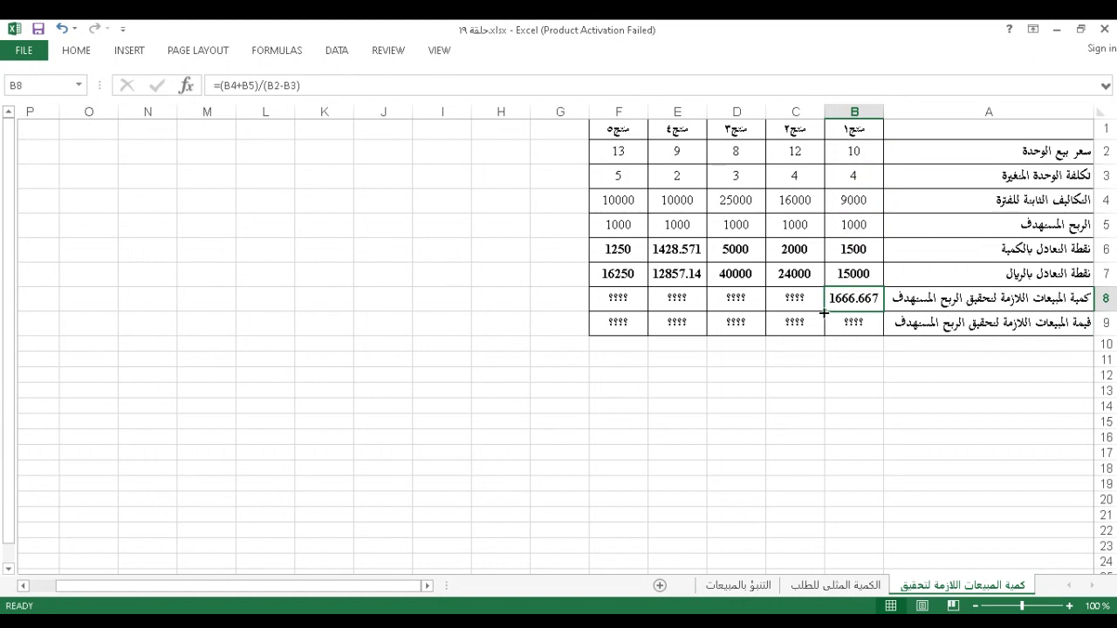
{"action": "left_click_drag", "start_coordinate": [824, 311], "coordinate": [618, 305]}
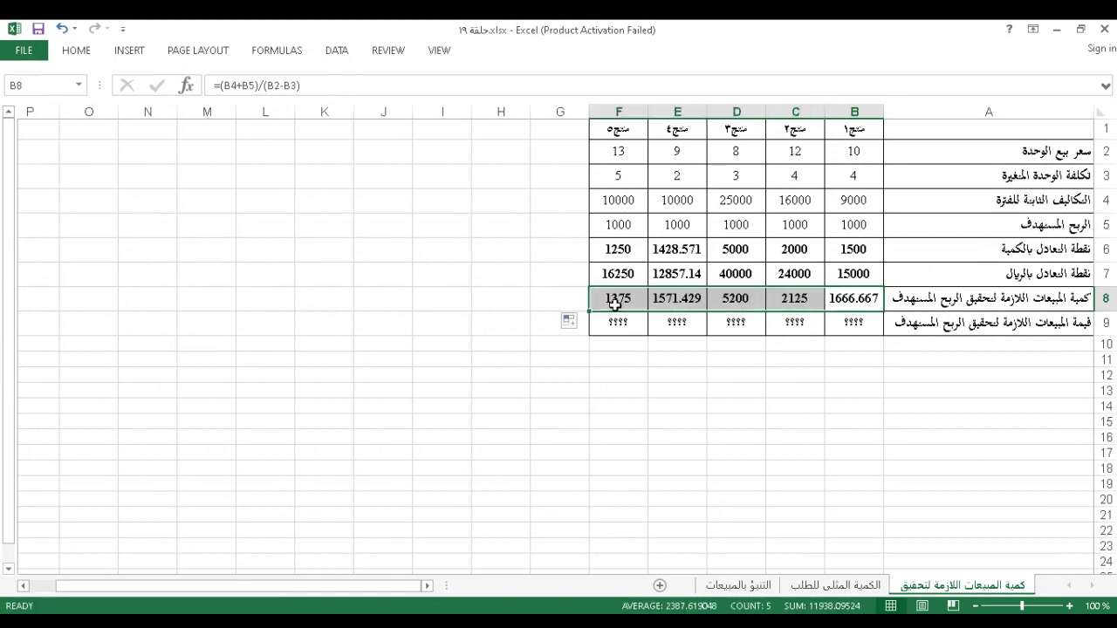
Step: Calculate product 1's target-profit sales value in B9 with =B8*B2 and fill the formula across to F9
{"action": "left_click", "coordinate": [863, 322]}
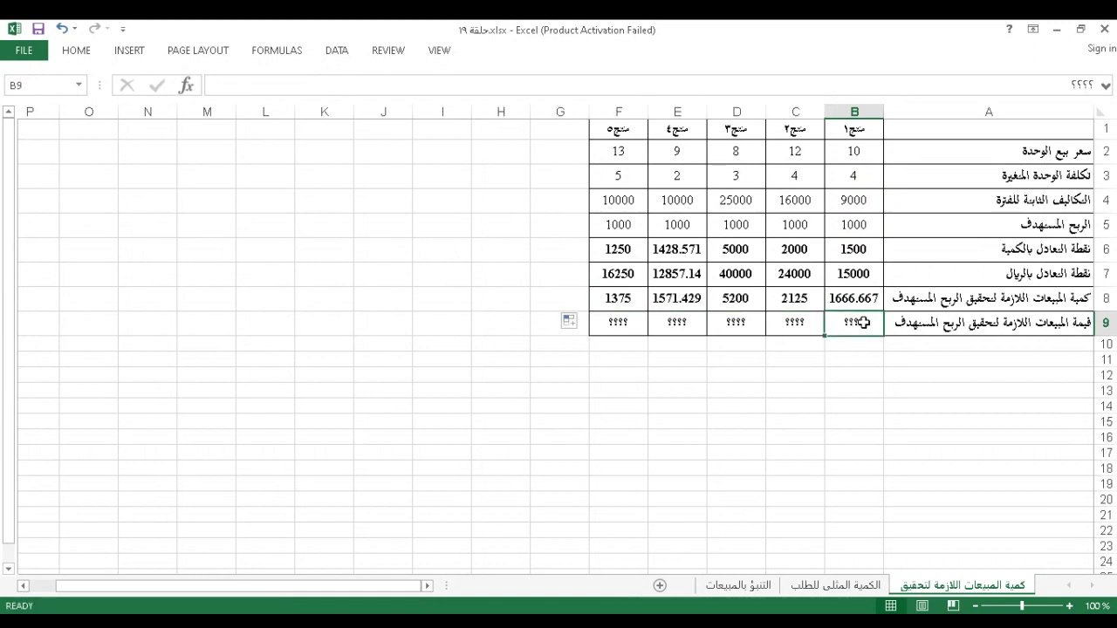
{"action": "type", "text": "="}
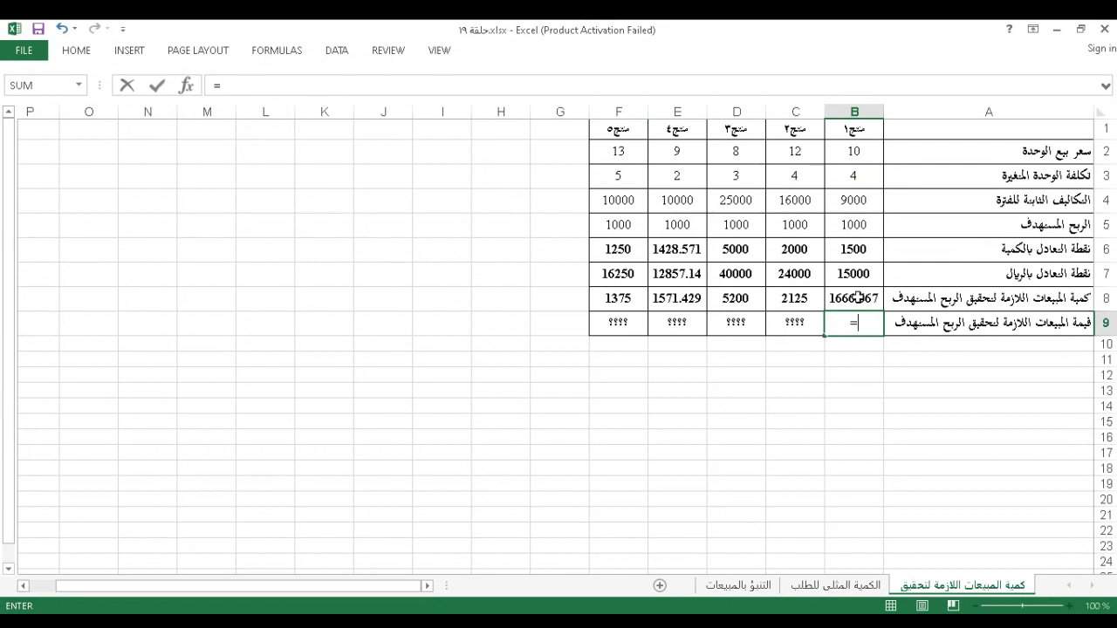
{"action": "left_click", "coordinate": [858, 297]}
{"action": "type", "text": "*"}
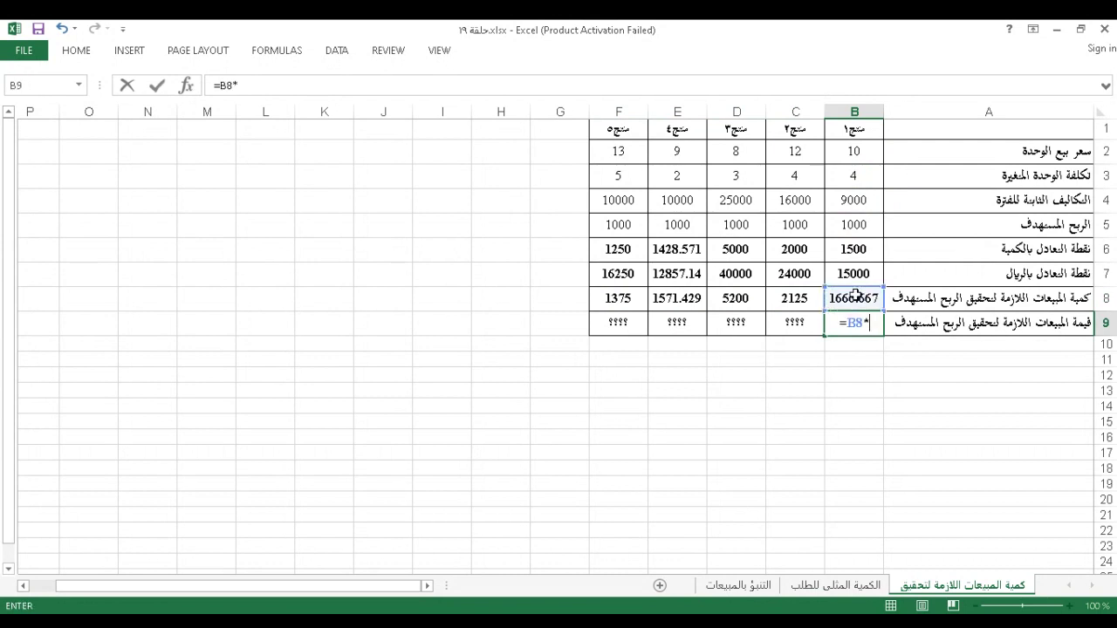
{"action": "left_click", "coordinate": [864, 153]}
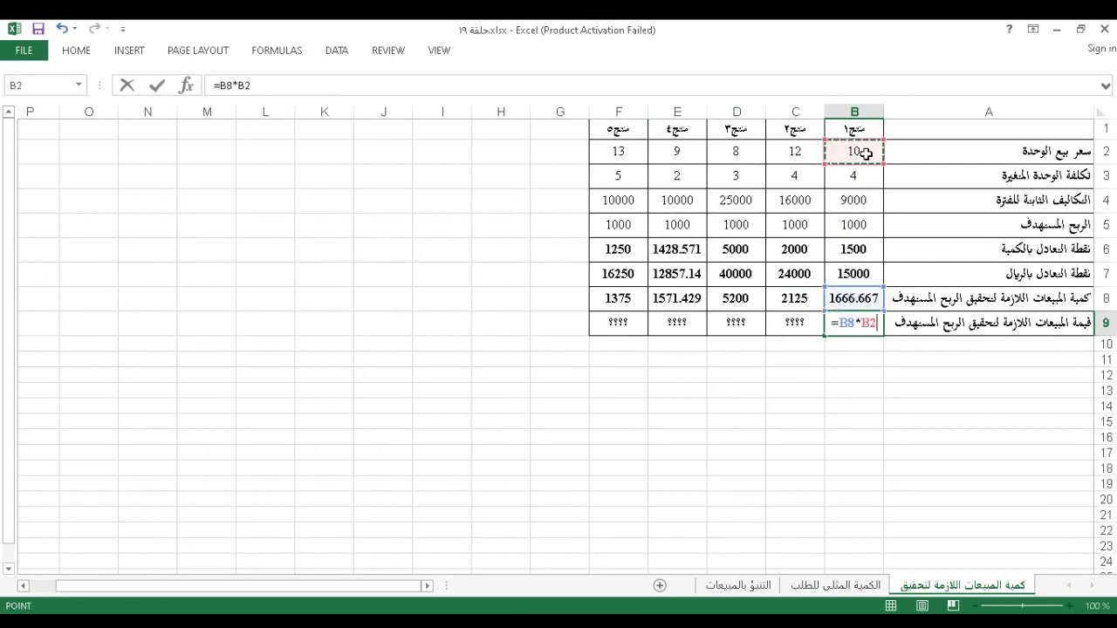
{"action": "key", "text": "Return"}
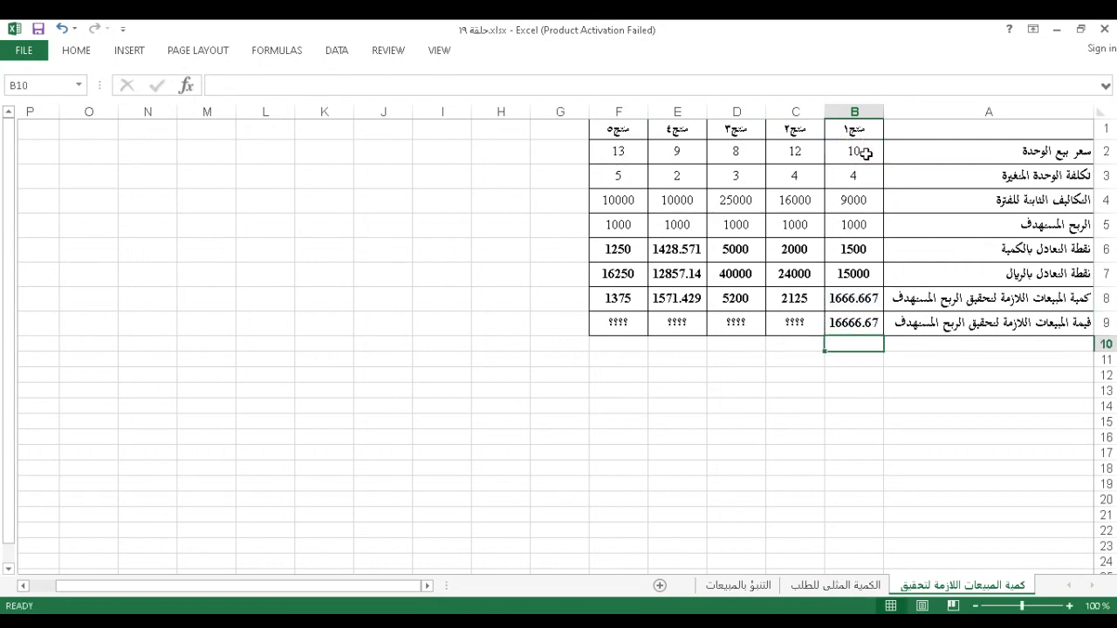
{"action": "left_click", "coordinate": [845, 323]}
{"action": "left_click_drag", "start_coordinate": [825, 335], "coordinate": [596, 325]}
{"action": "left_click", "coordinate": [663, 433]}
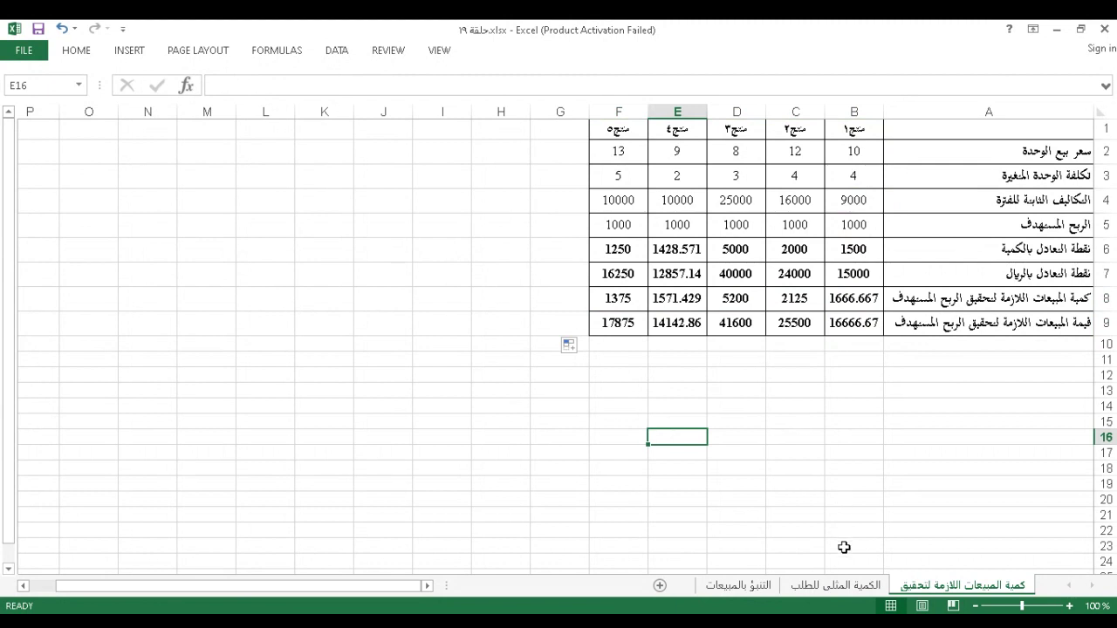
Step: On the optimal order quantity sheet, calculate the television's storage cost in E3 with =C3*2% and fill the formula down to E7
{"action": "left_click", "coordinate": [847, 586]}
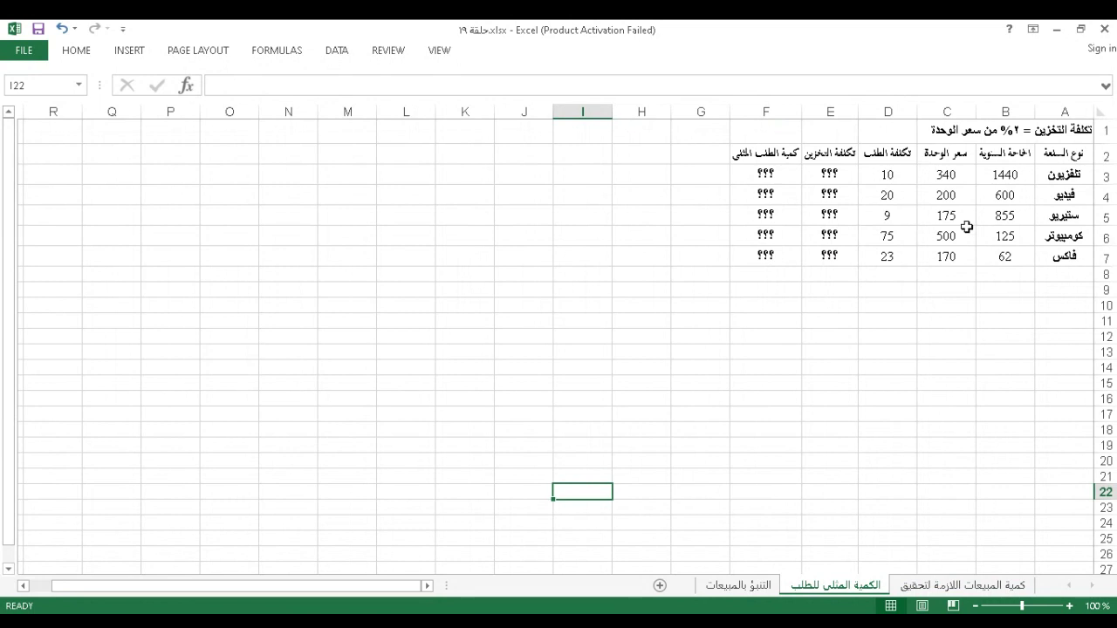
{"action": "left_click", "coordinate": [835, 175]}
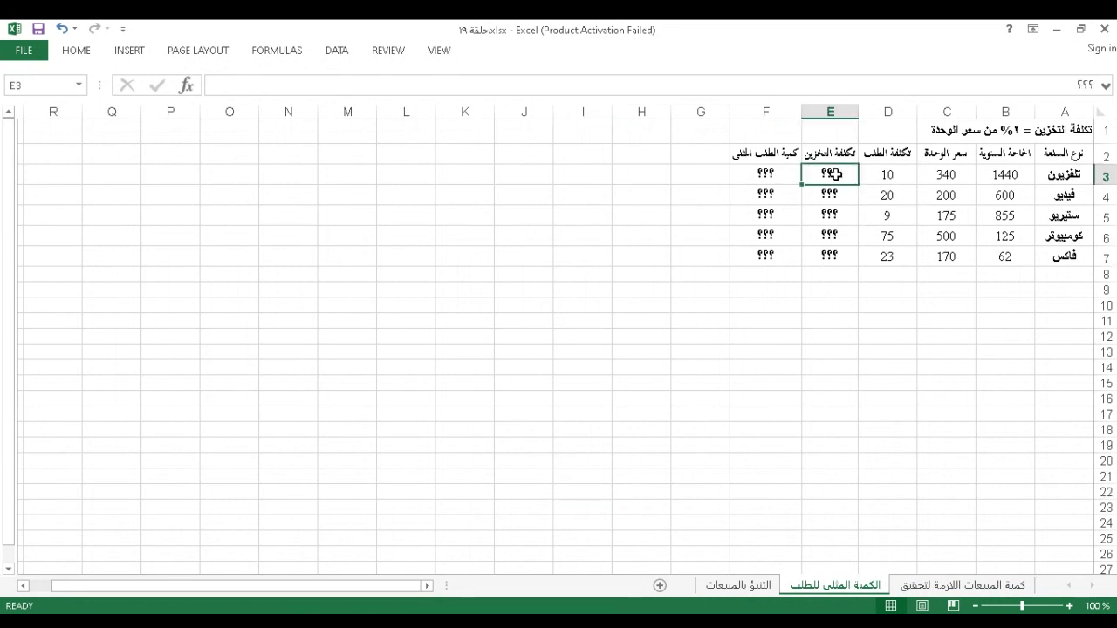
{"action": "type", "text": "="}
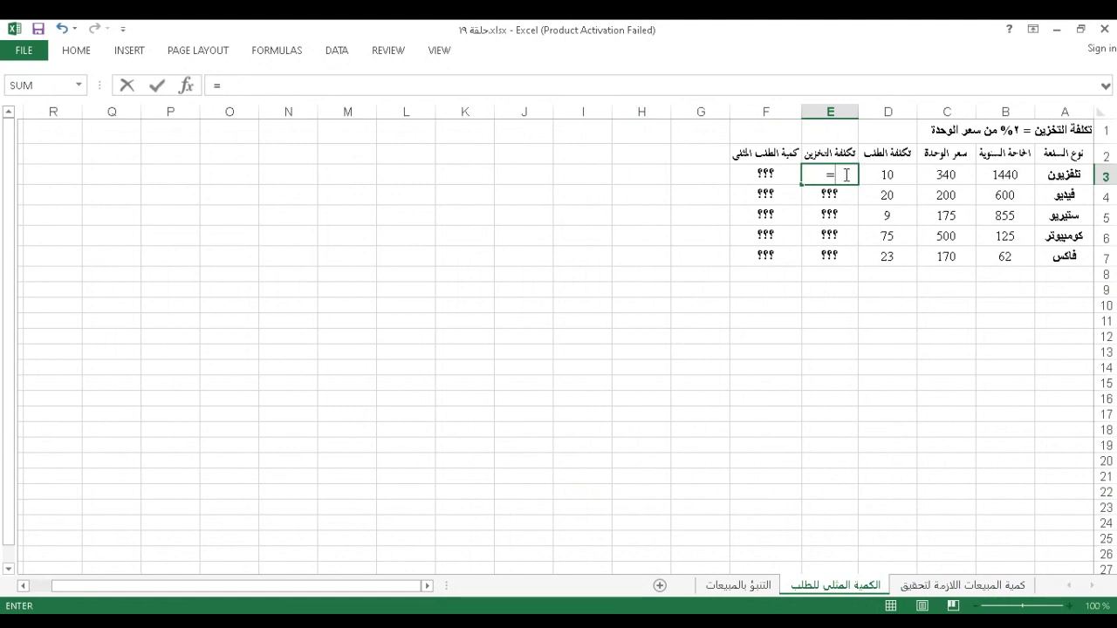
{"action": "left_click", "coordinate": [935, 175]}
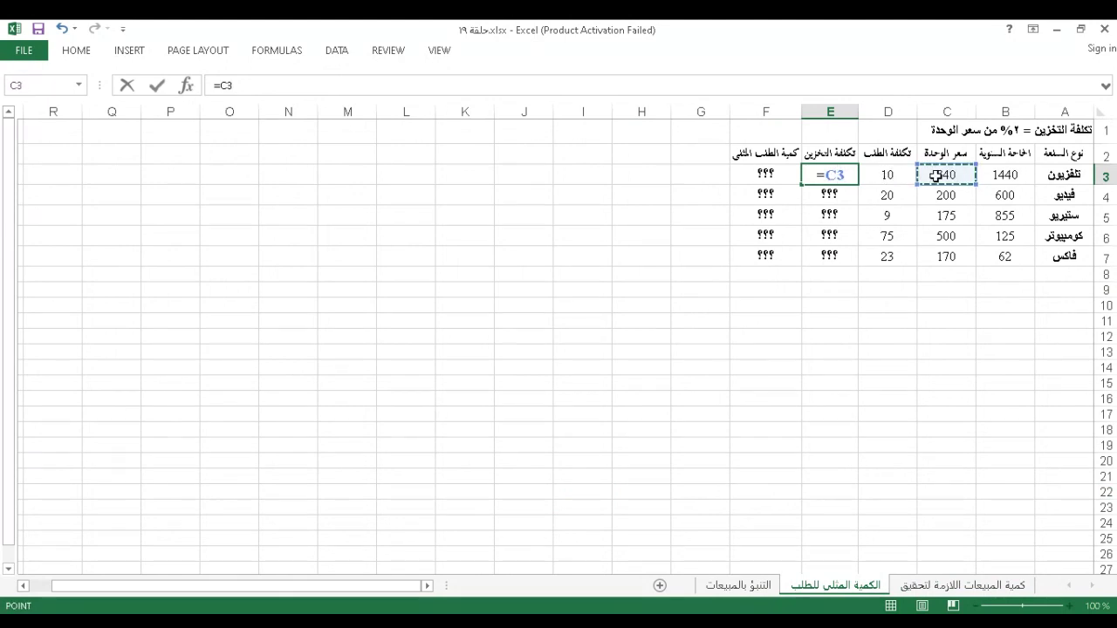
{"action": "type", "text": "*"}
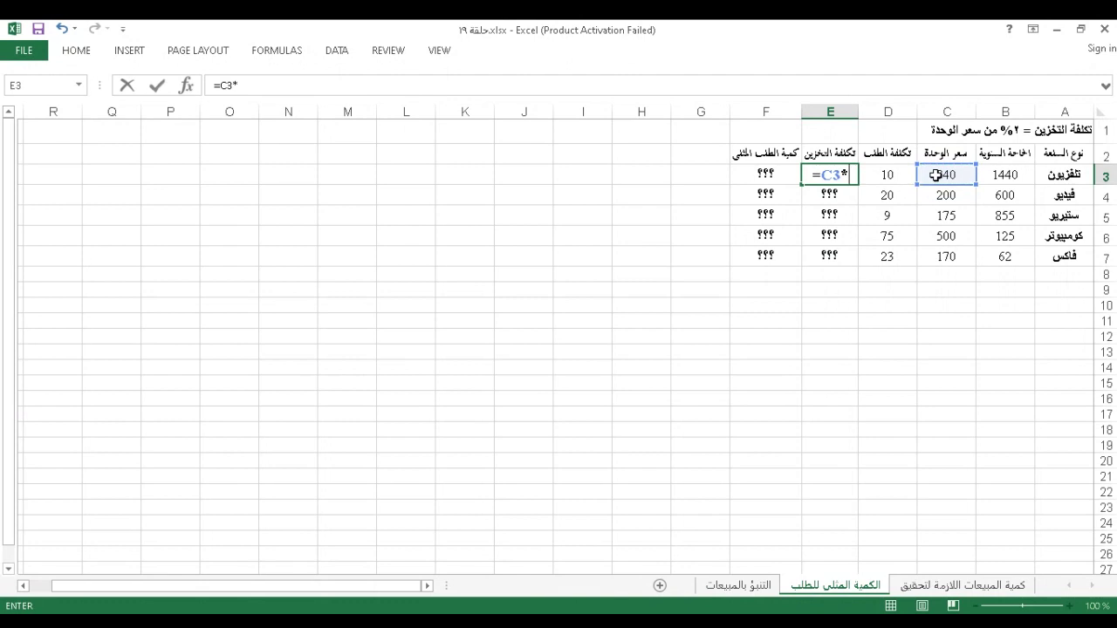
{"action": "type", "text": "2%"}
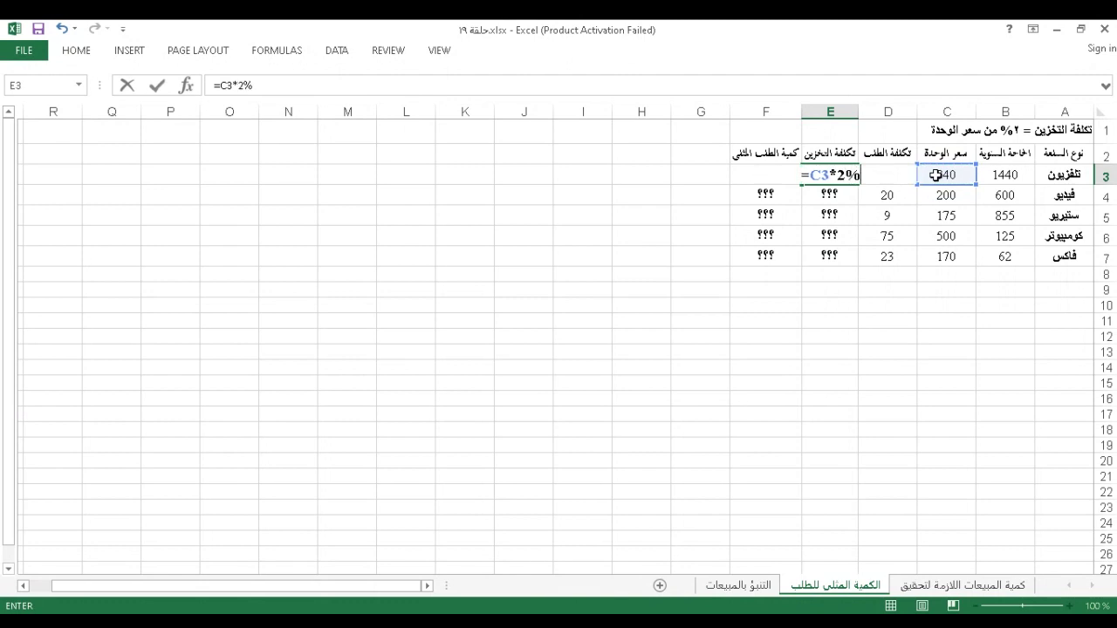
{"action": "key", "text": "Return"}
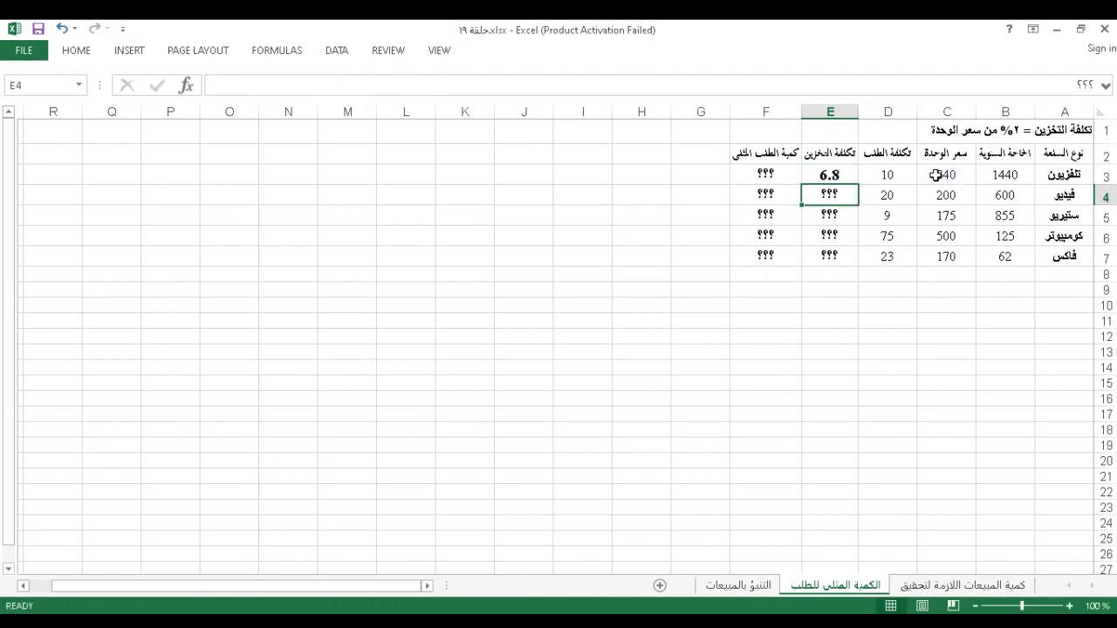
{"action": "left_click", "coordinate": [829, 174]}
{"action": "left_click_drag", "start_coordinate": [801, 184], "coordinate": [811, 260]}
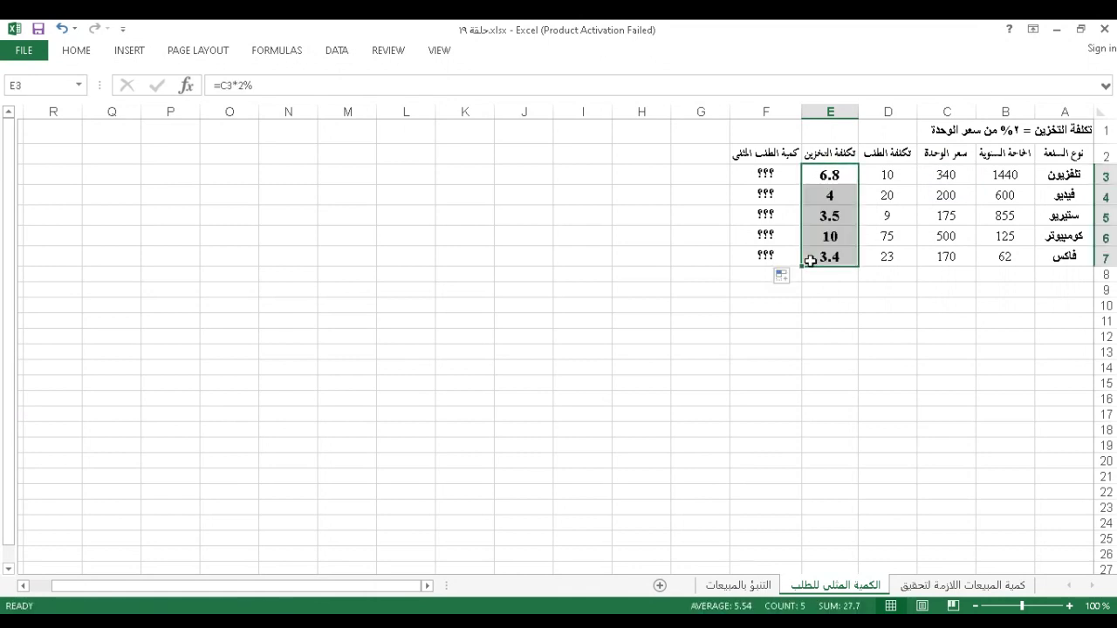
Step: Insert the SQRT function into F3 for the television's optimal order quantity
{"action": "left_click", "coordinate": [755, 178]}
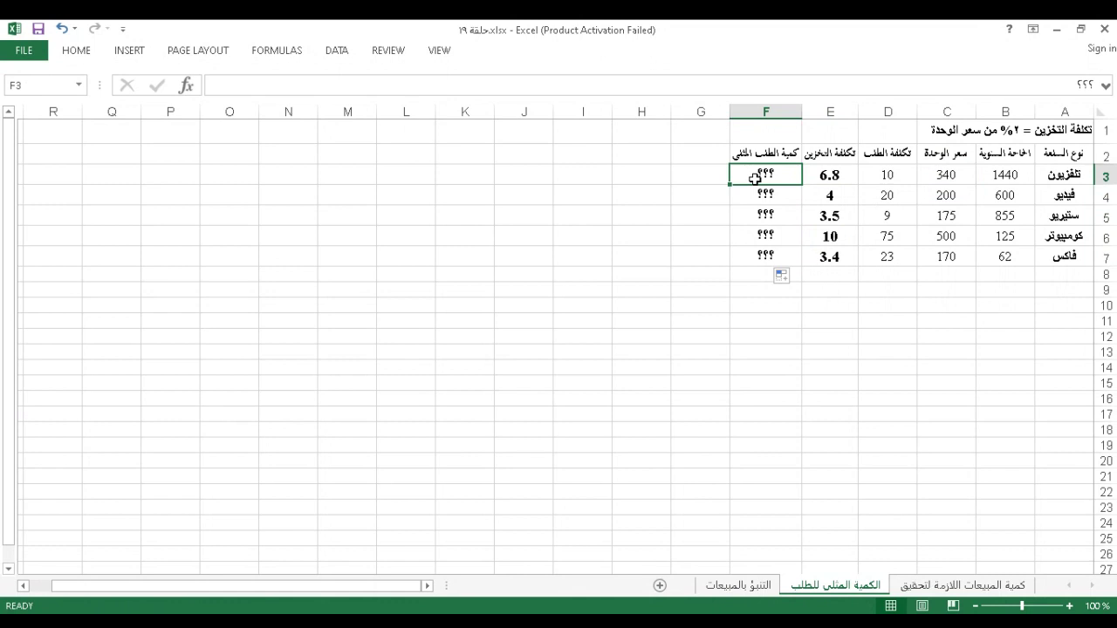
{"action": "left_click", "coordinate": [186, 86]}
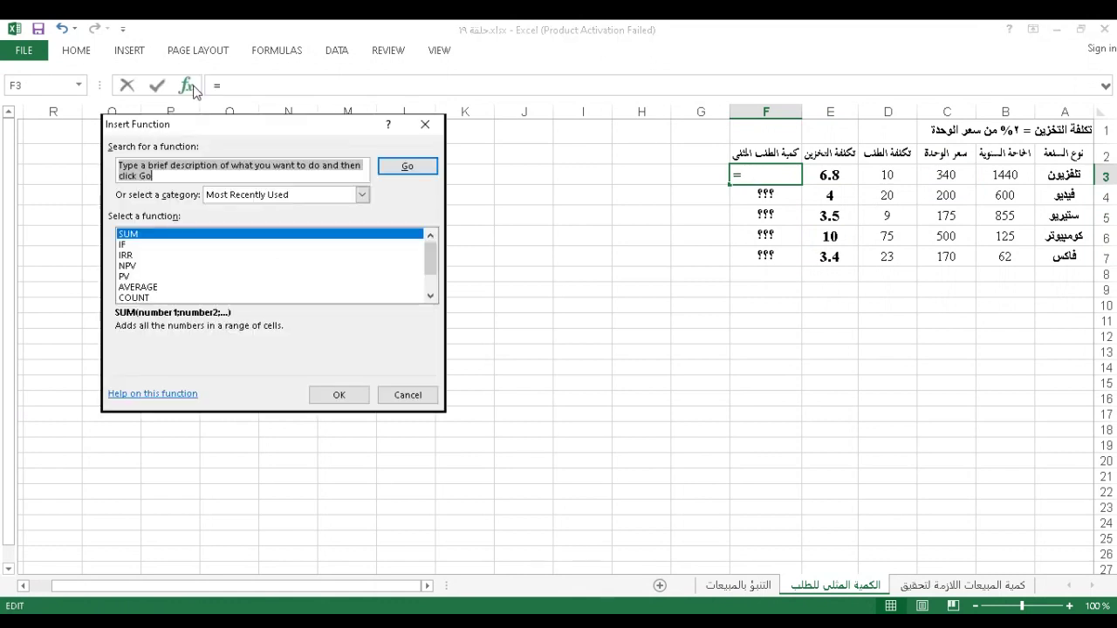
{"action": "left_click", "coordinate": [430, 295]}
{"action": "left_click", "coordinate": [430, 296]}
{"action": "left_click", "coordinate": [430, 296]}
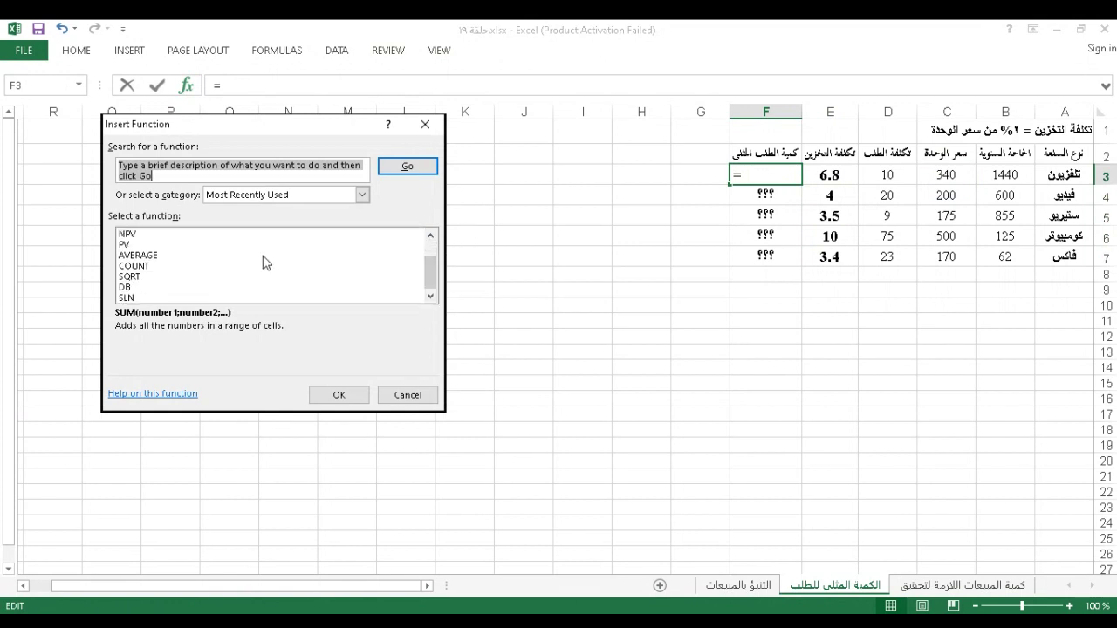
{"action": "left_click", "coordinate": [431, 236]}
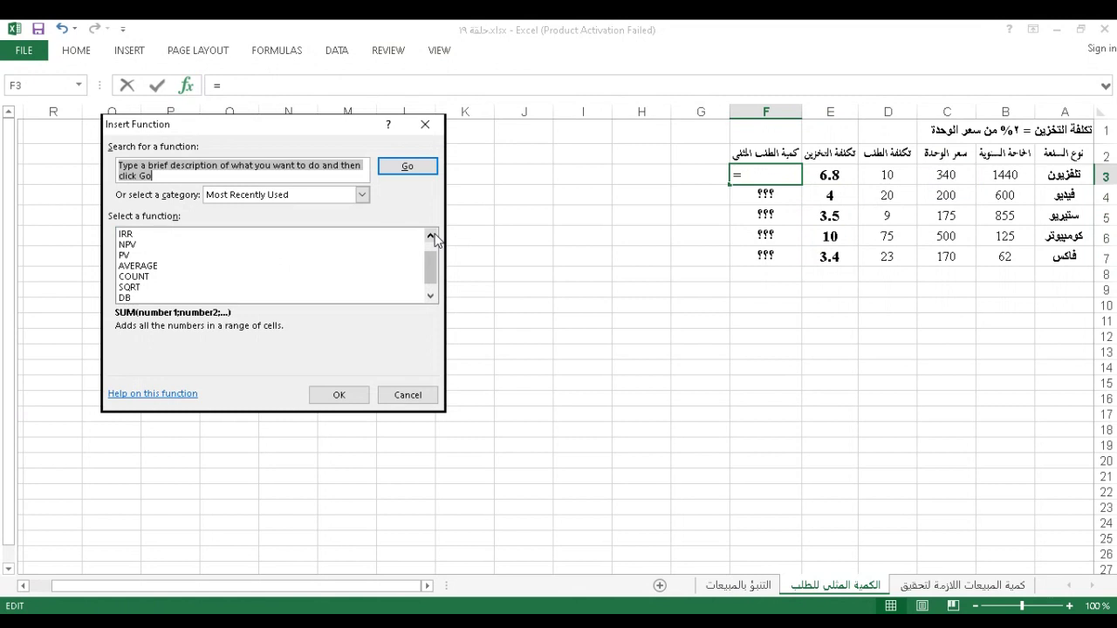
{"action": "left_click", "coordinate": [431, 236]}
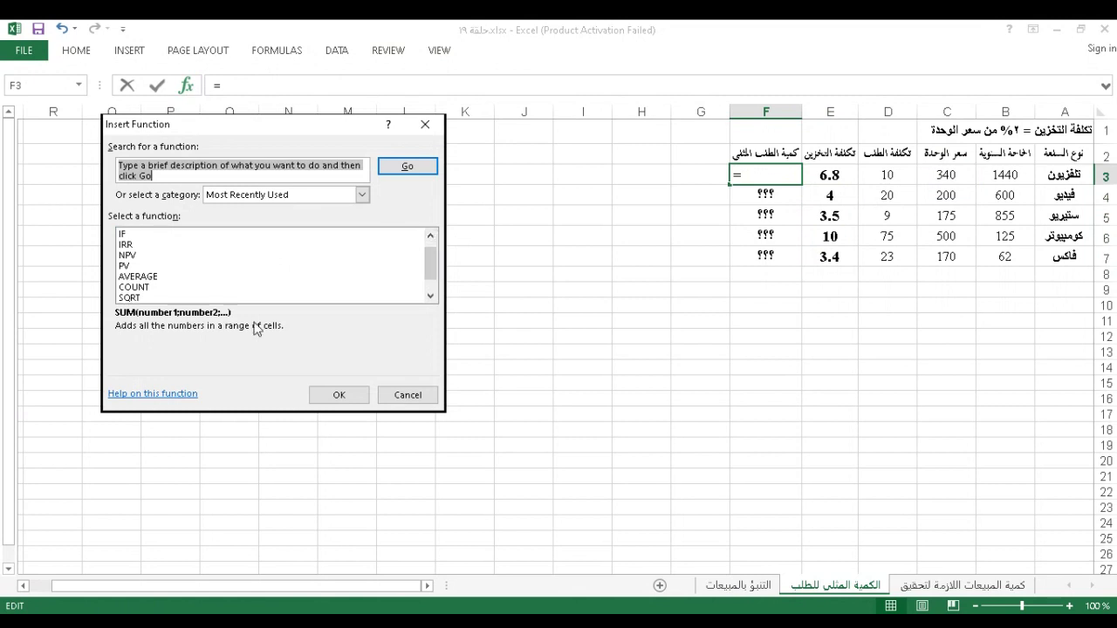
{"action": "left_click", "coordinate": [146, 298]}
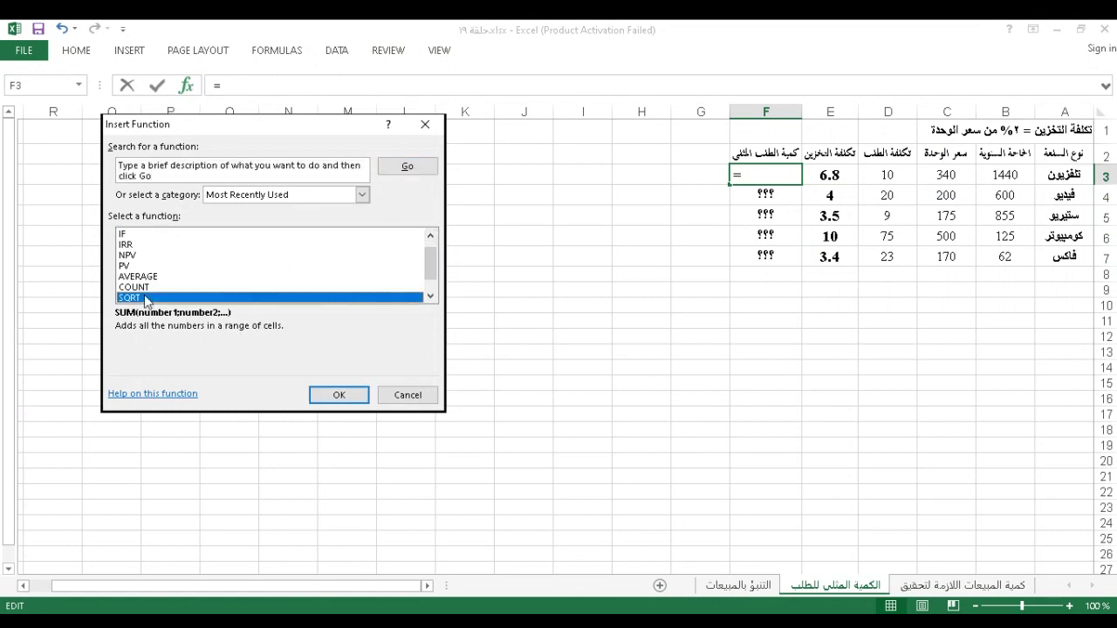
{"action": "left_click", "coordinate": [319, 397]}
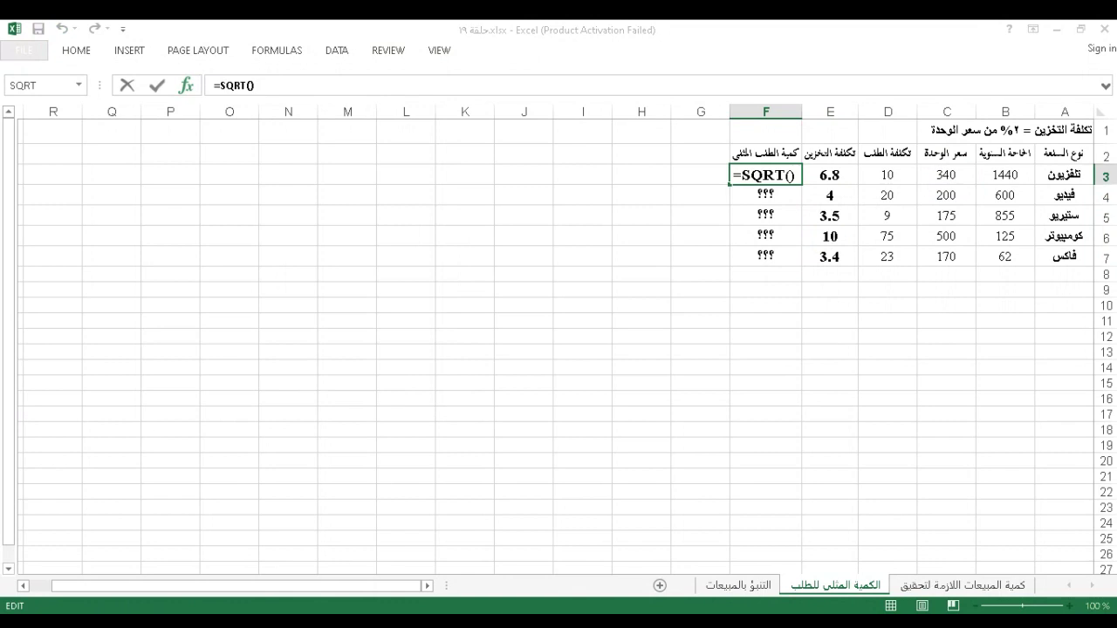
Step: Complete the F3 formula as =SQRT((2*B3*D3)/E3) and fill it down to F7
{"action": "type", "text": "(2*"}
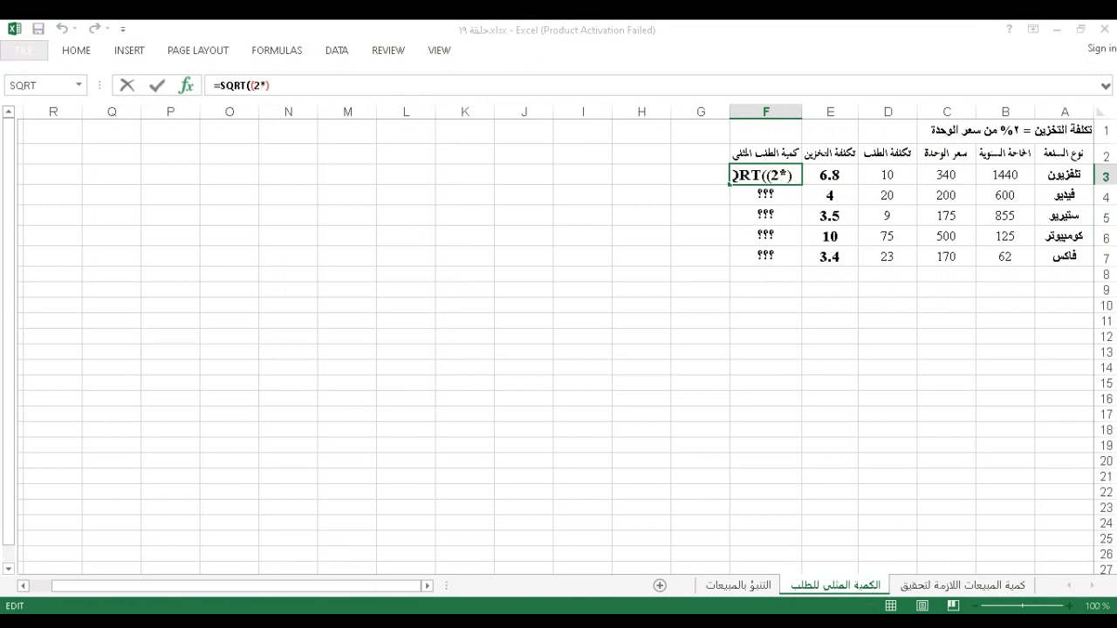
{"action": "left_click", "coordinate": [1002, 173]}
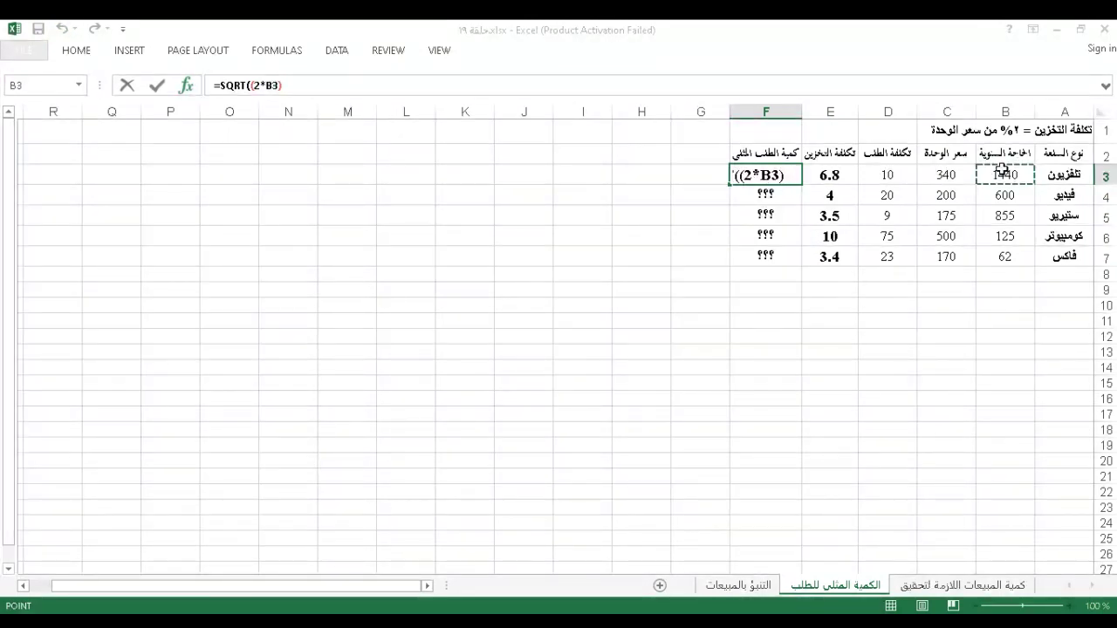
{"action": "type", "text": "*"}
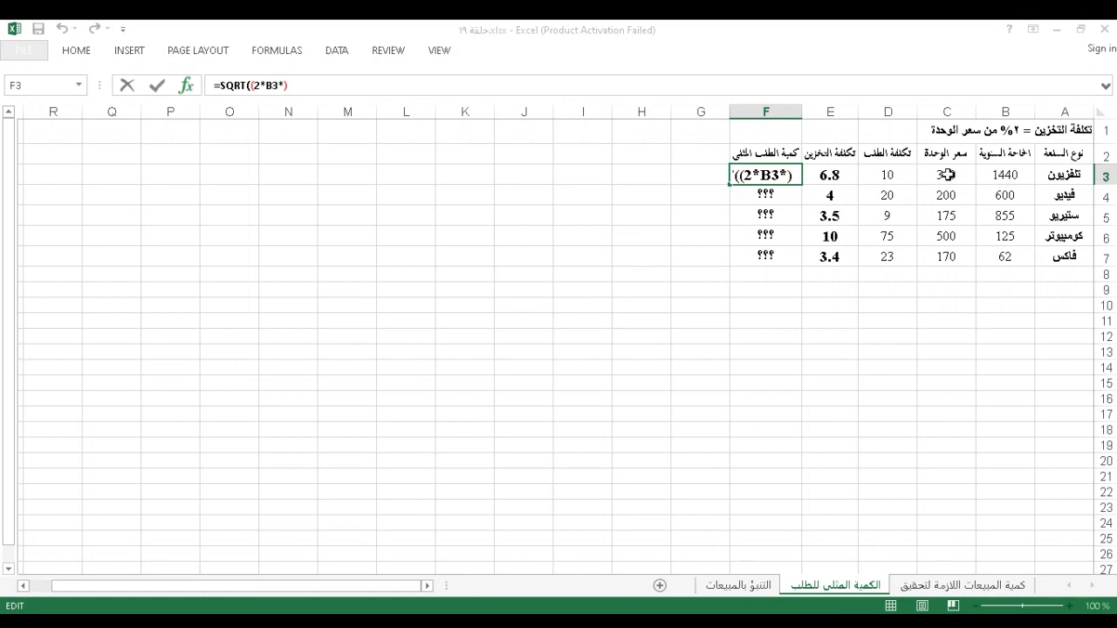
{"action": "left_click", "coordinate": [896, 176]}
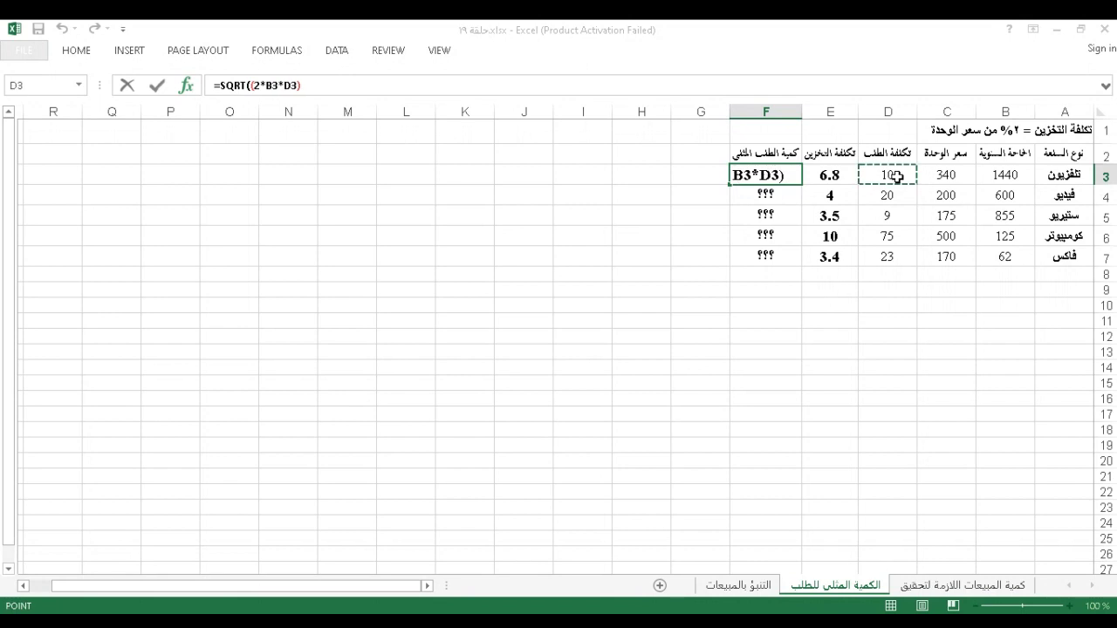
{"action": "type", "text": ")"}
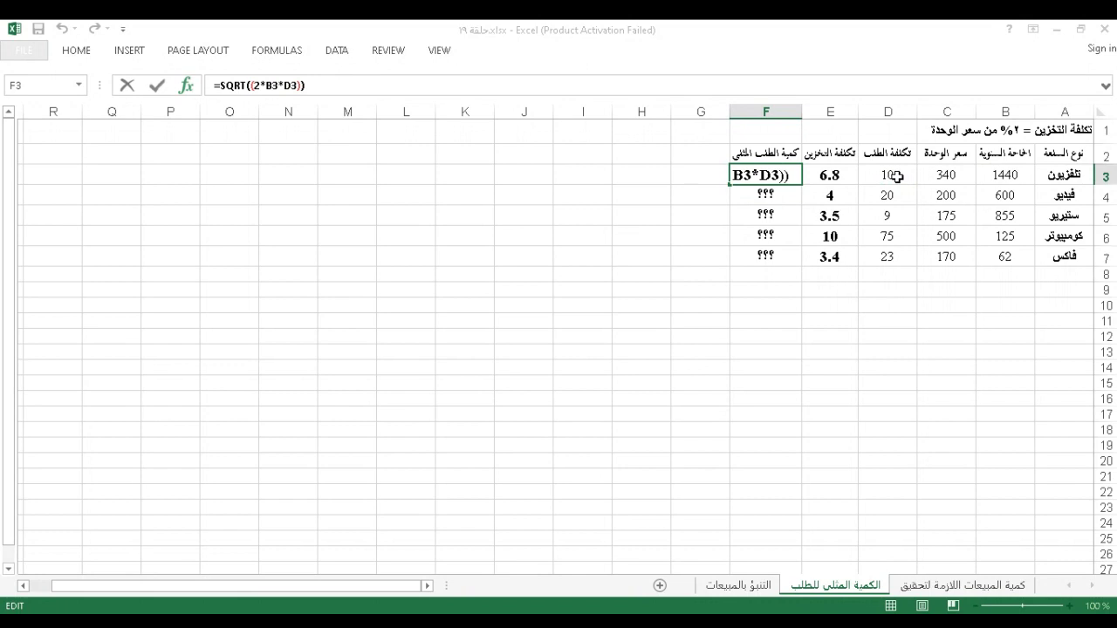
{"action": "type", "text": "/"}
{"action": "left_click", "coordinate": [849, 176]}
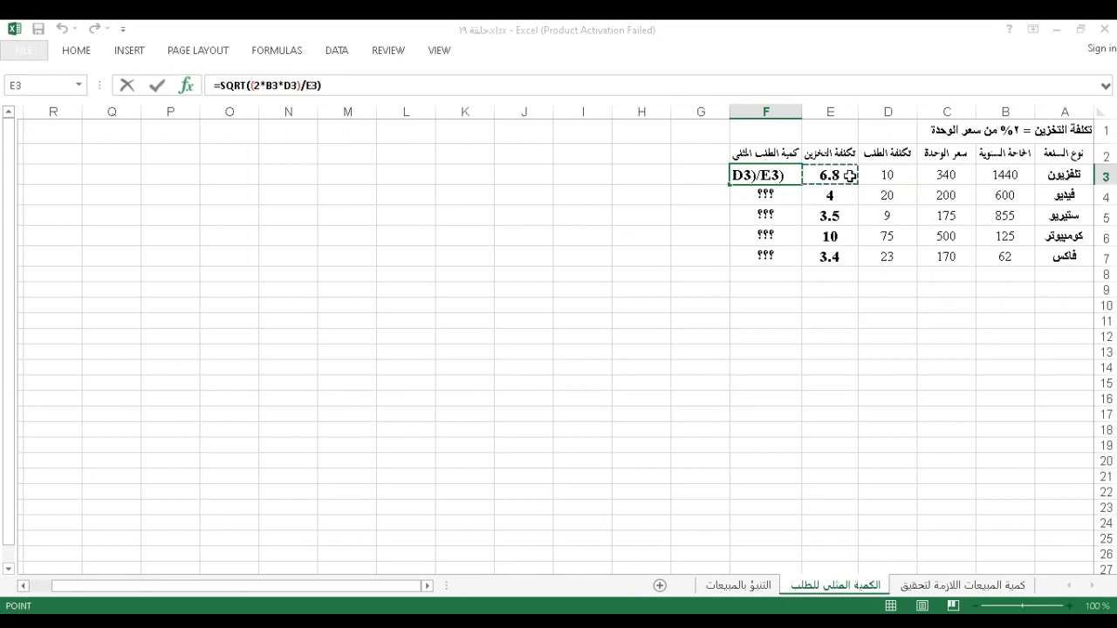
{"action": "key", "text": "Return"}
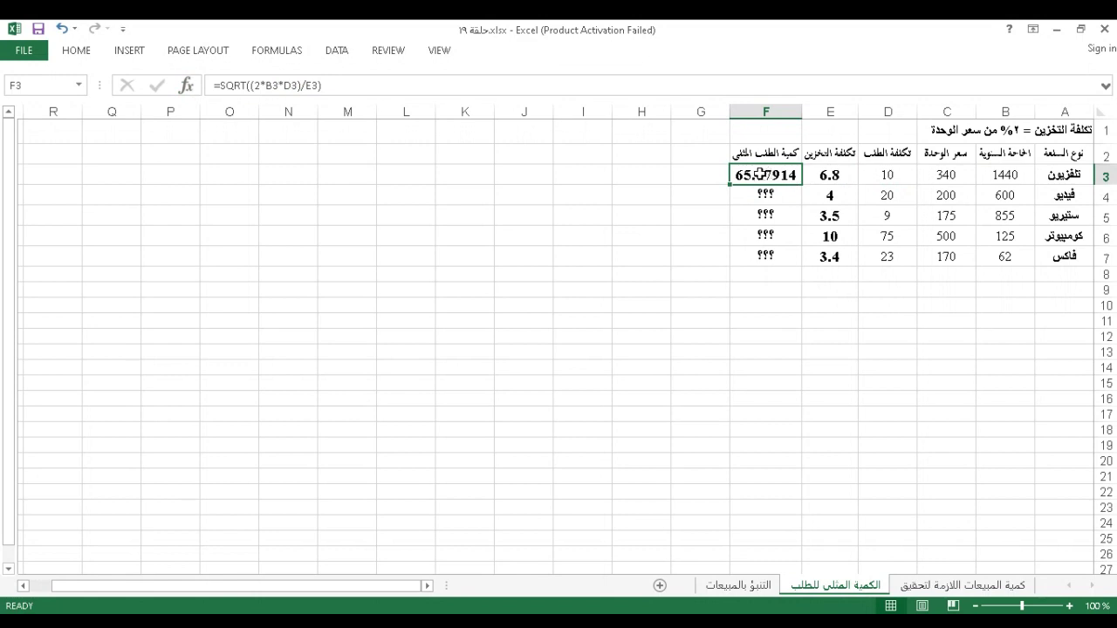
{"action": "left_click_drag", "start_coordinate": [729, 184], "coordinate": [735, 261]}
{"action": "left_click", "coordinate": [619, 277]}
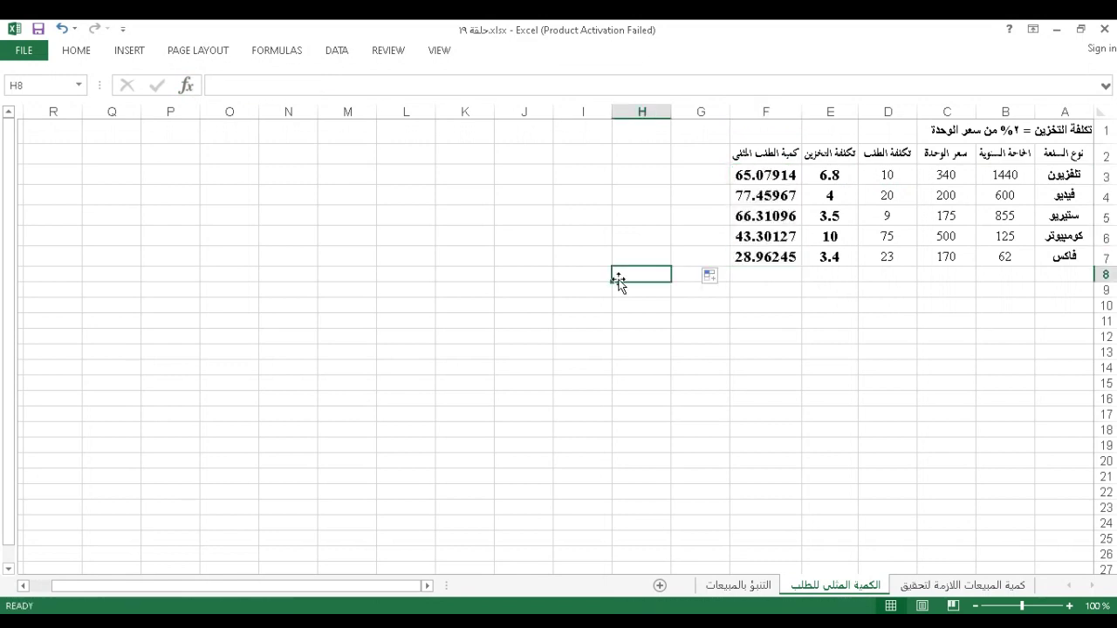